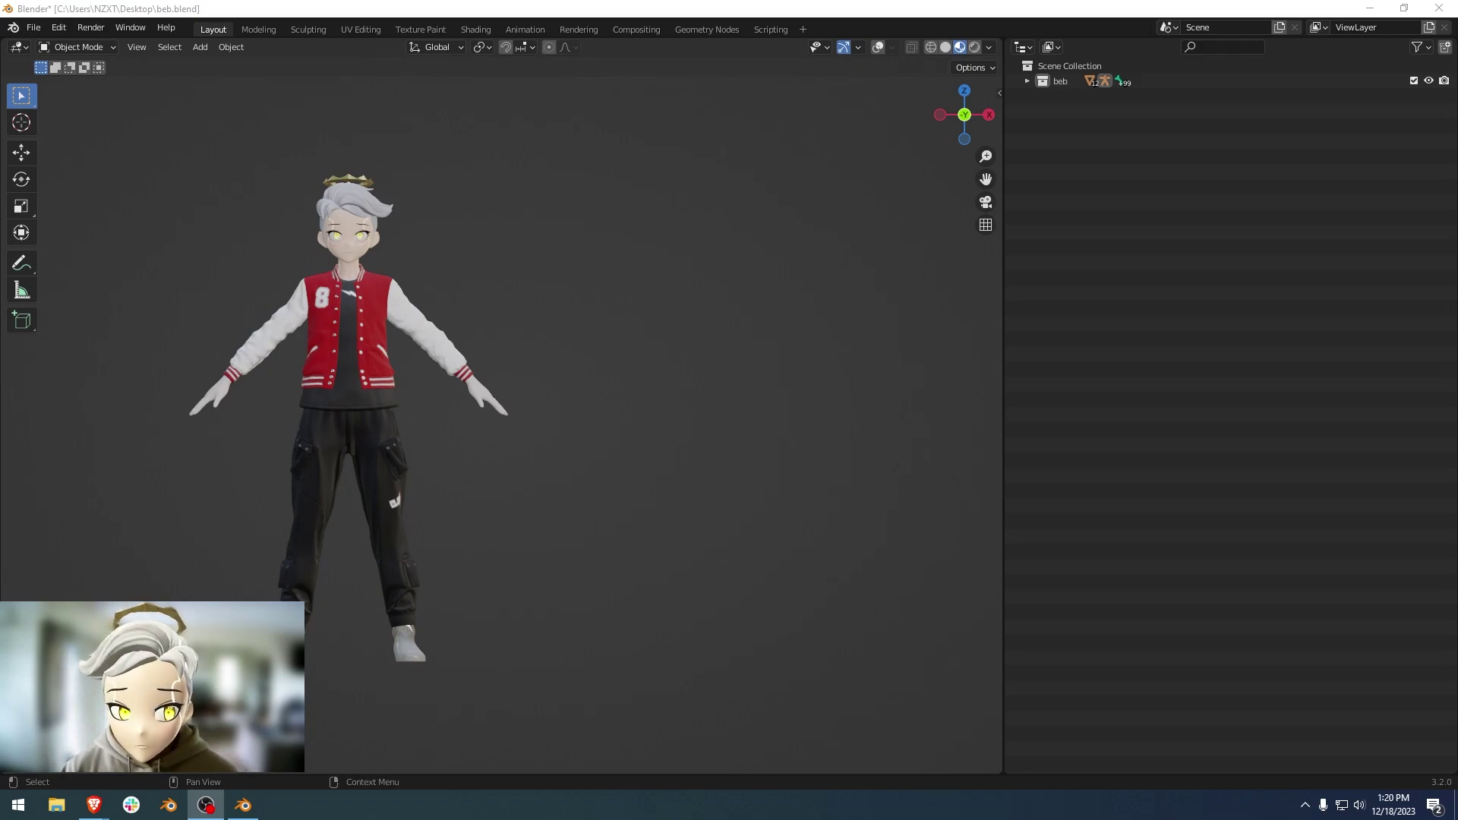
Step: Show the Drip Tools by RTFKT sidebar panel and its CLONE X content pack selector
key(n)
key(n)
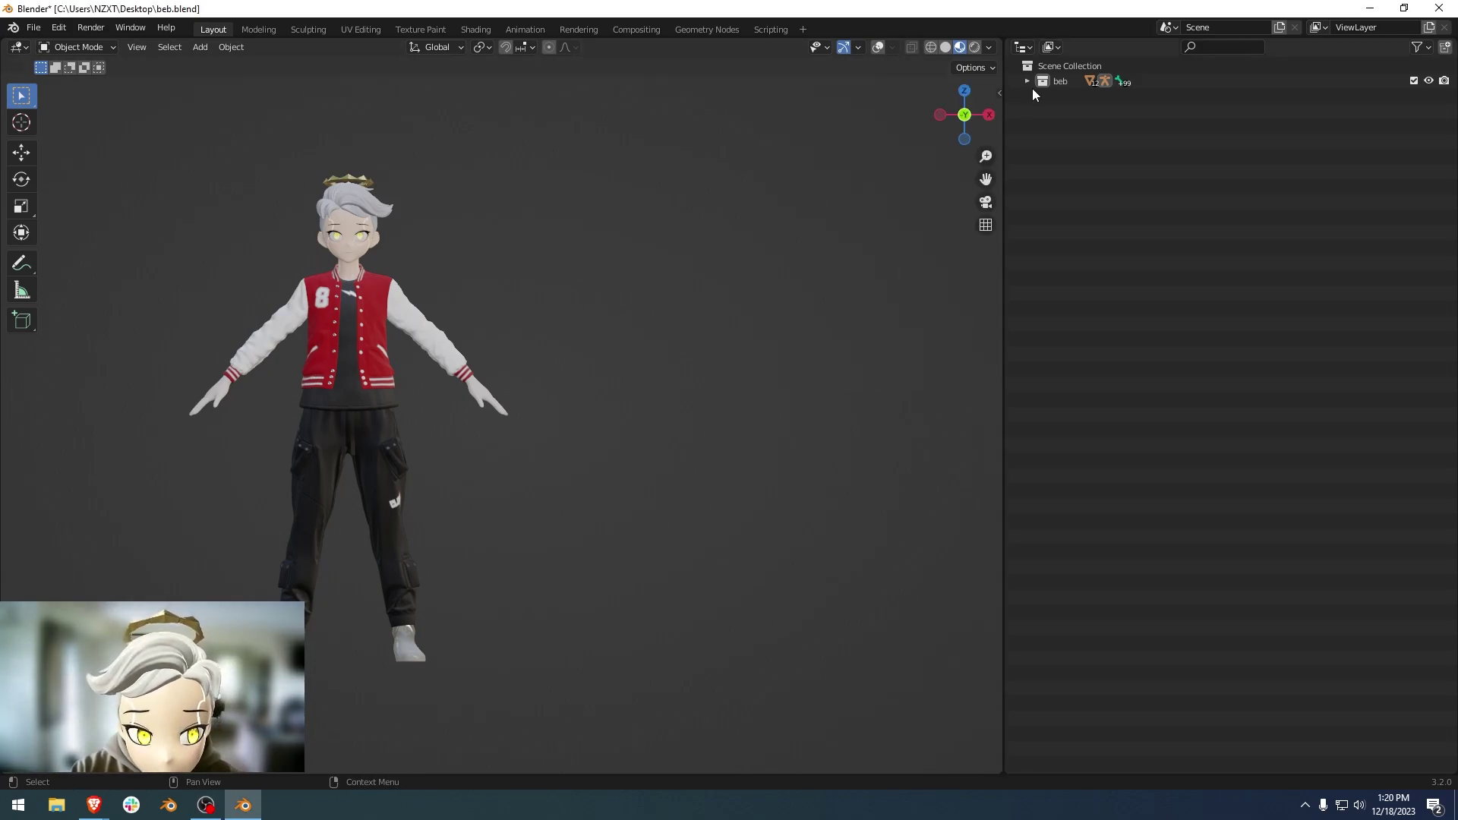
key(n)
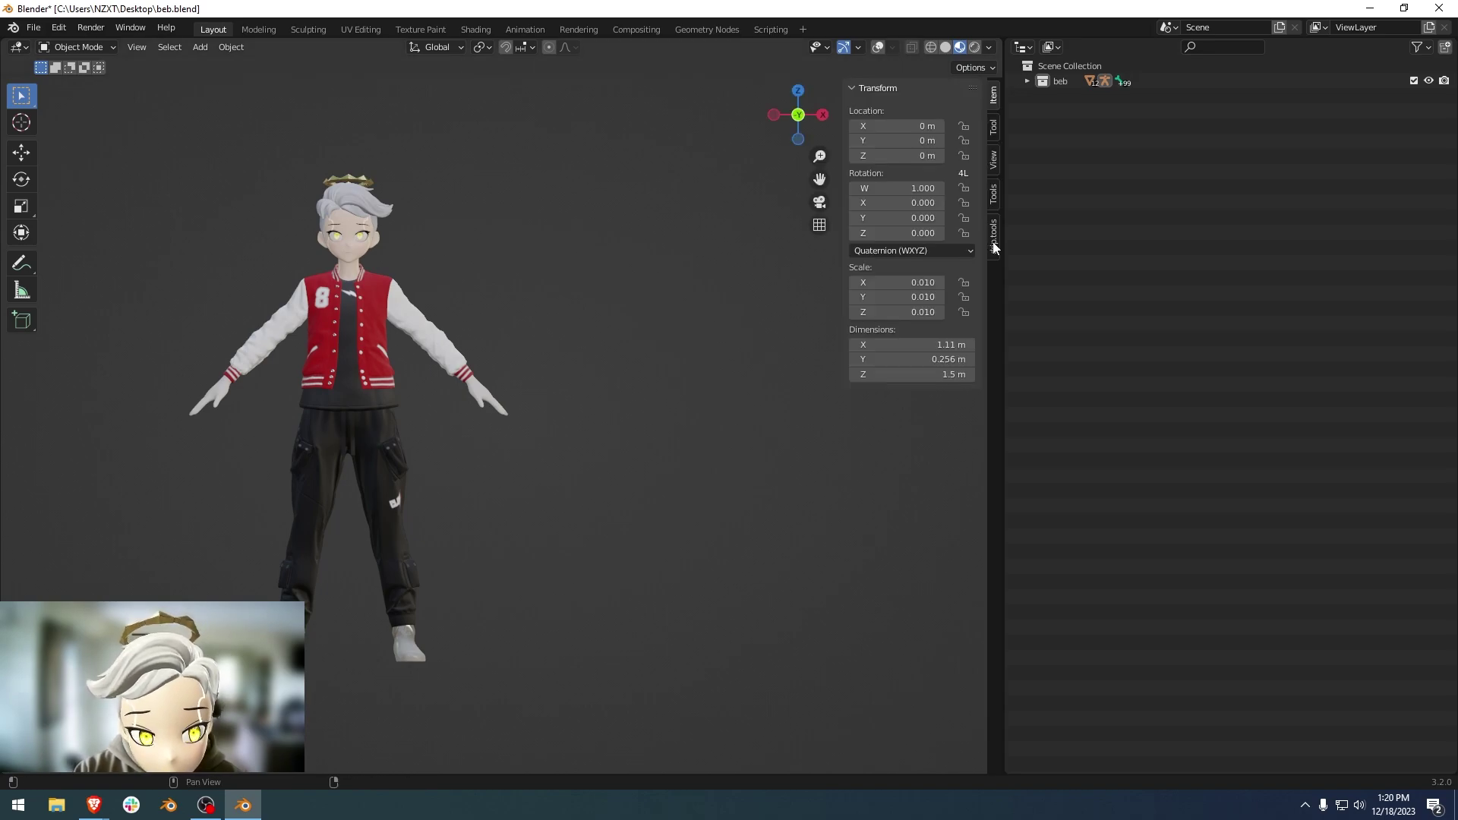
click(992, 242)
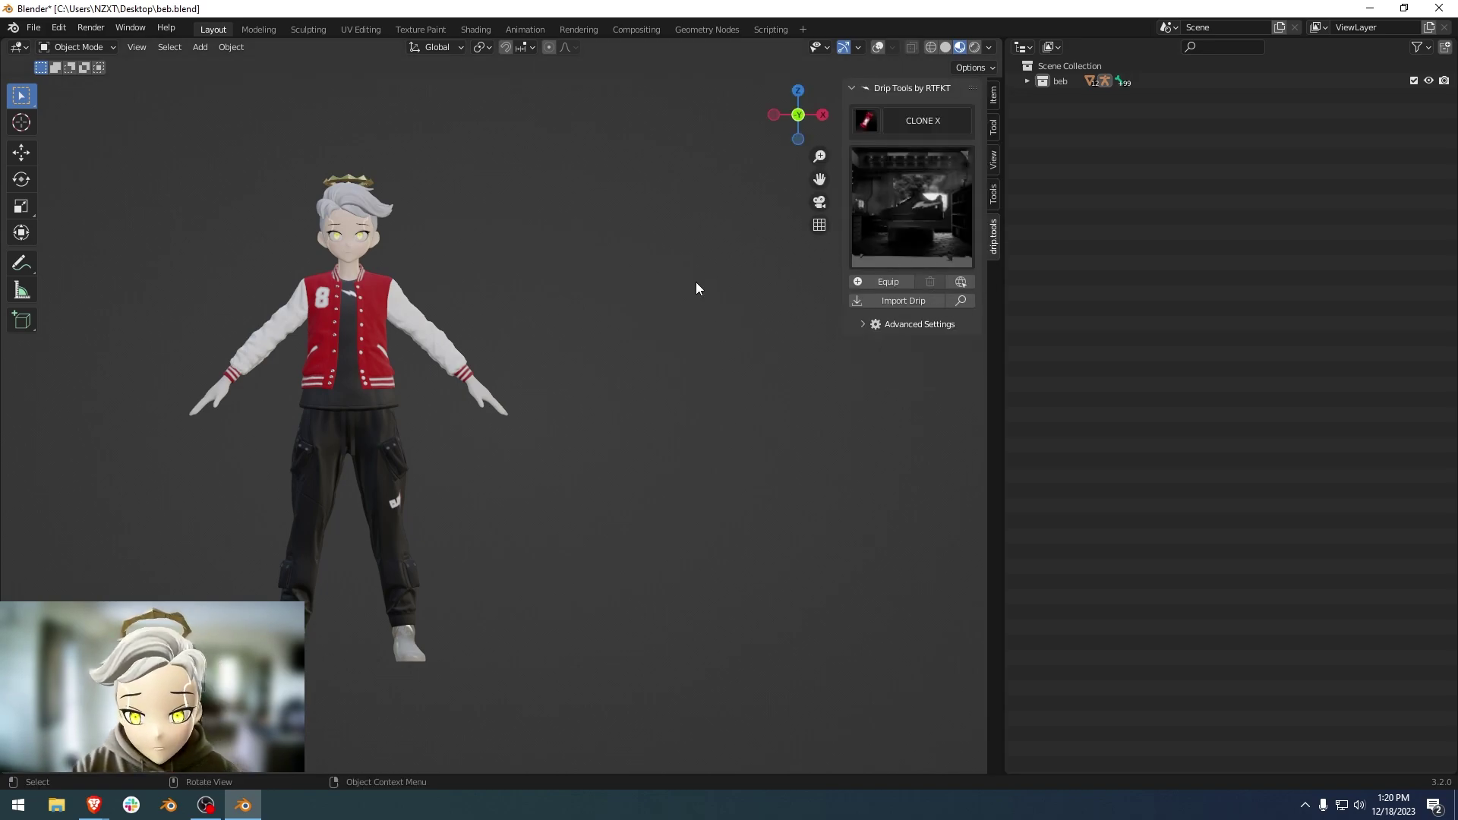
click(871, 121)
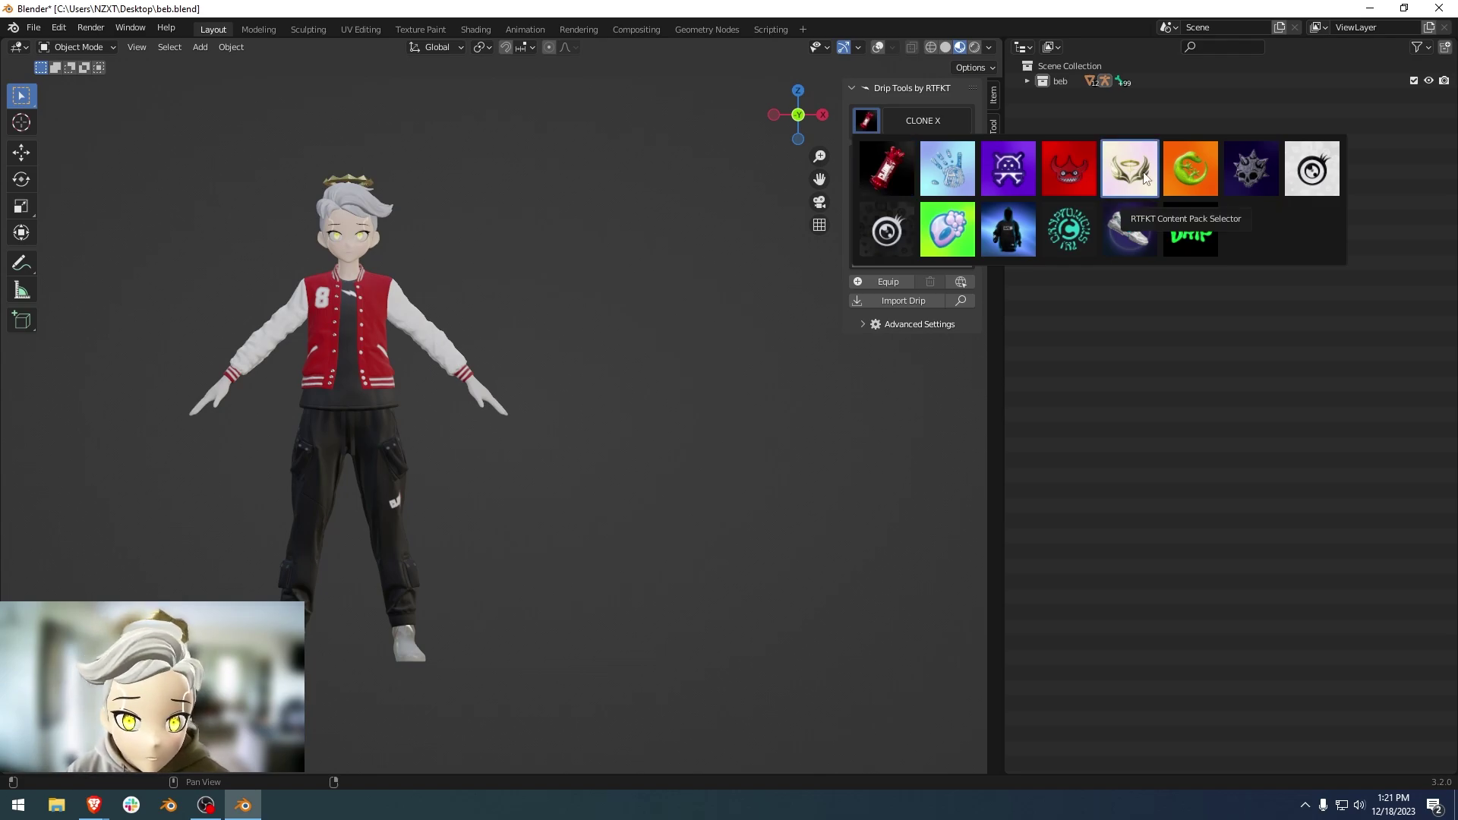
Step: Try other content packs, then pick HUMAN and view its wearables
click(948, 174)
click(932, 170)
click(923, 222)
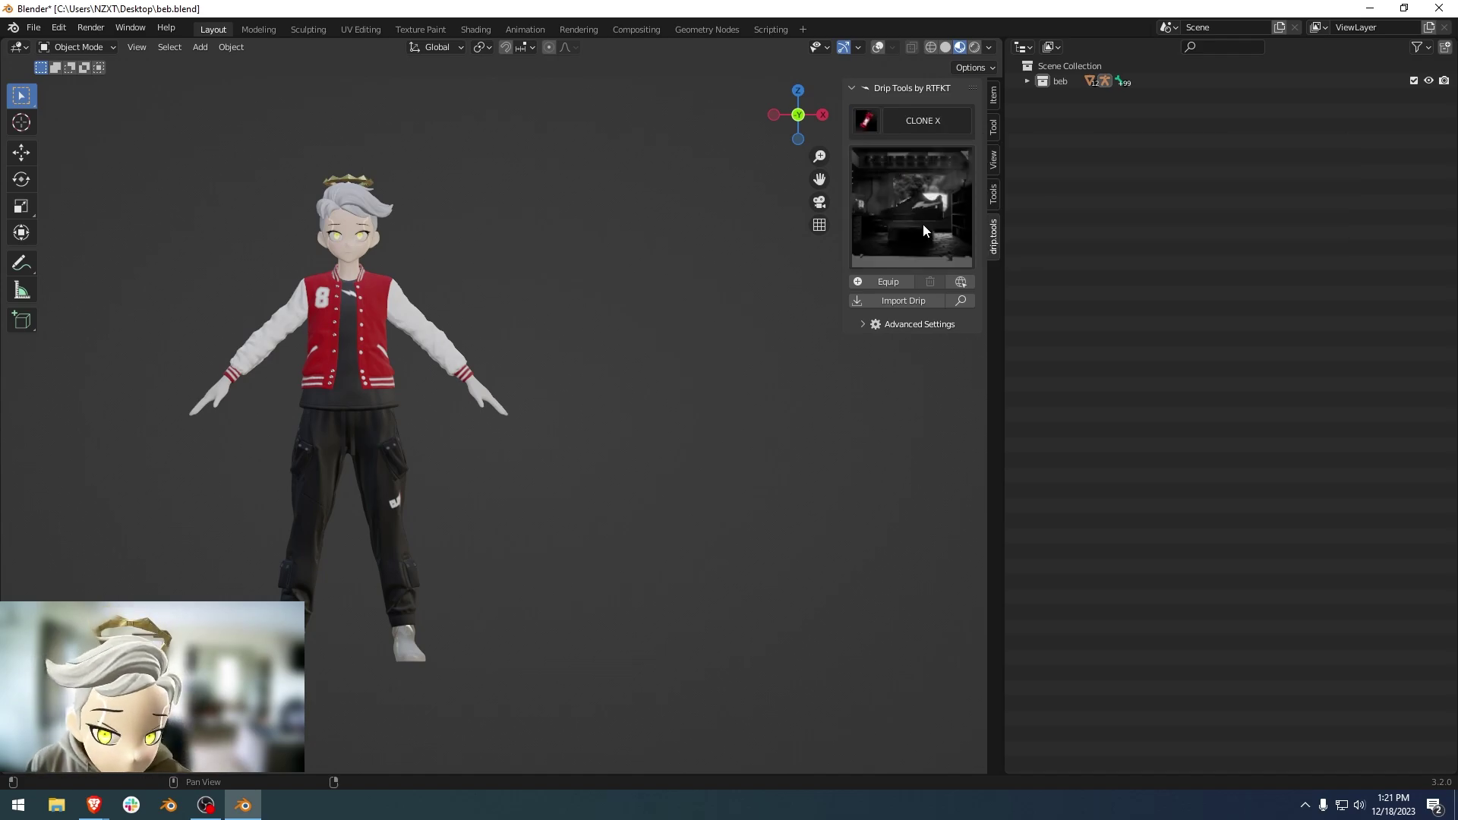
click(884, 148)
click(942, 176)
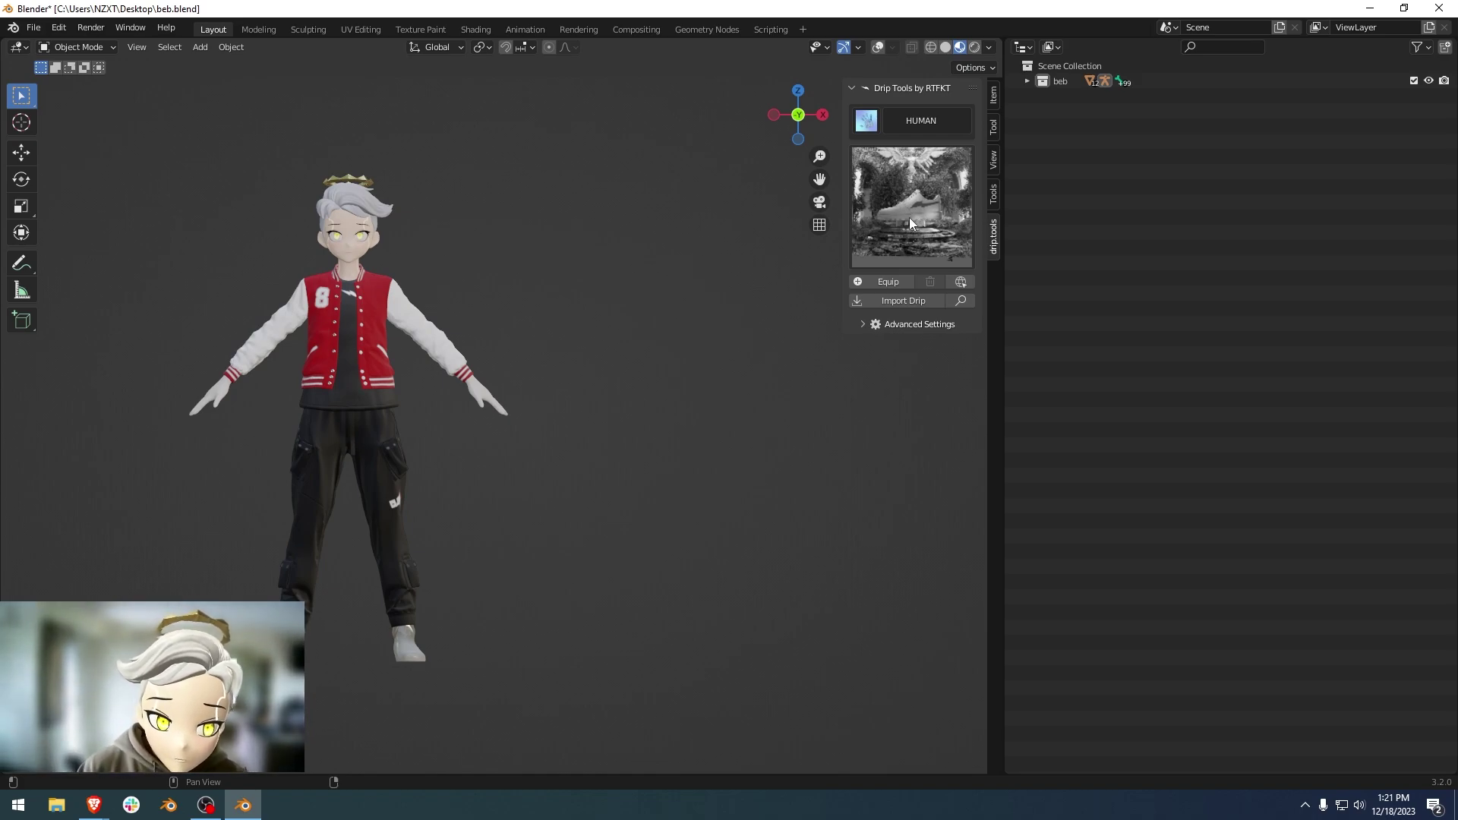
click(927, 199)
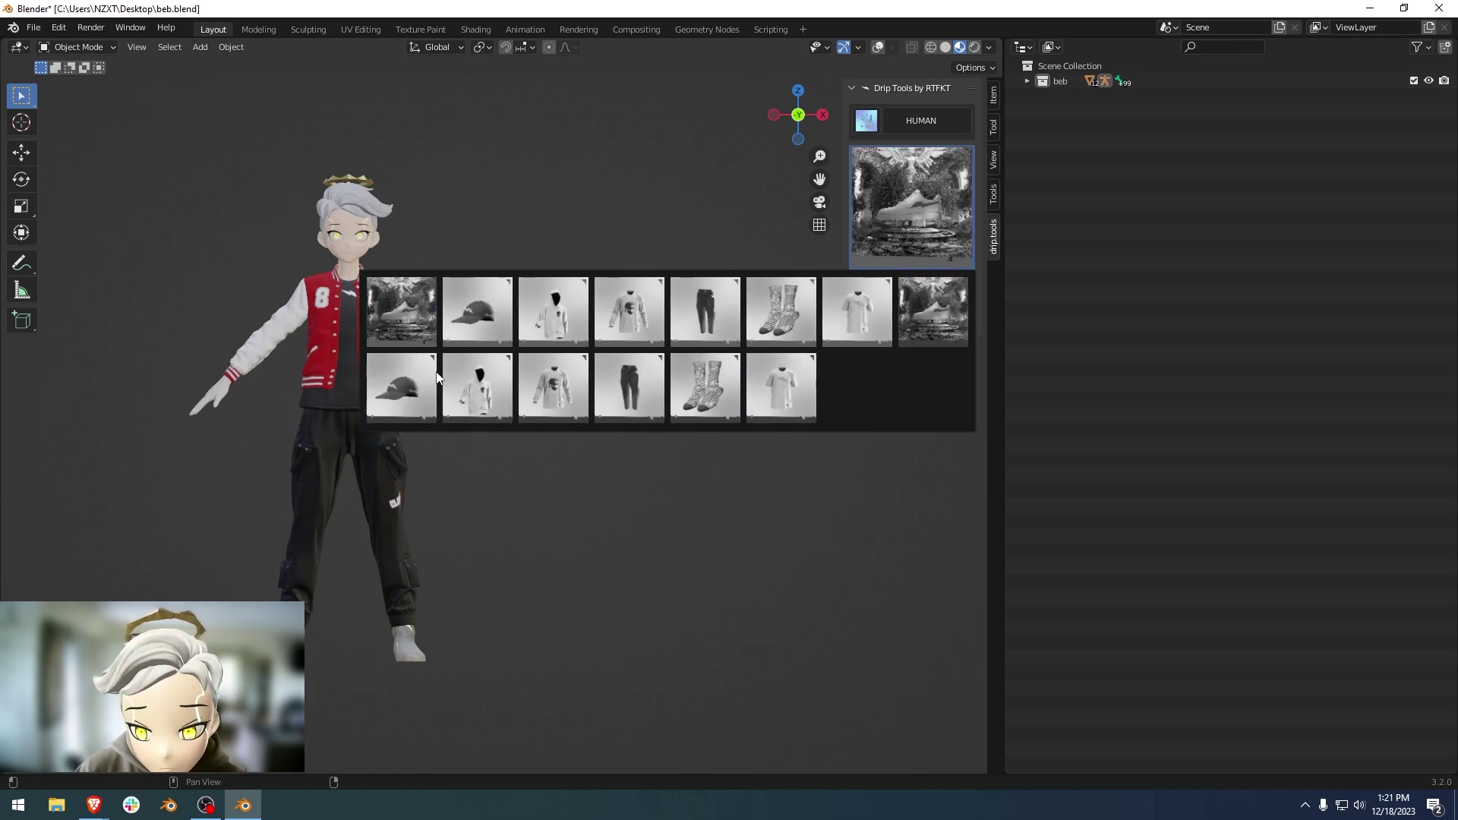
Step: Pass through the ROBOT pack and switch back to the CLONE X pack
click(878, 184)
click(878, 178)
click(868, 146)
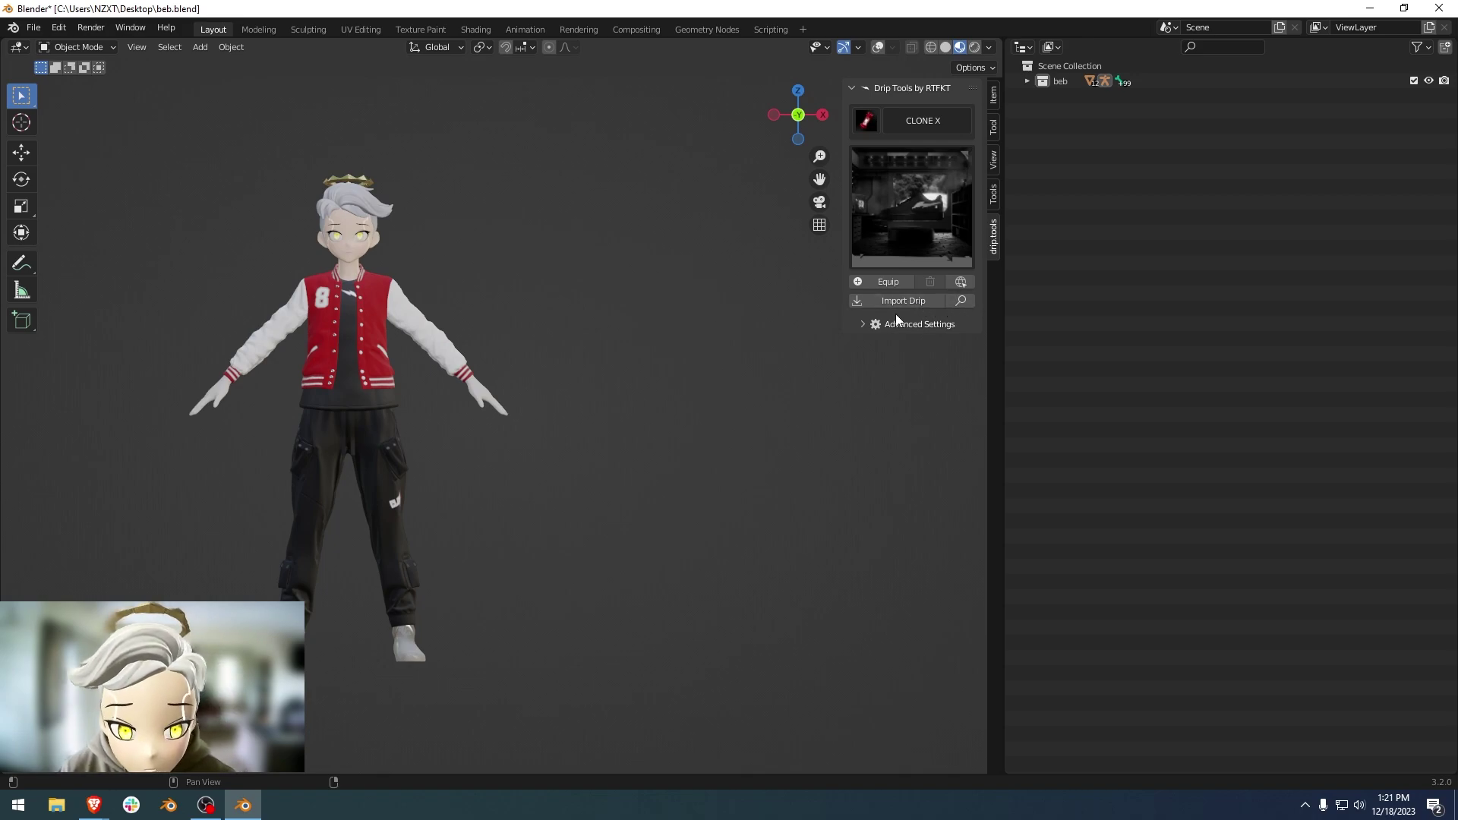
Step: Import M_rigged_CloneX_AF1.glb into Drip Tools
click(865, 302)
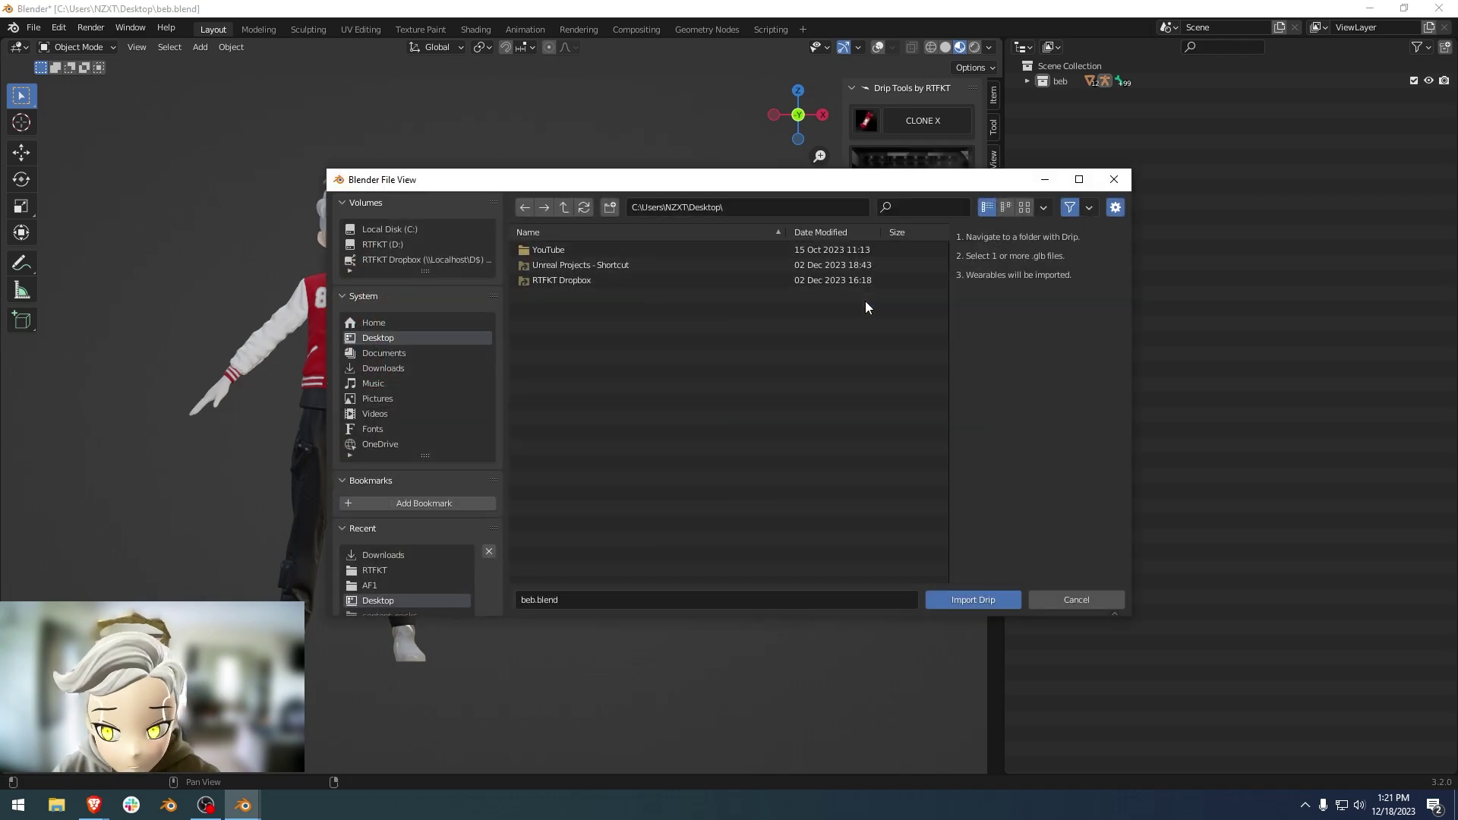
click(621, 358)
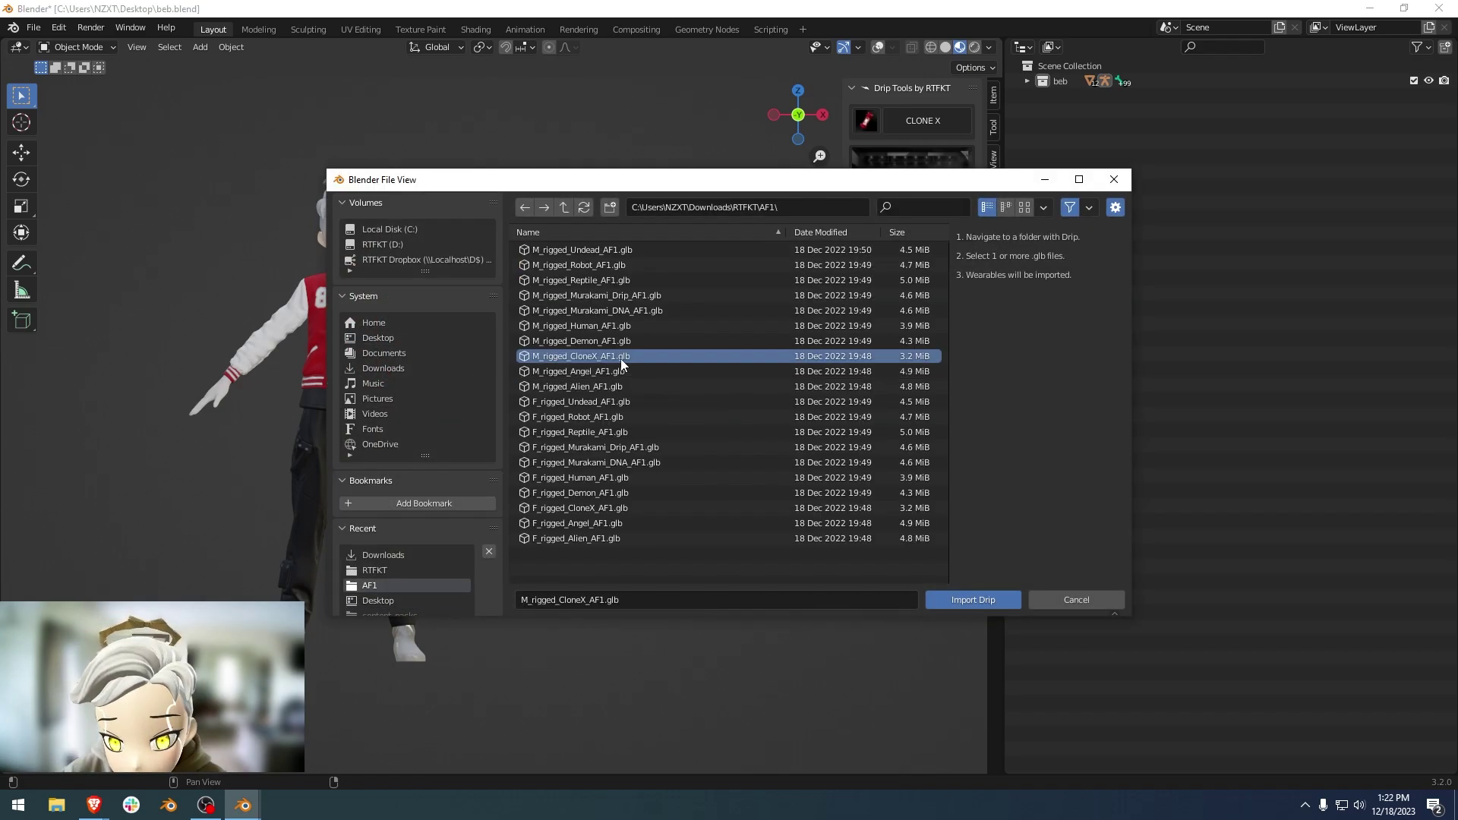
click(971, 600)
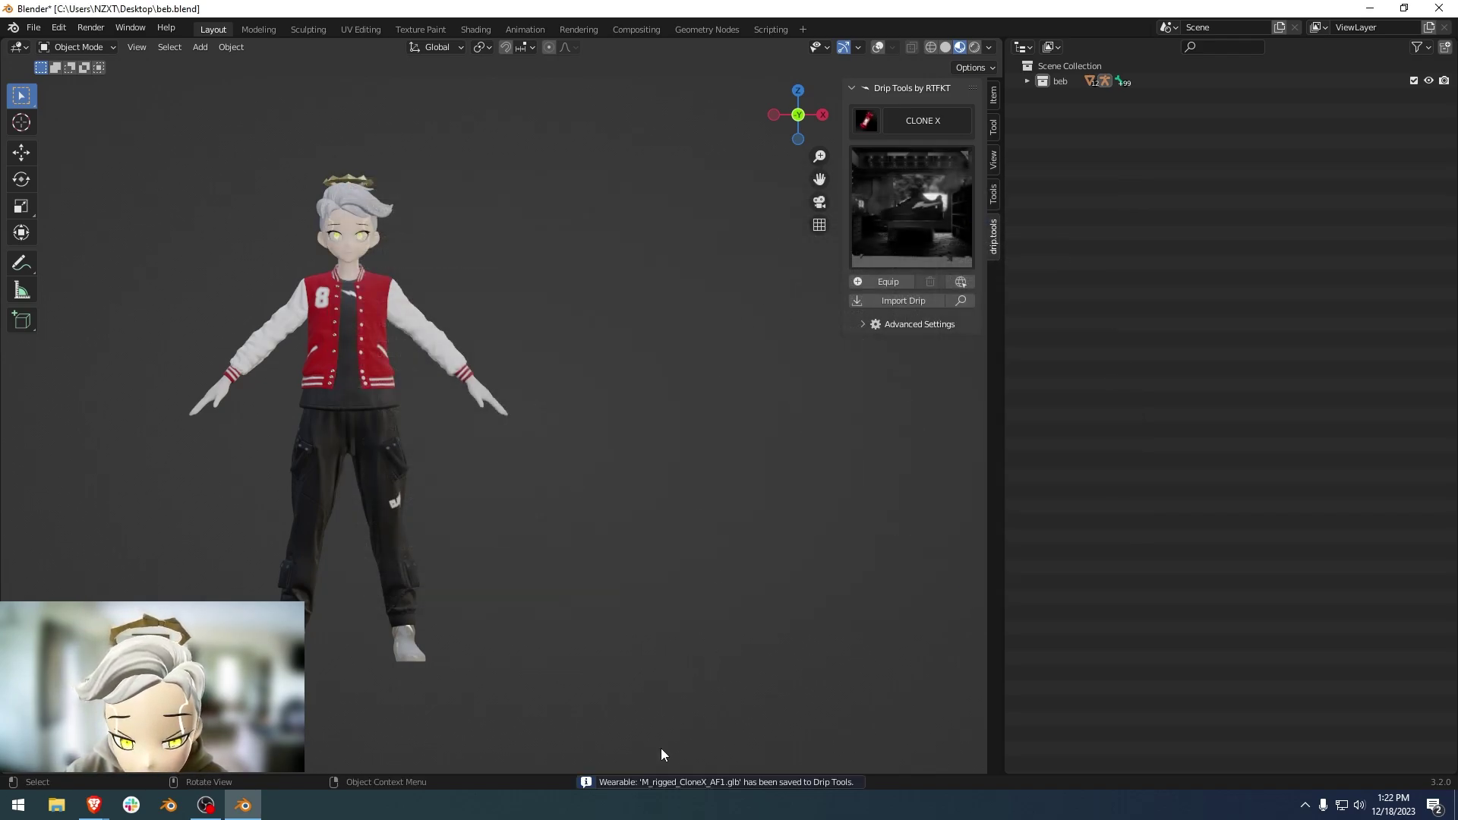
Step: Equip the purple CLONE X sneakers, remove them, and open the pack's marketplace page
click(864, 220)
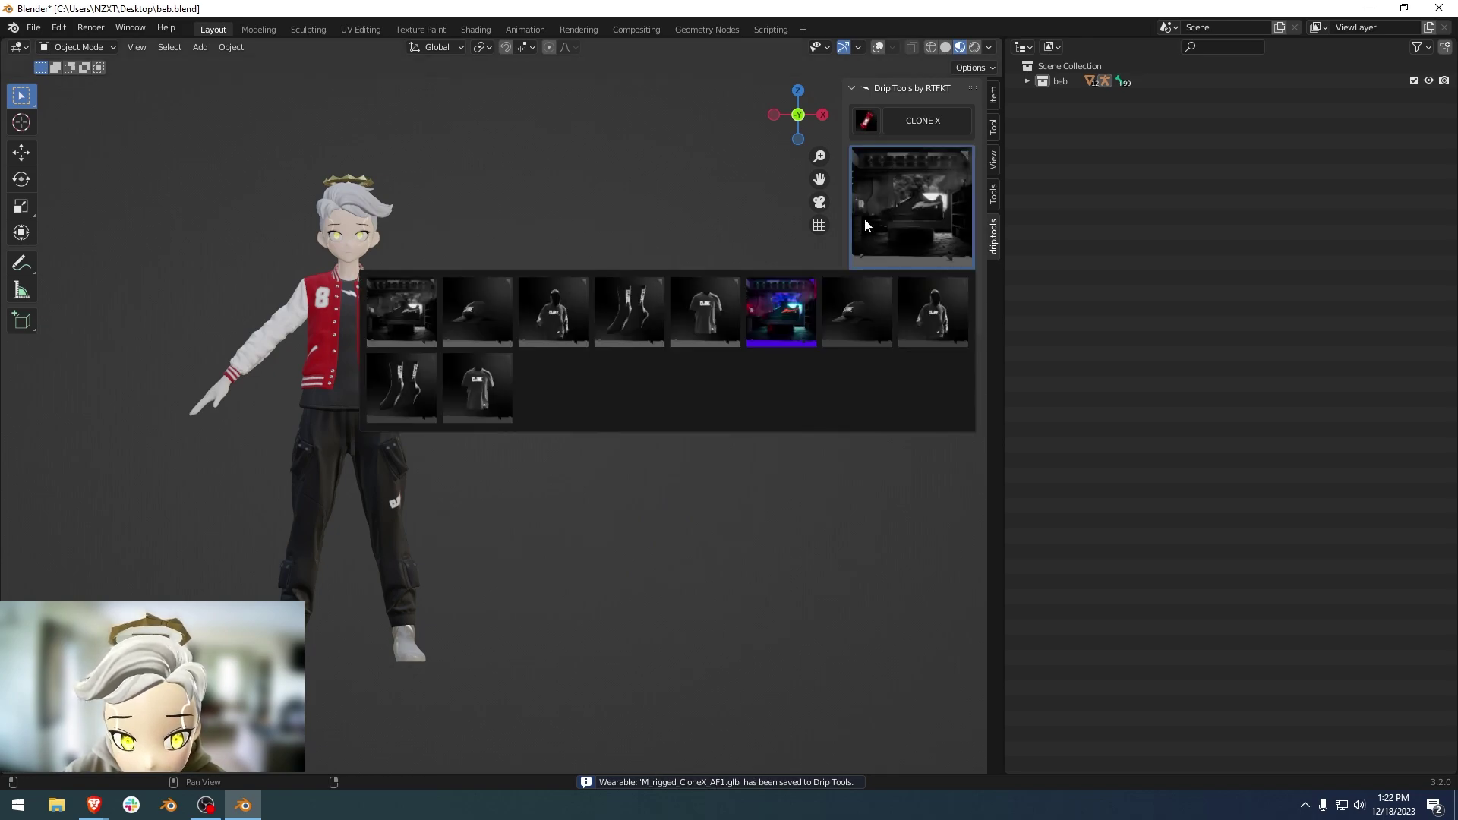
click(786, 311)
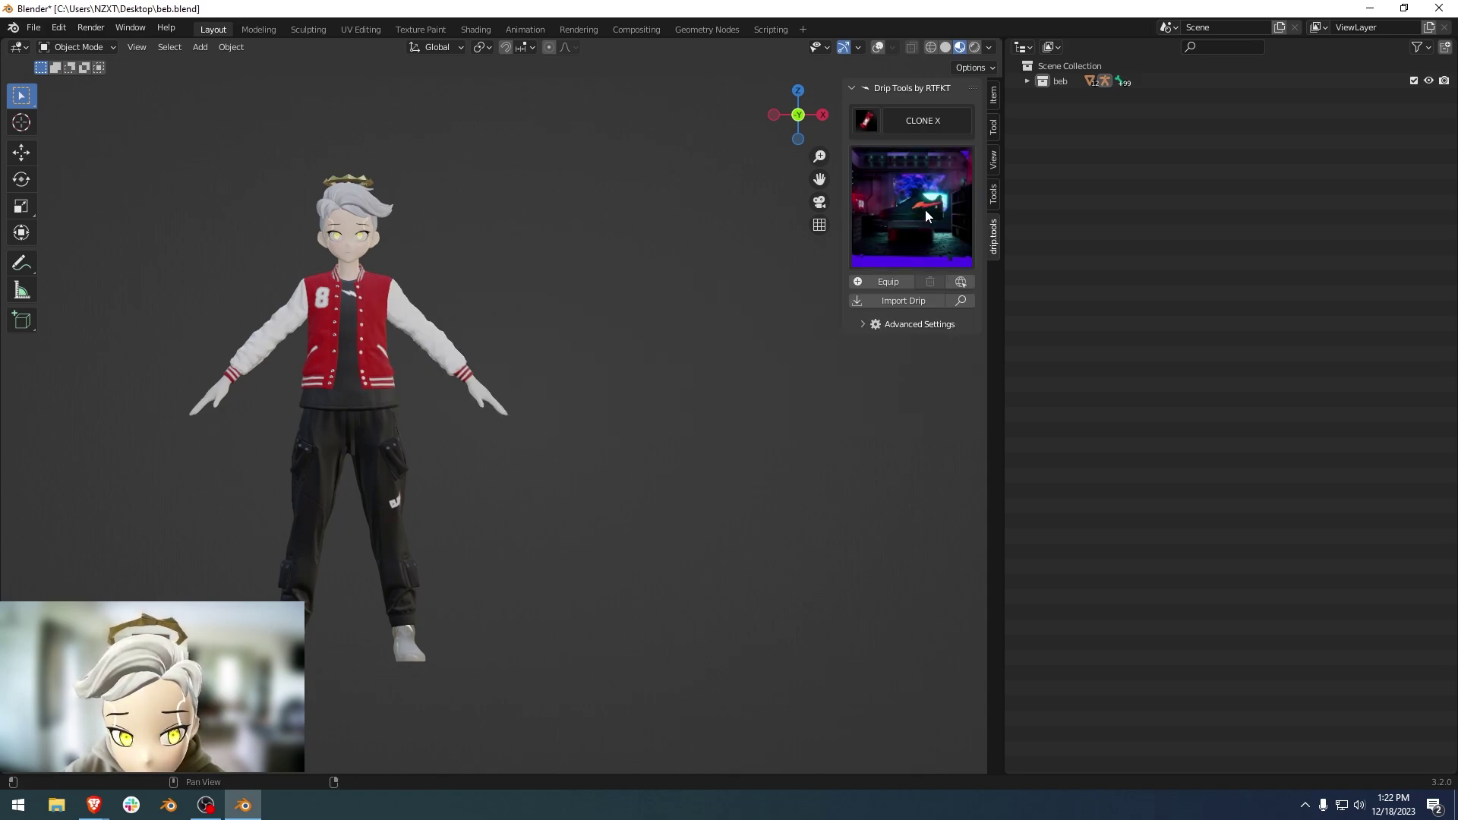
click(869, 281)
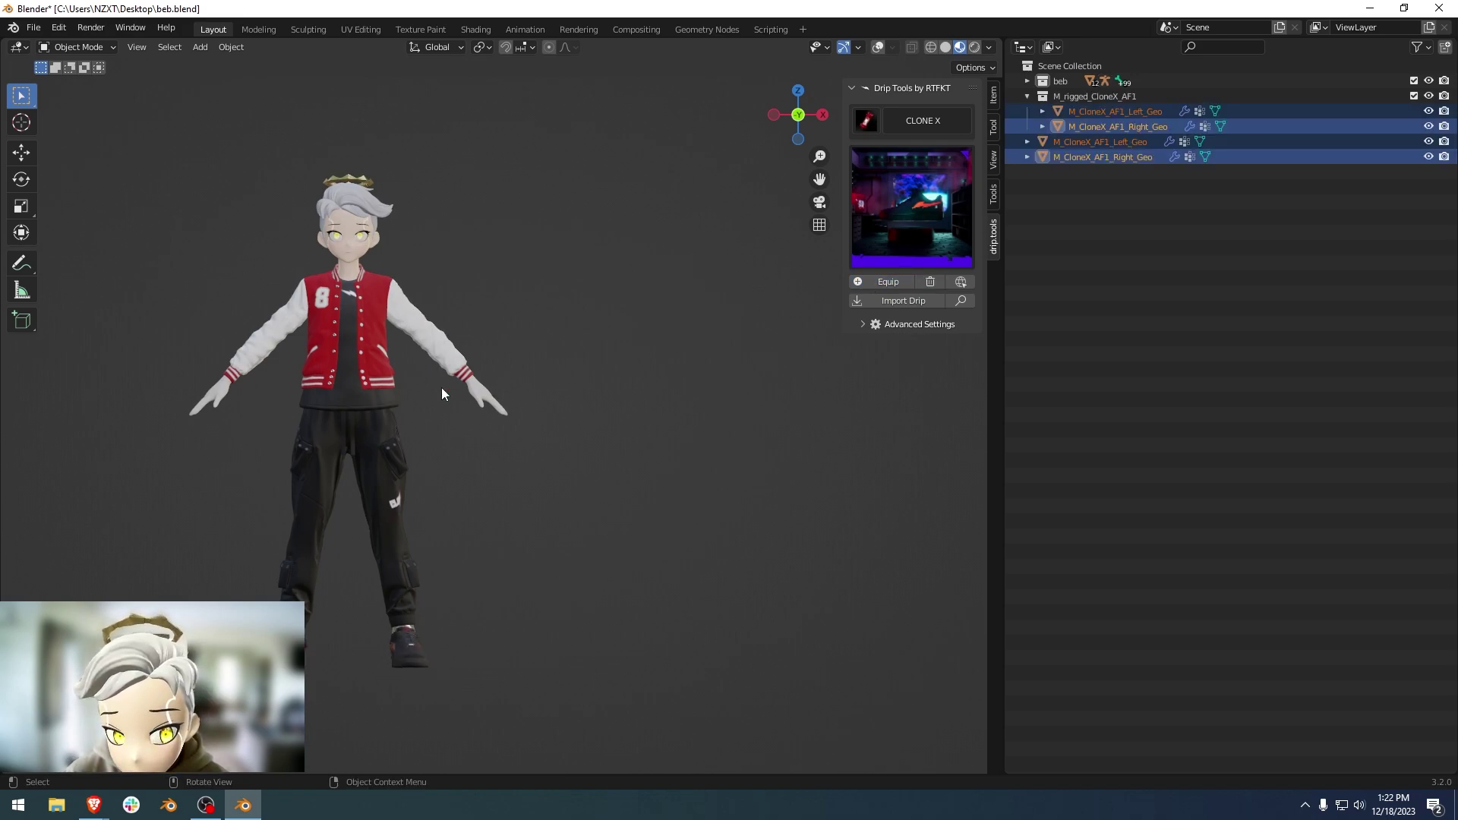
click(930, 283)
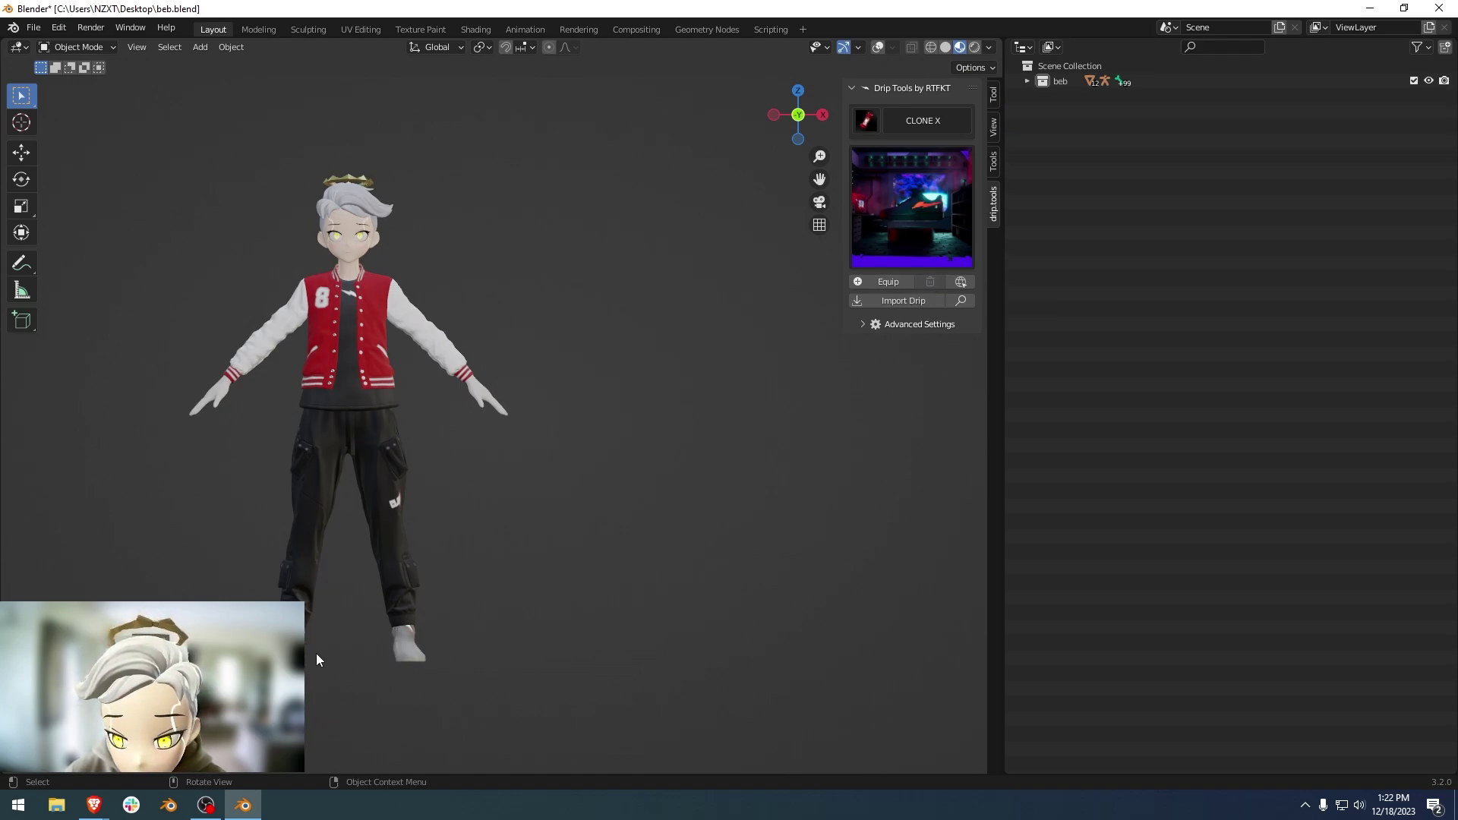
click(961, 282)
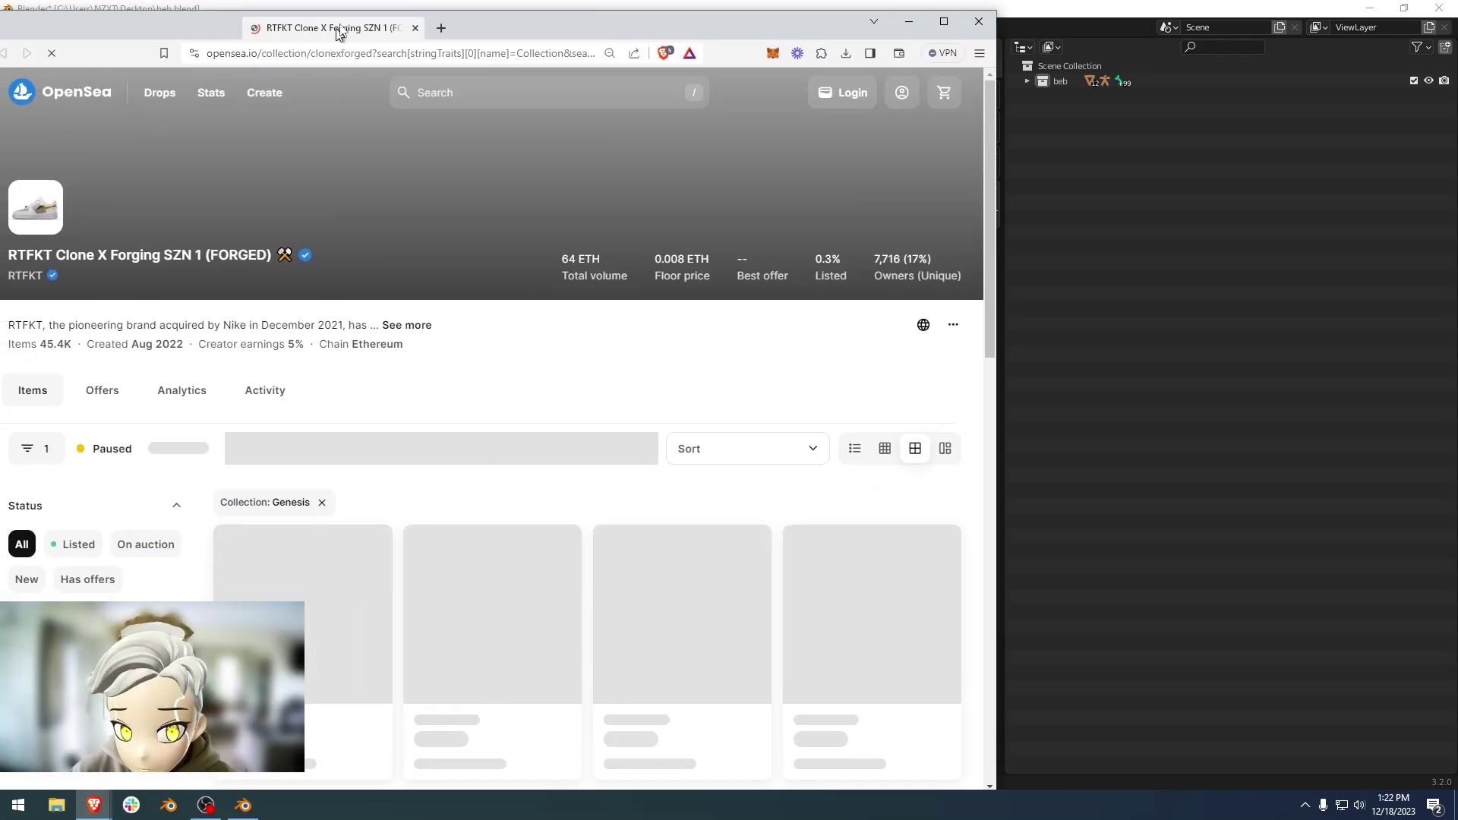
drag(474, 25, 790, 33)
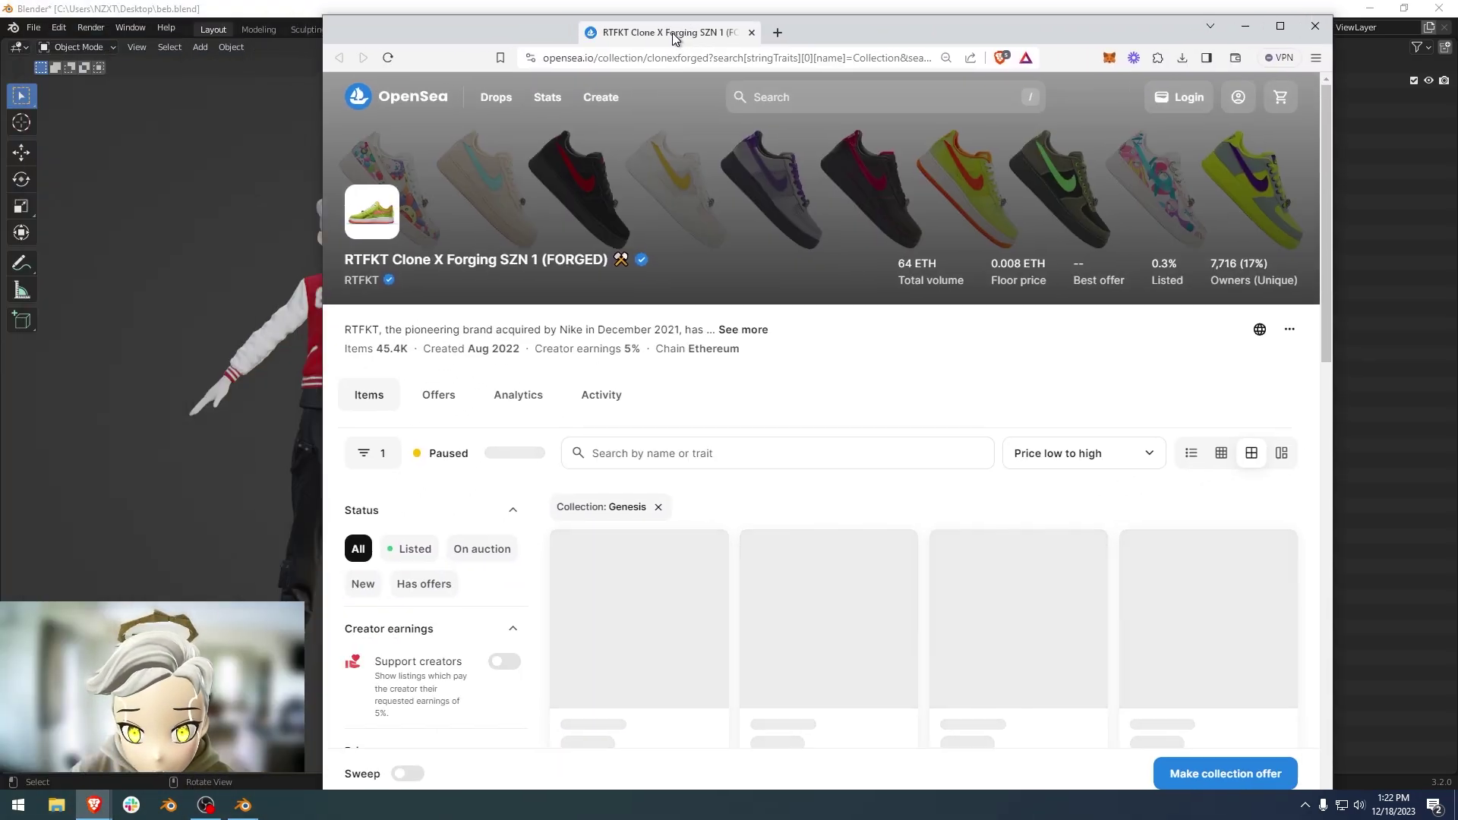
double_click(786, 38)
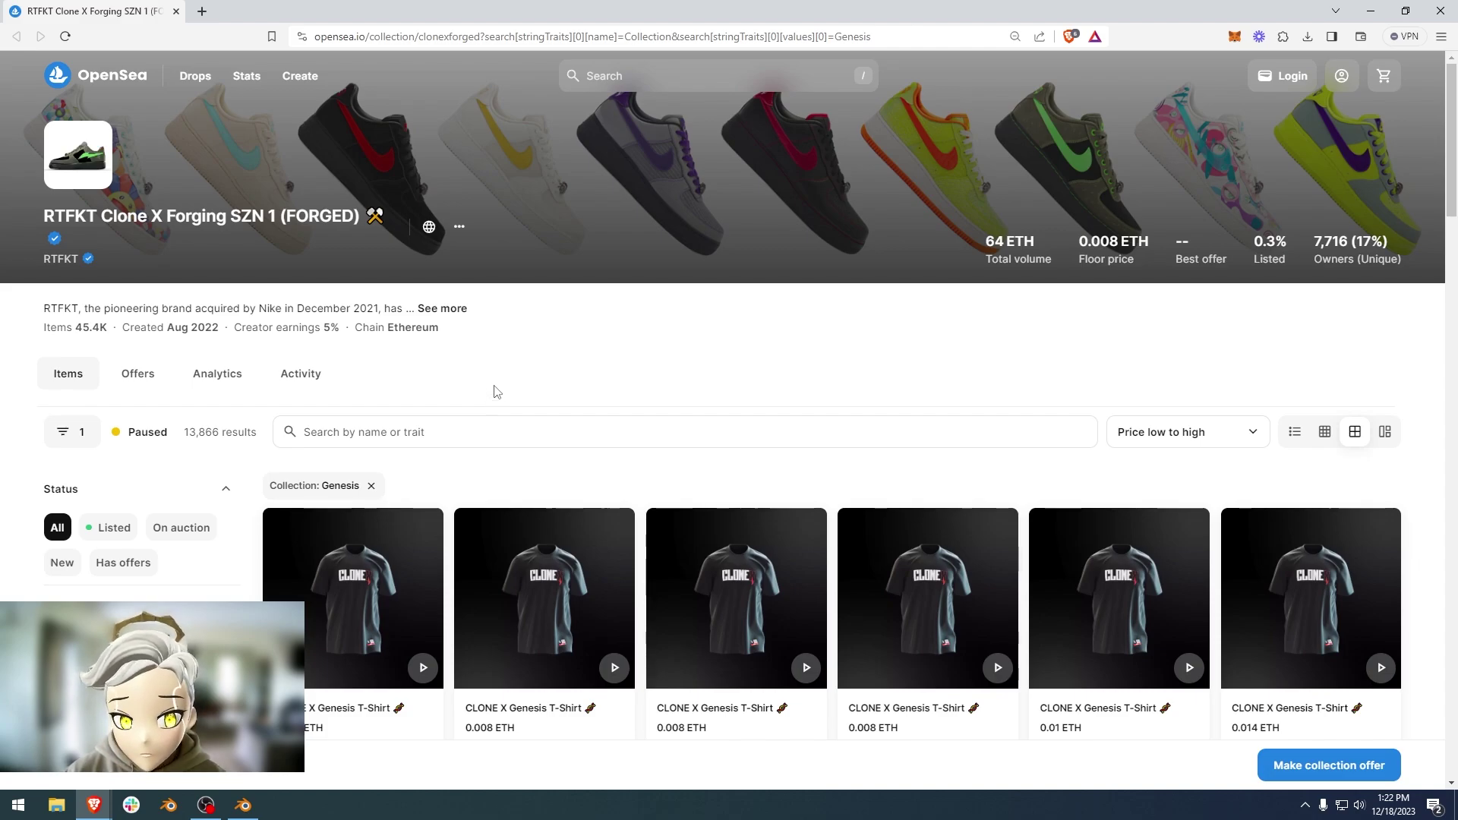
scroll(493, 399, down, 1)
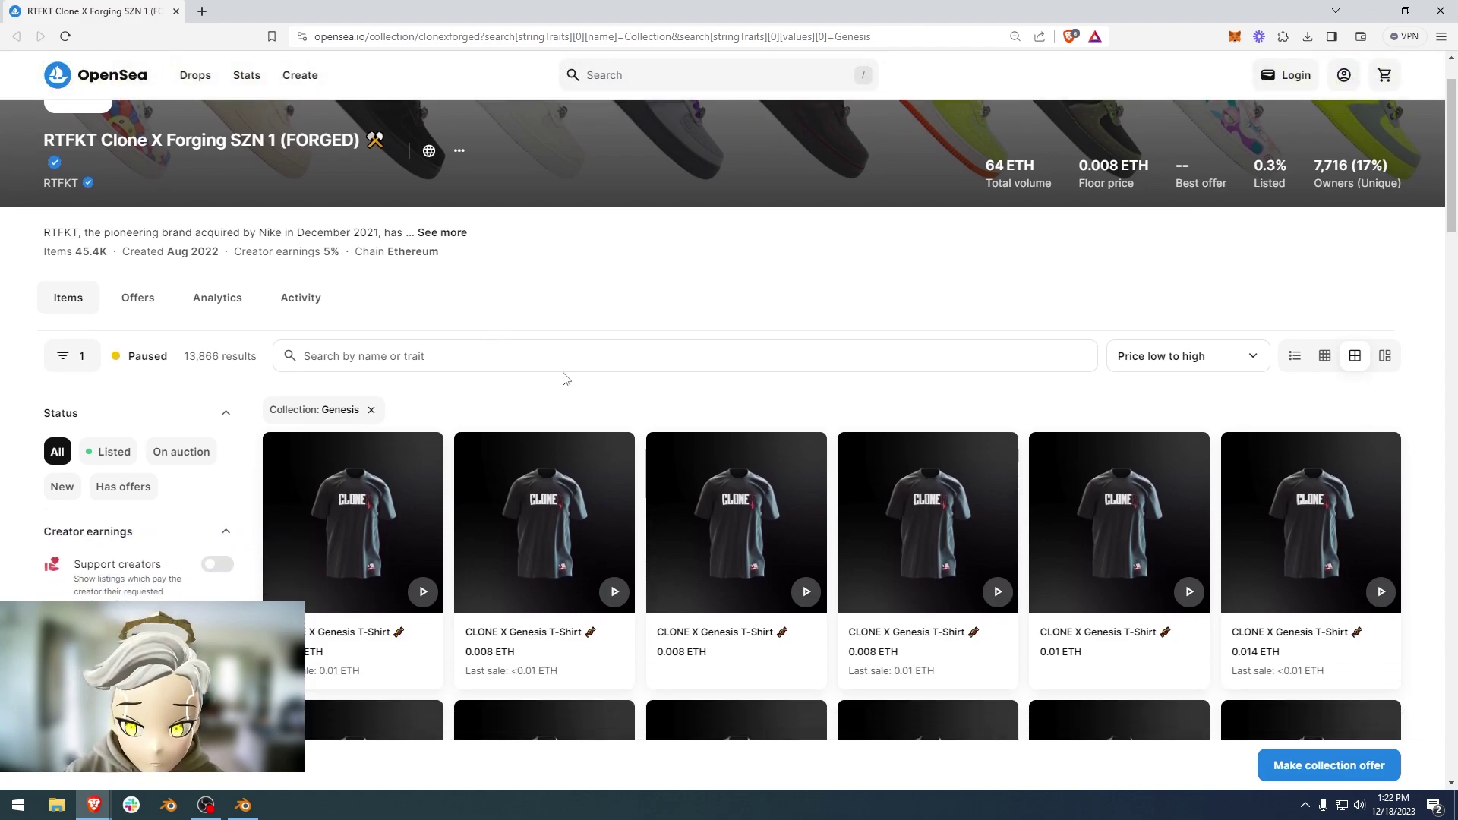
scroll(395, 308, up, 1)
drag(44, 217, 328, 246)
click(556, 356)
scroll(556, 356, down, 5)
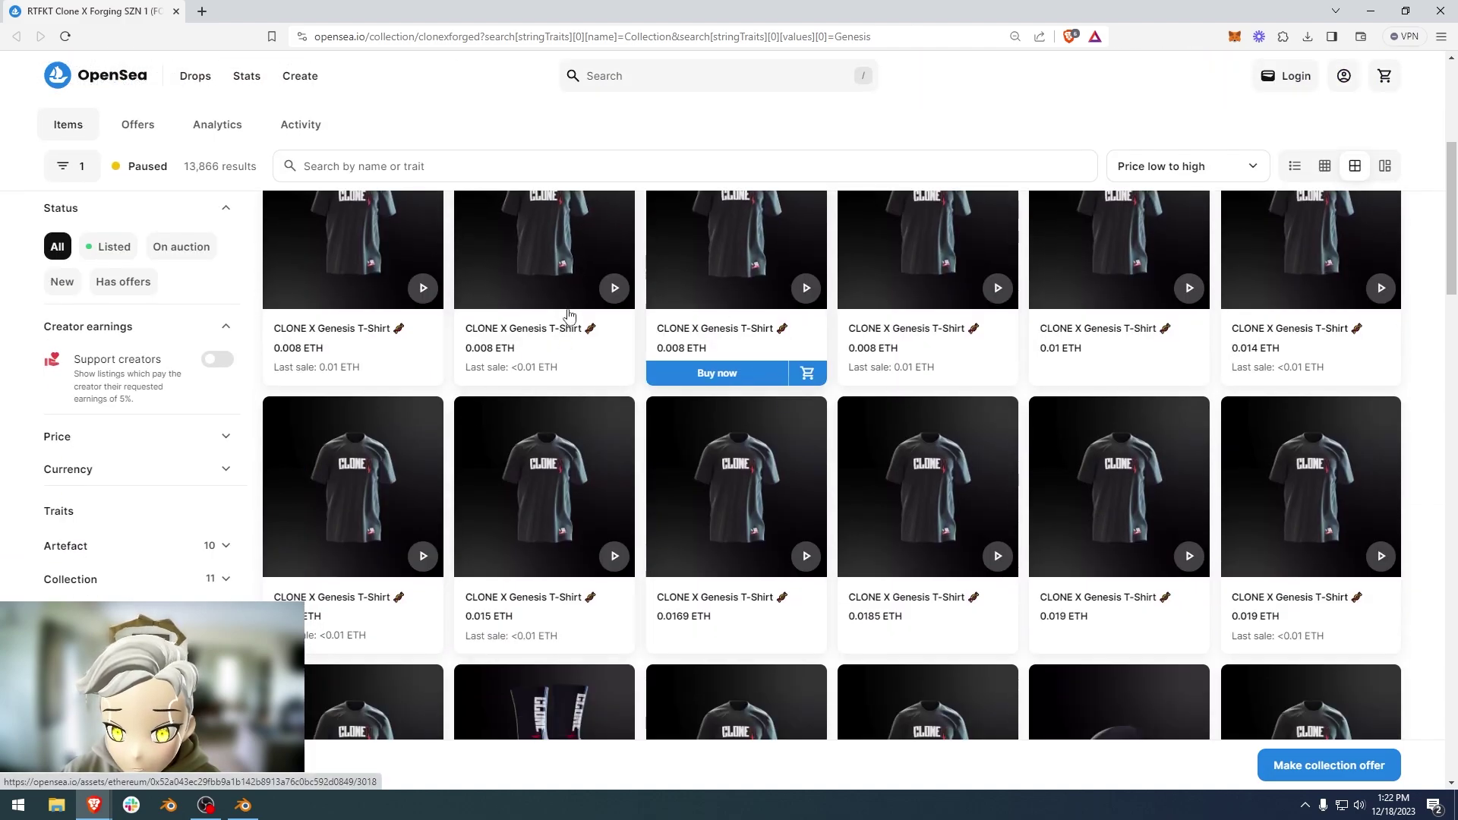
scroll(752, 448, up, 5)
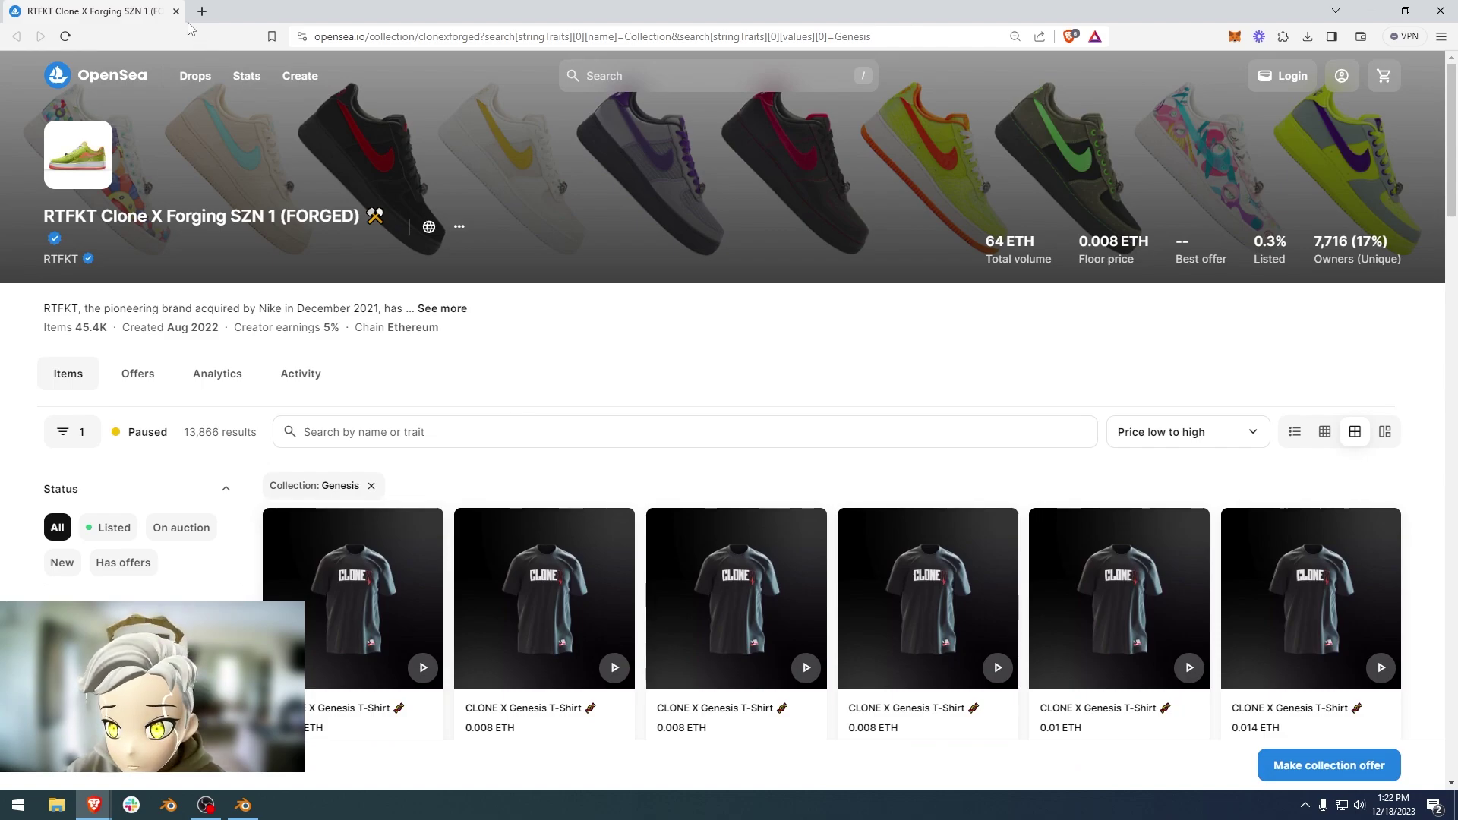
key(alt+Tab)
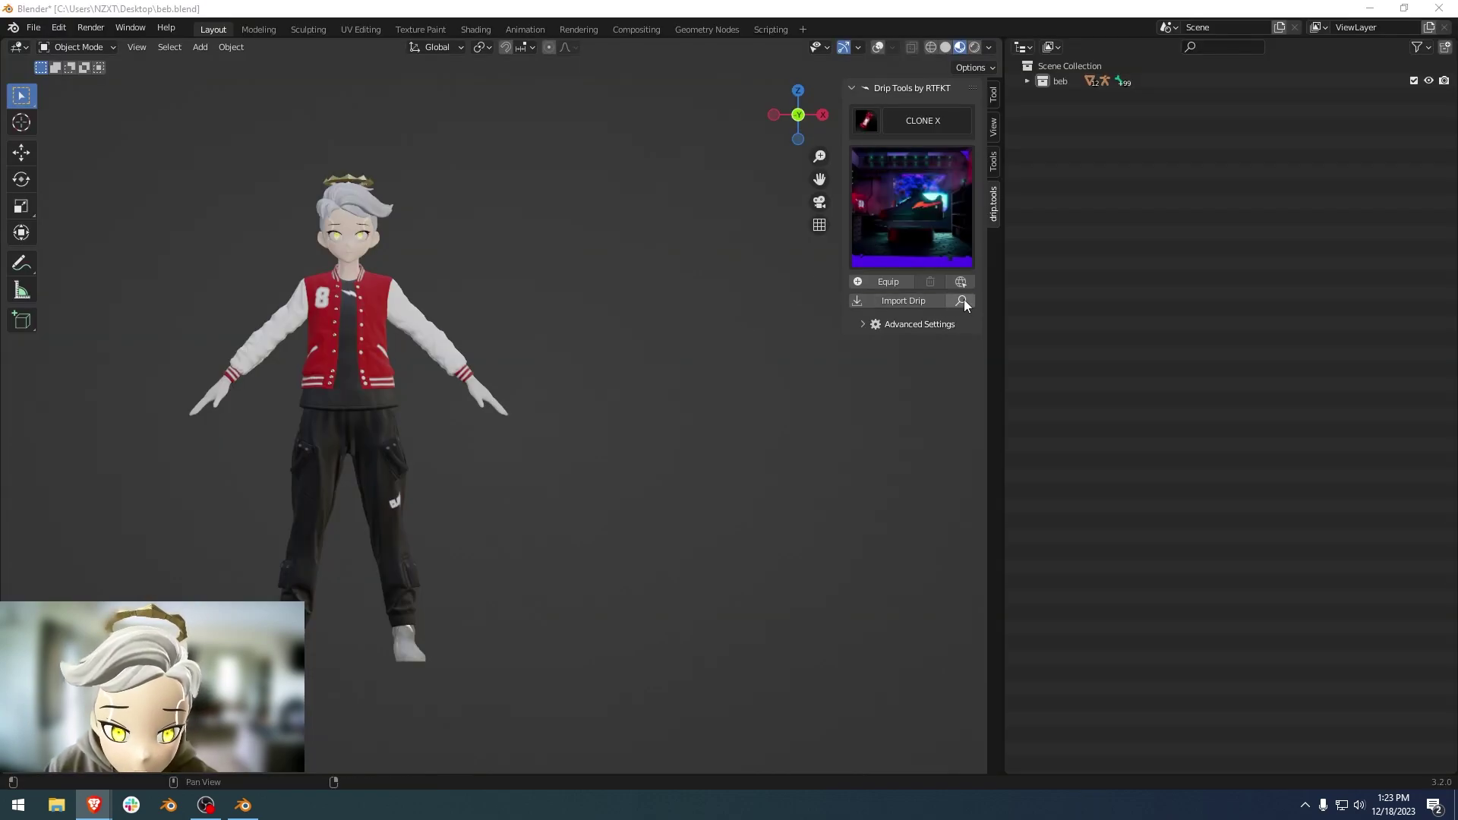
Step: Import all twenty AF1 .glb wearable files at once
click(915, 303)
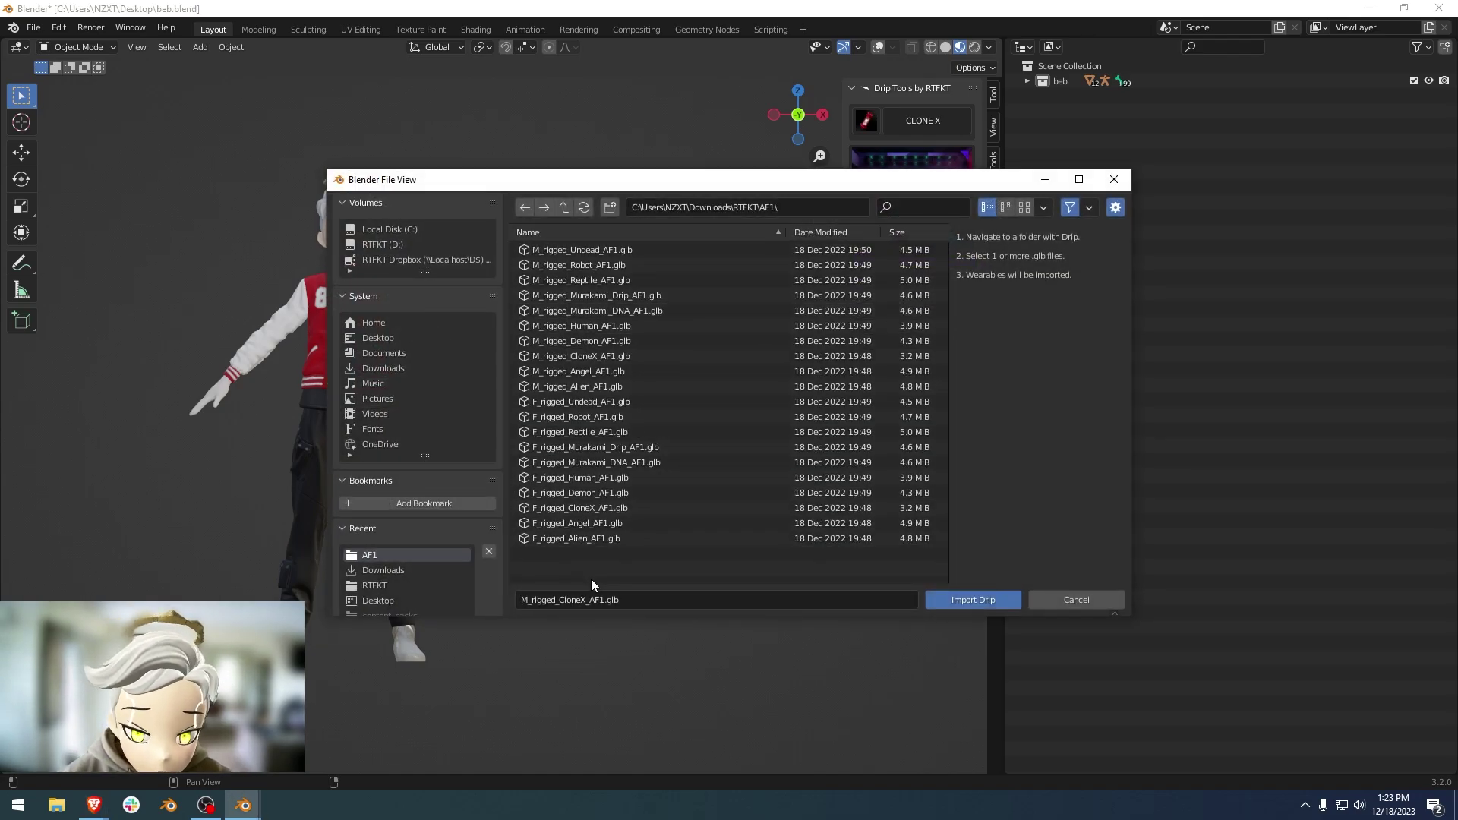
click(585, 417)
click(577, 325)
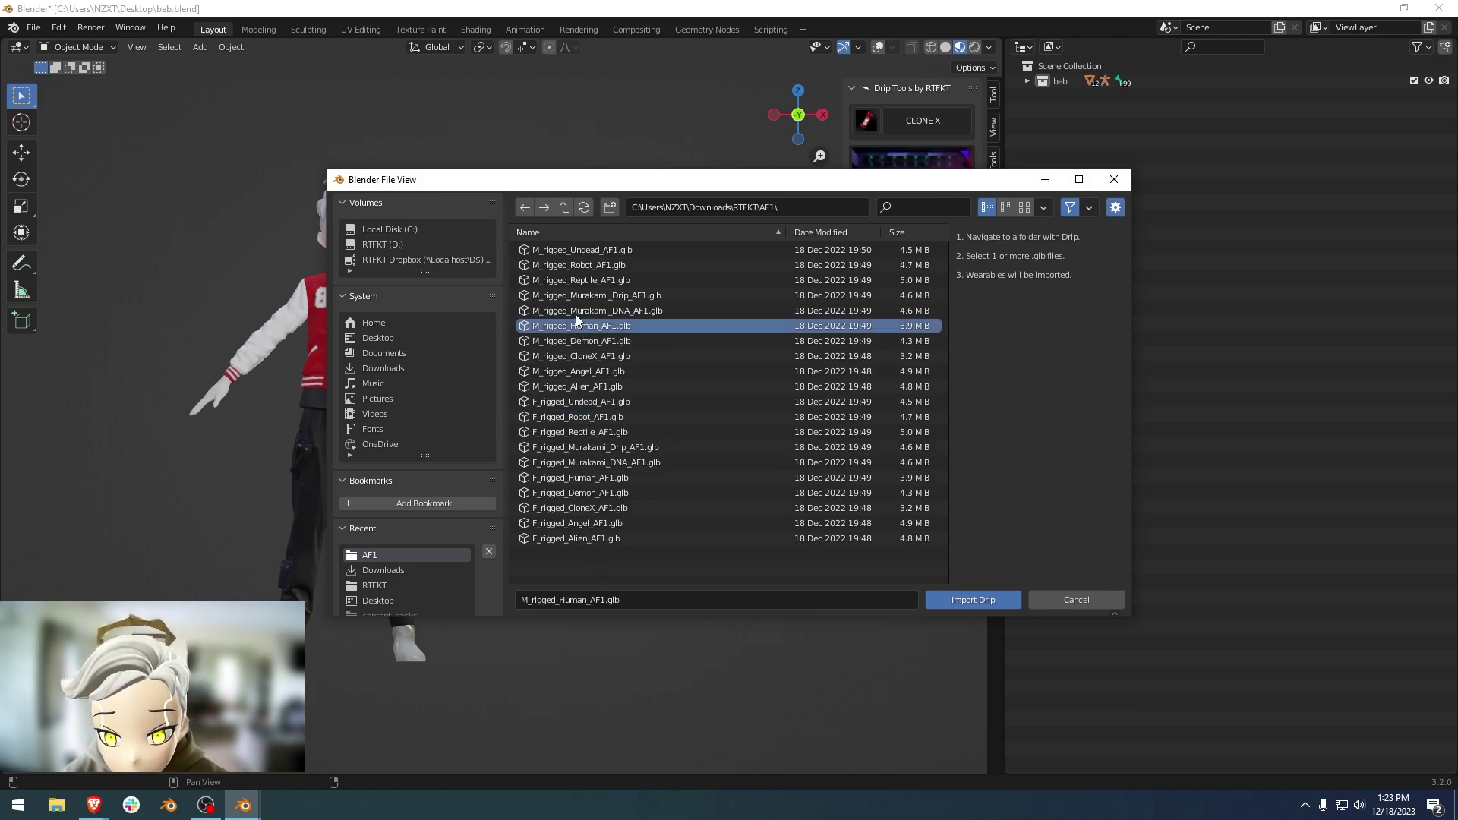
click(581, 280)
click(588, 538)
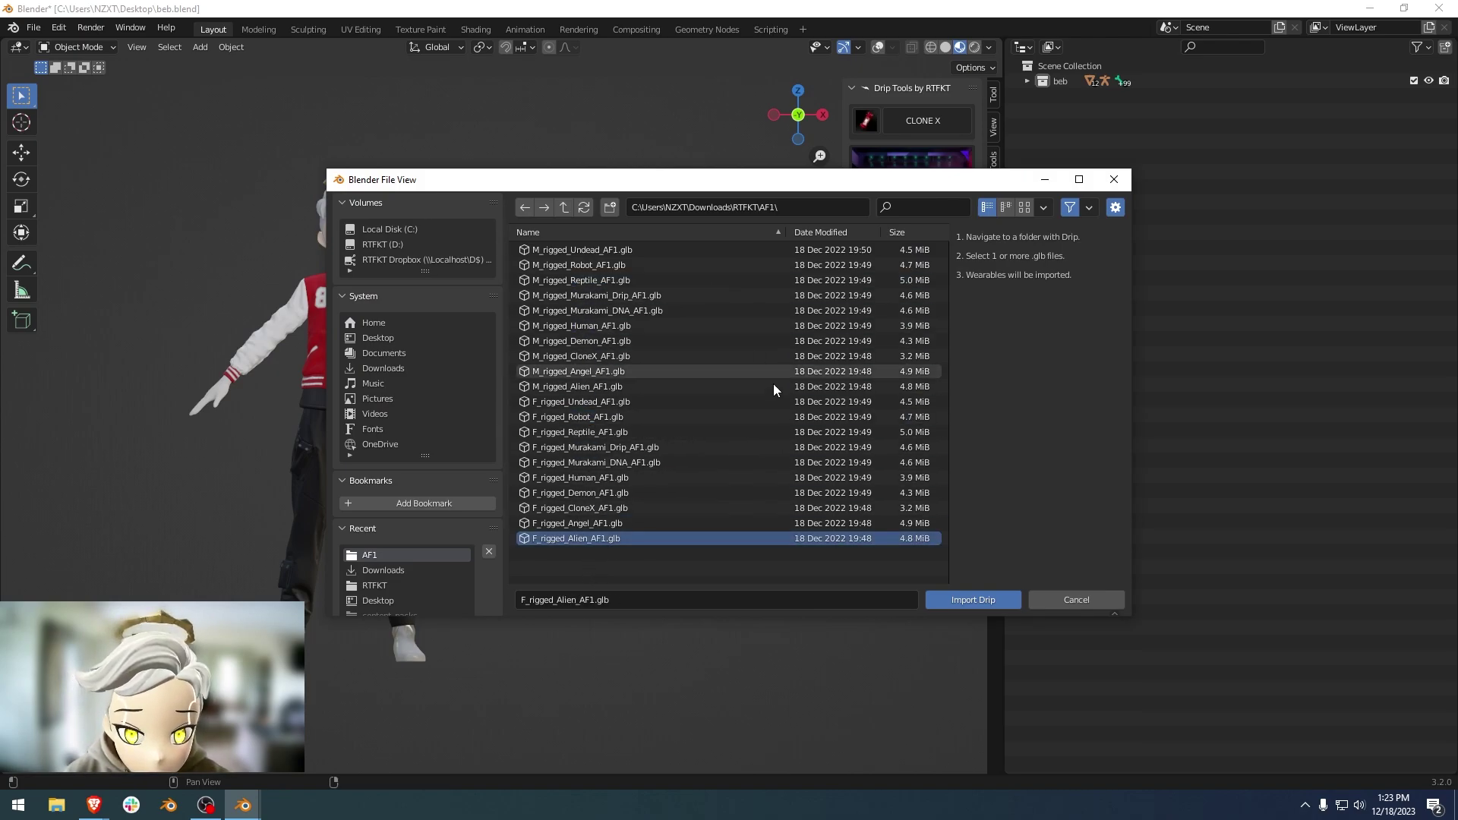
drag(599, 583, 562, 245)
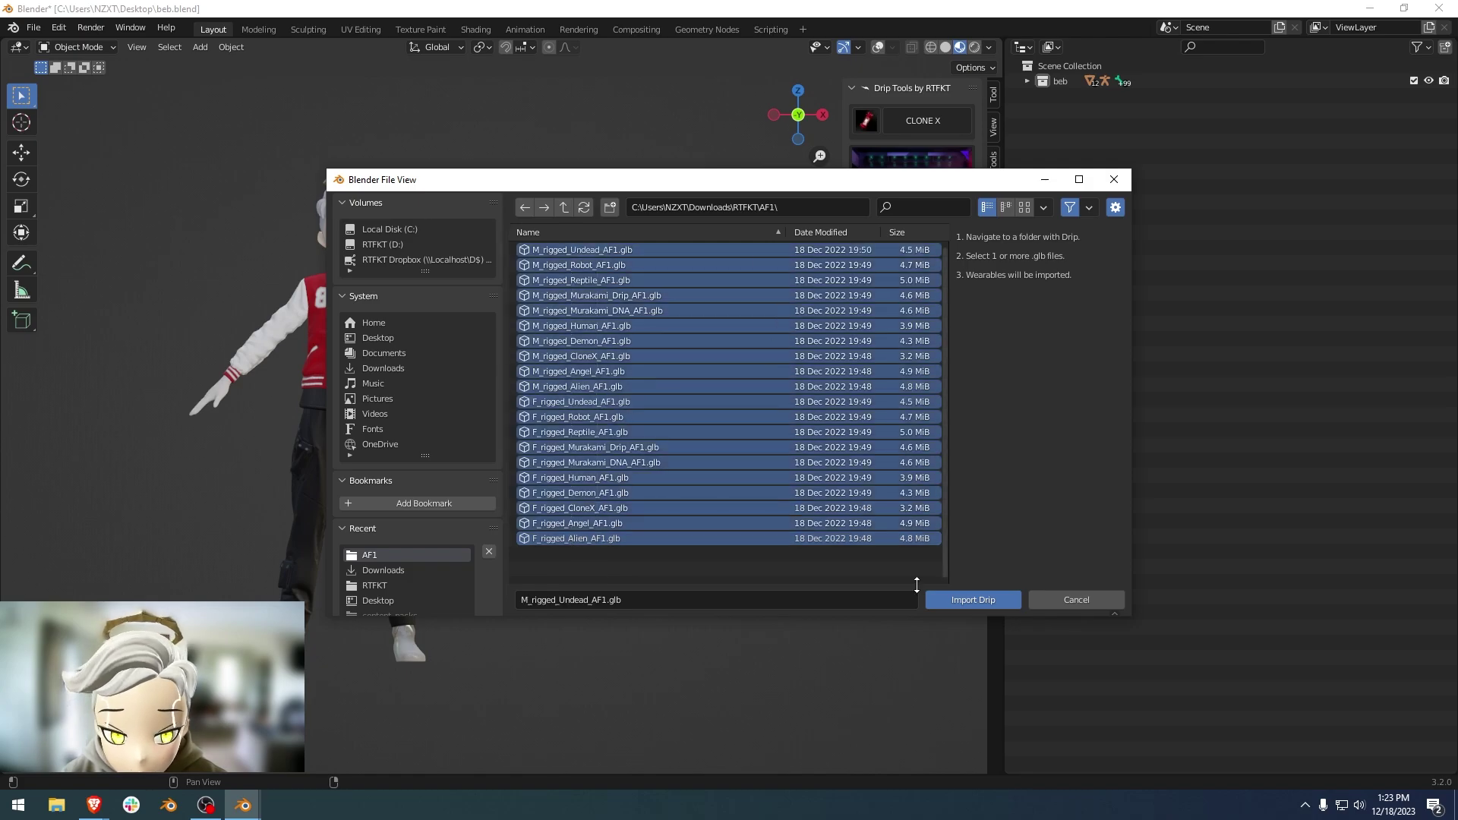
click(963, 600)
Step: Check the CLONE X and HUMAN wearable grids, ending on the CLONE X pack
click(892, 226)
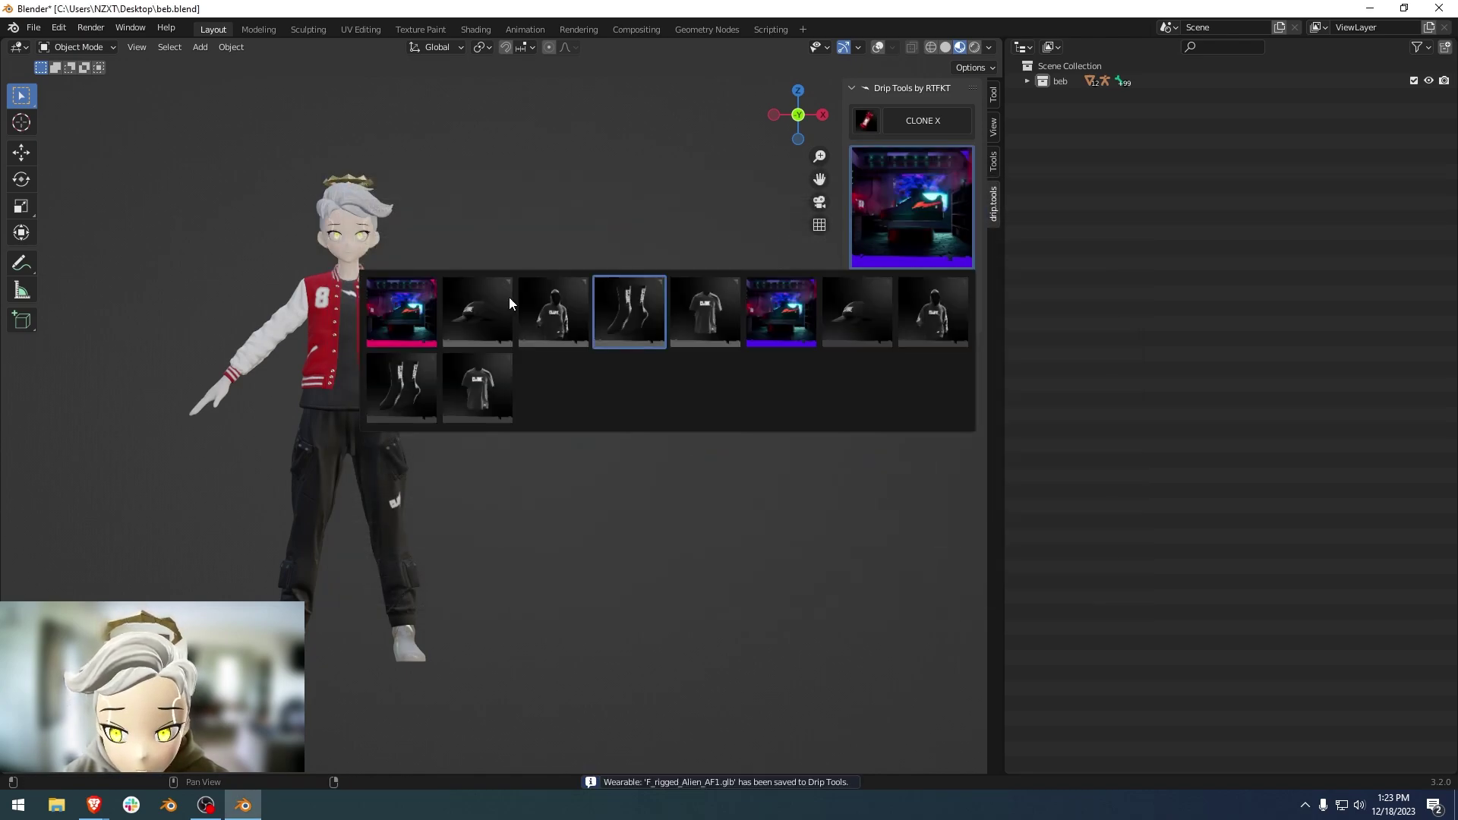
click(867, 120)
click(950, 228)
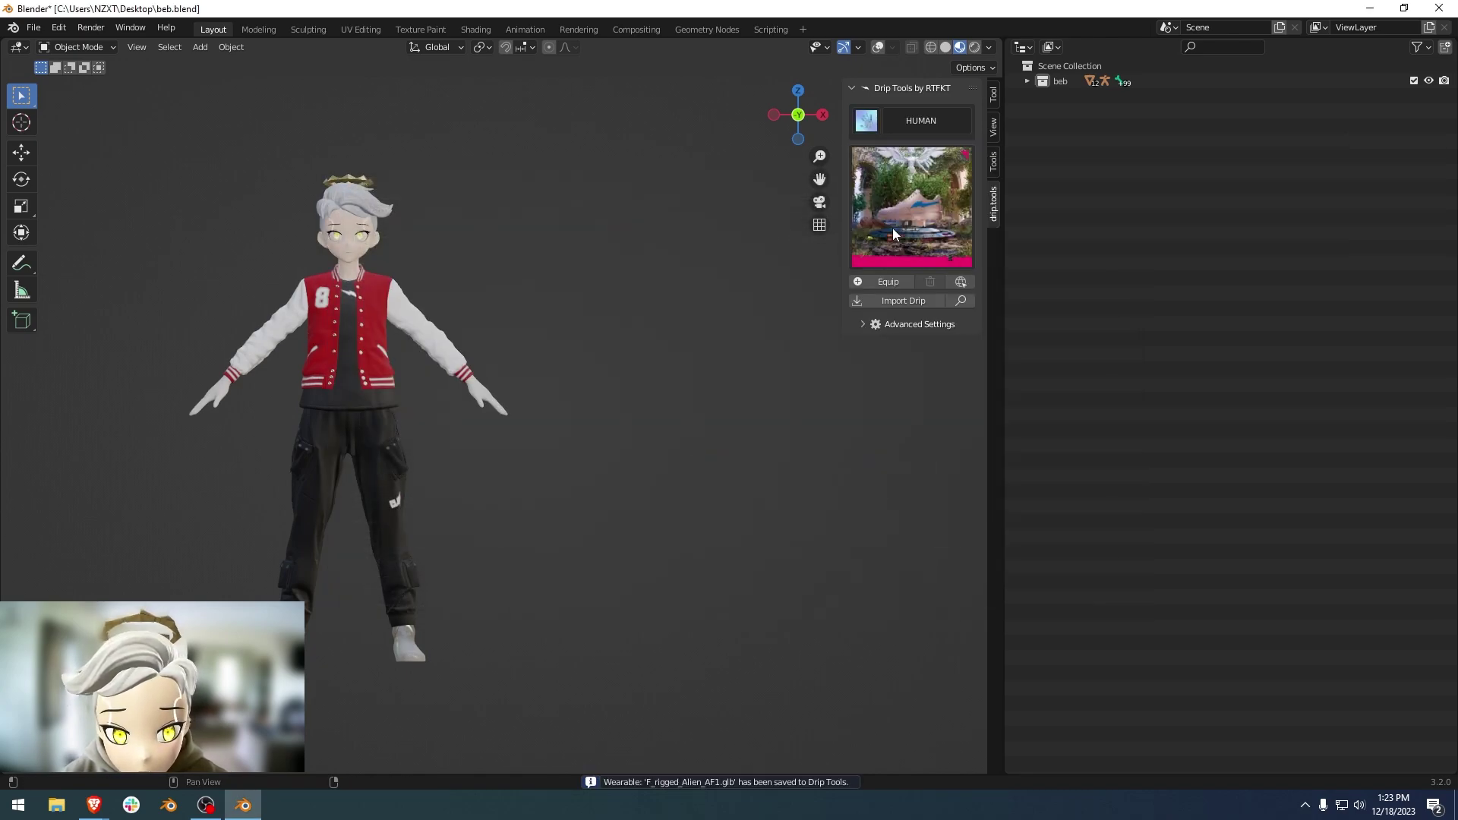
click(891, 227)
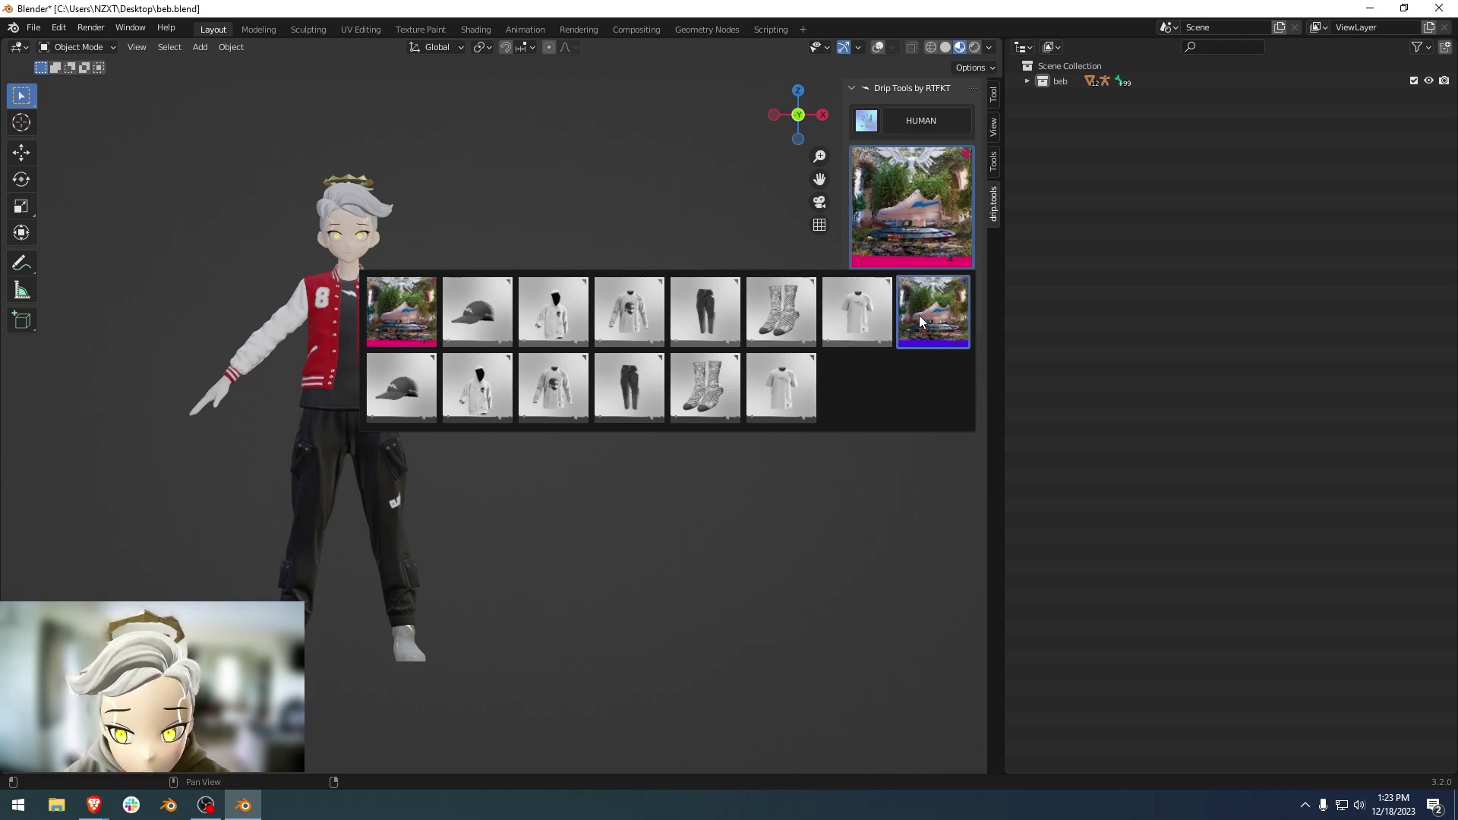
click(867, 121)
click(880, 161)
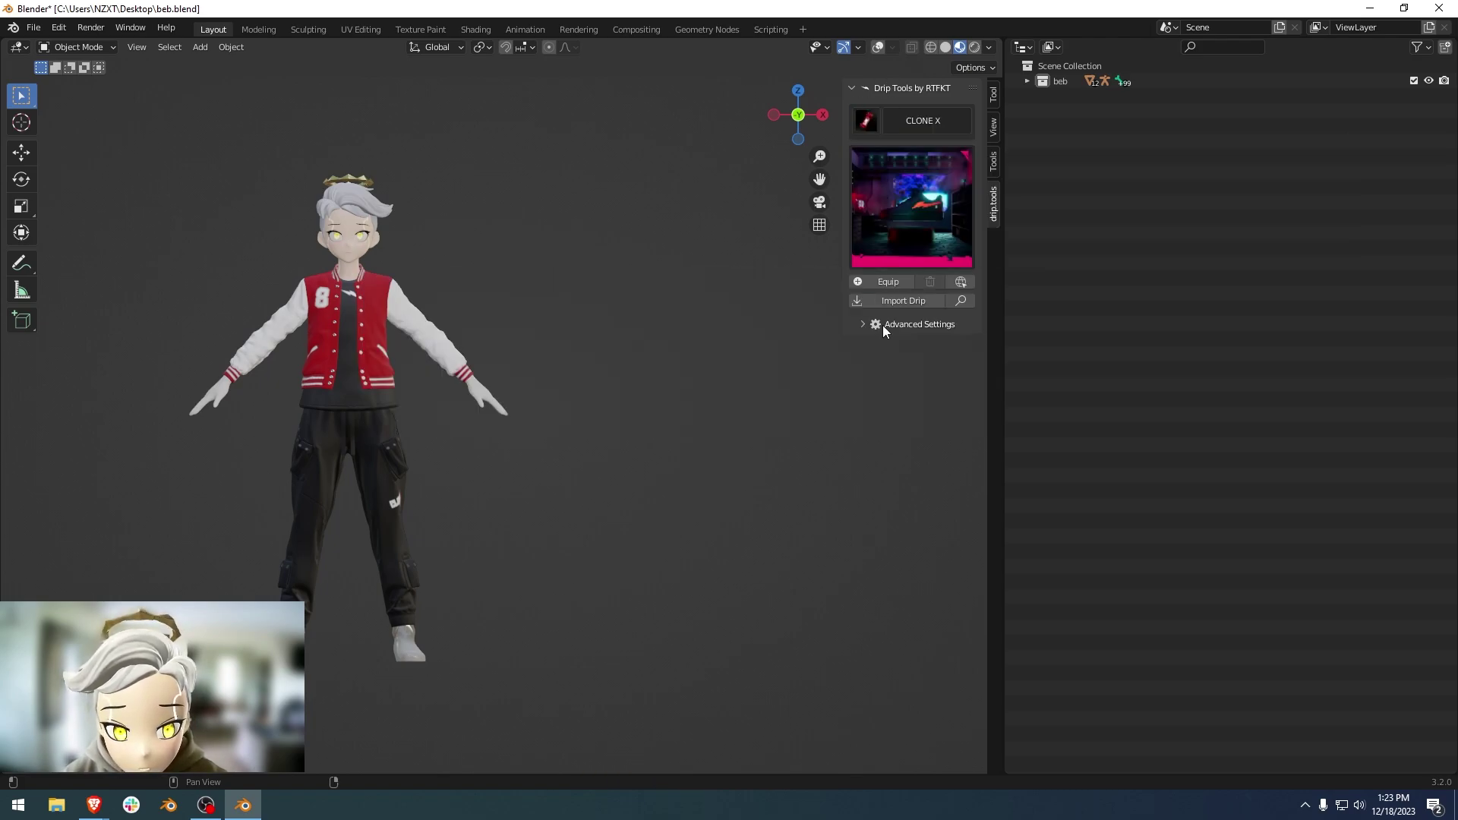
Step: Browse Downloads > RTFKT > Pants in the folder search, then cancel without importing
click(961, 301)
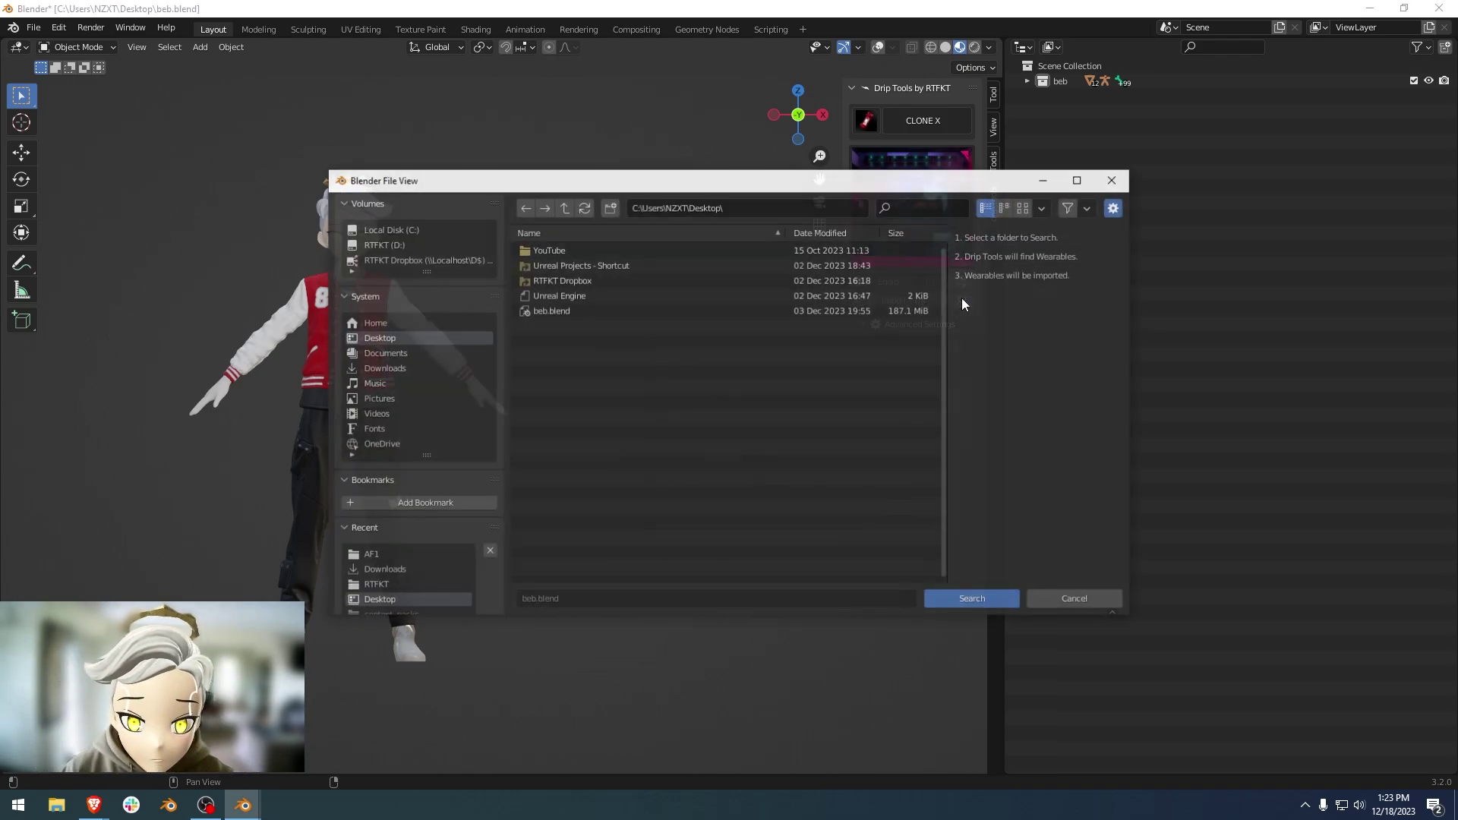
click(371, 370)
click(559, 249)
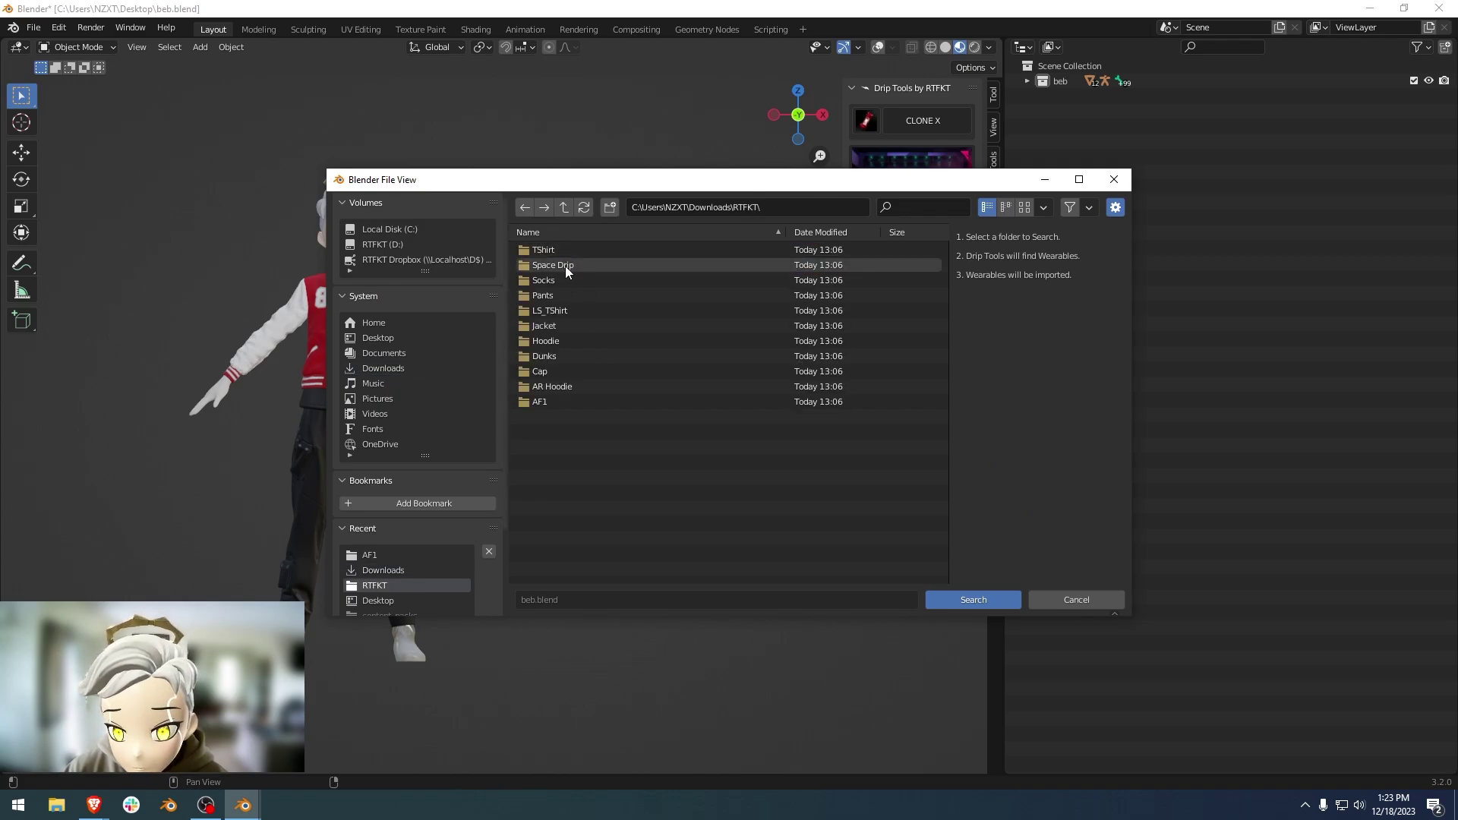
click(545, 295)
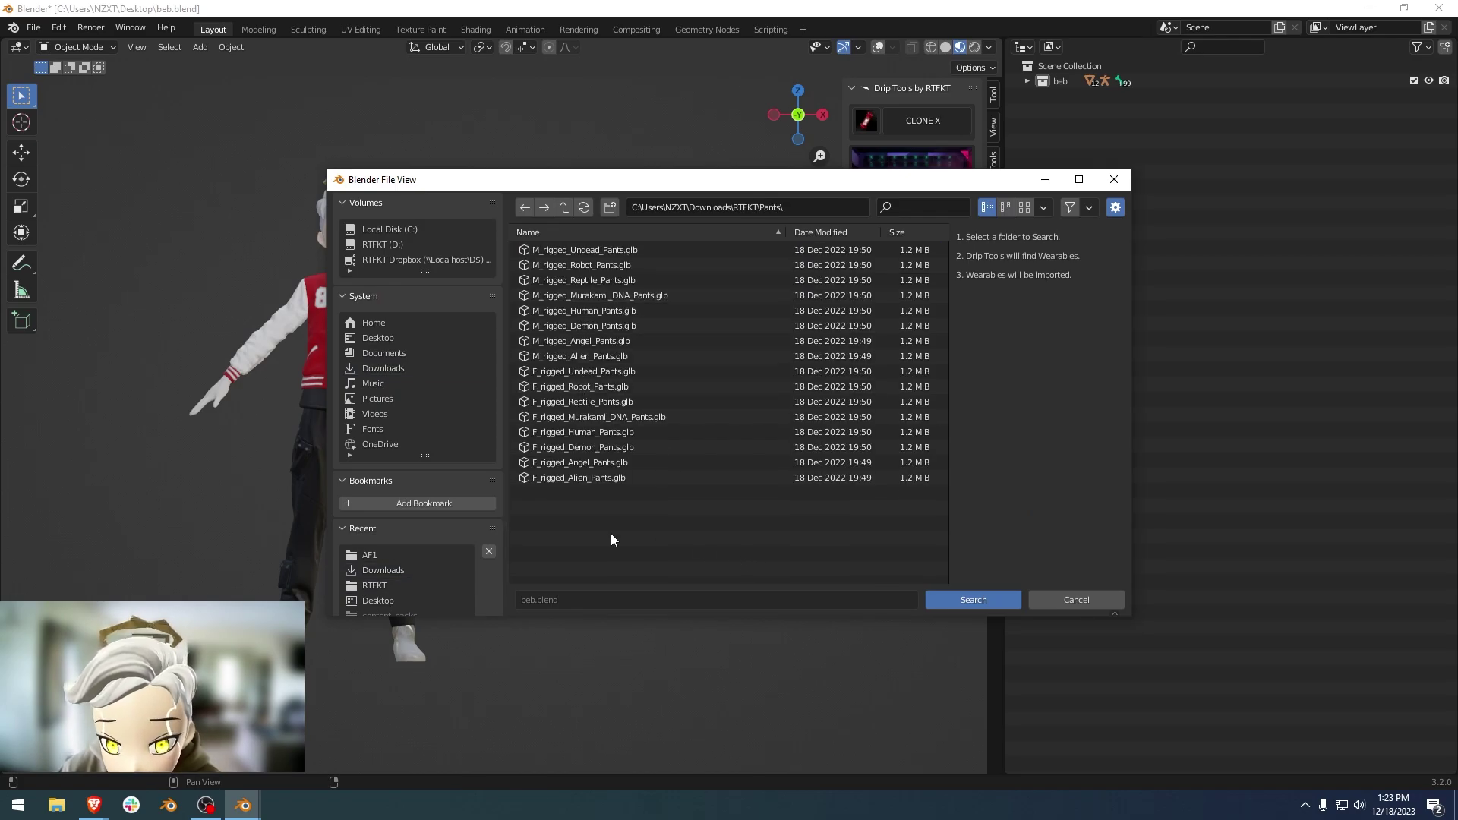
click(566, 207)
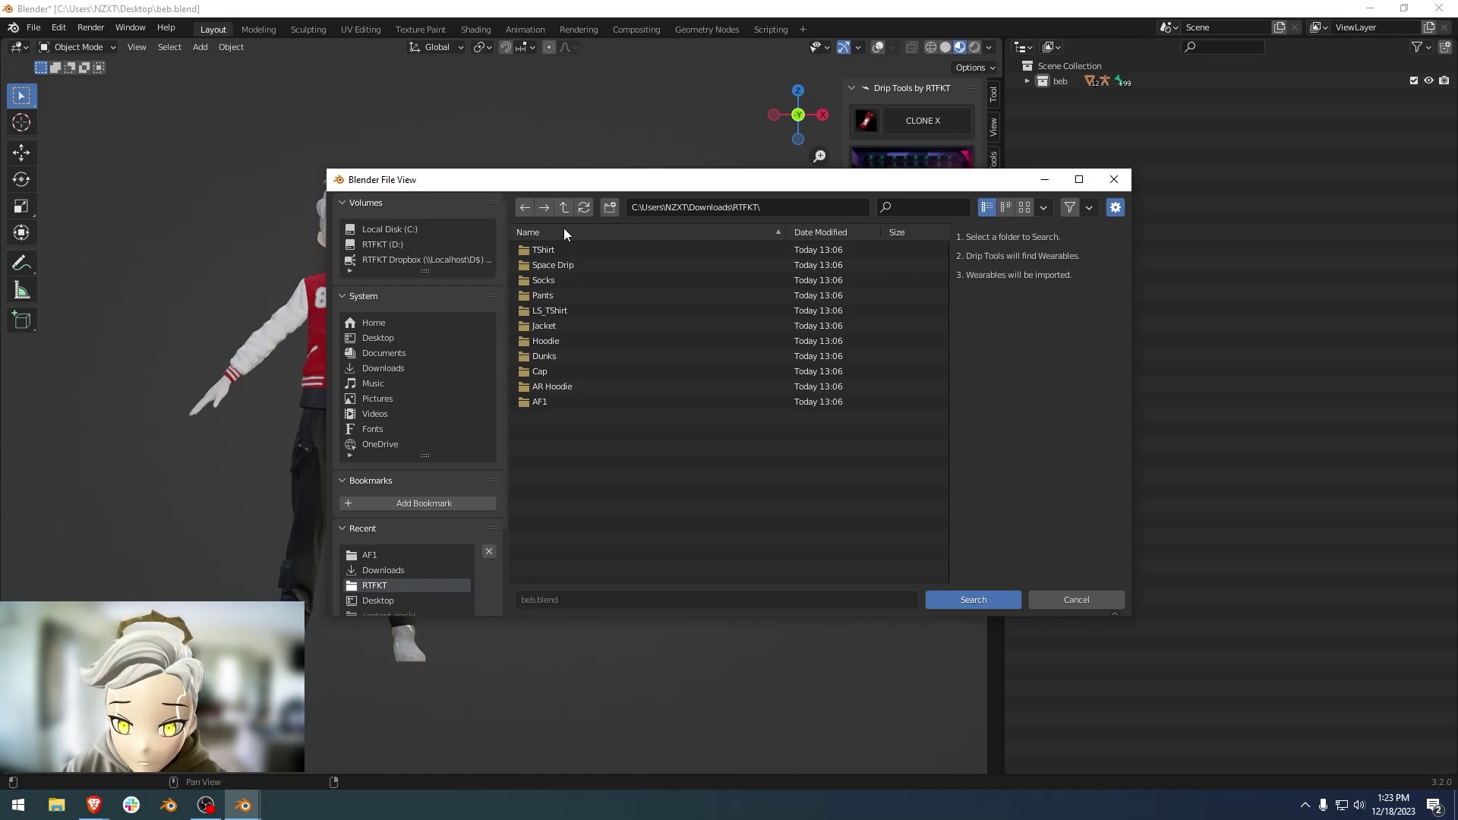
click(564, 206)
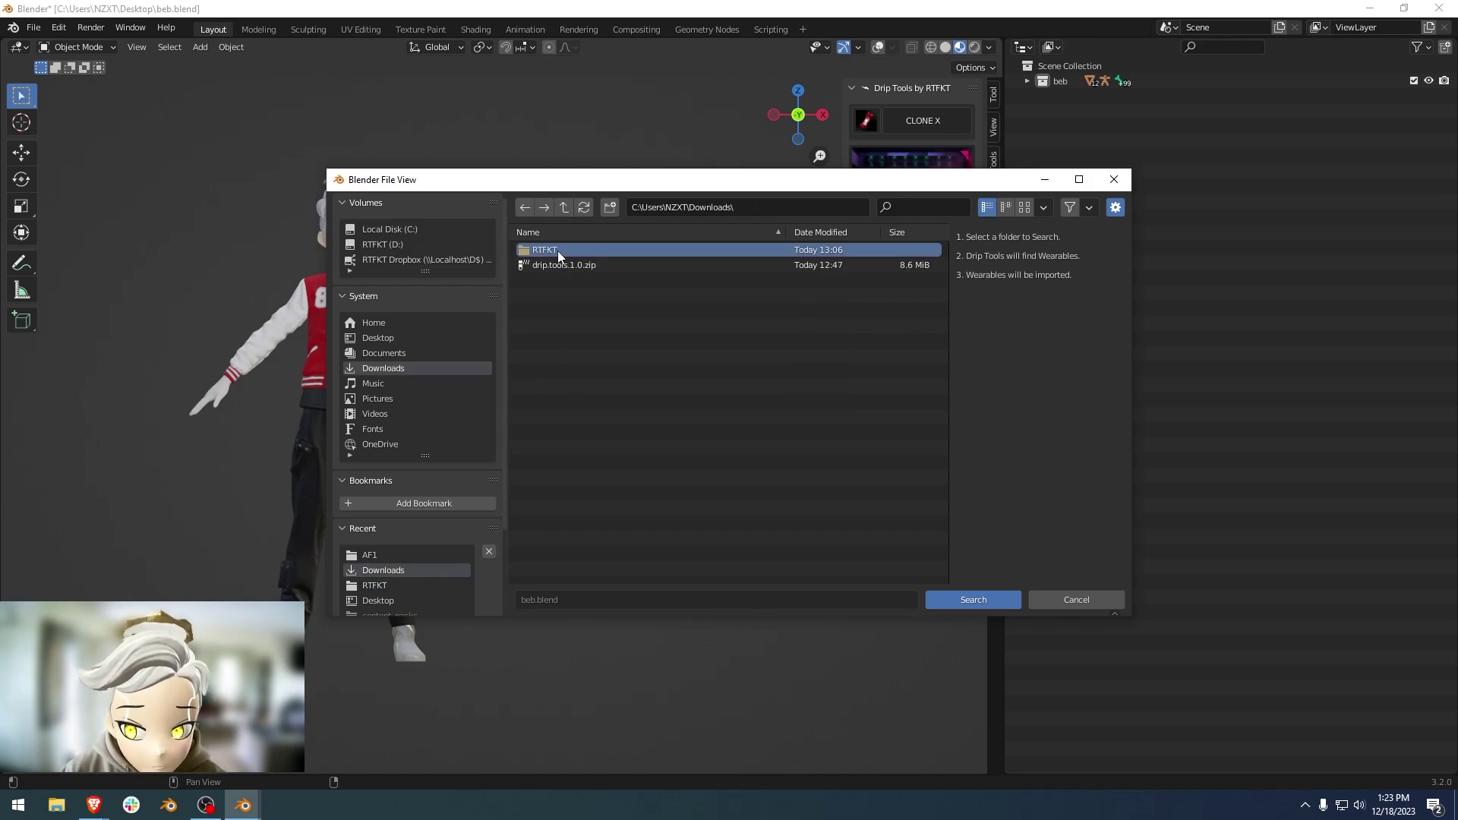
click(557, 251)
click(565, 210)
click(545, 249)
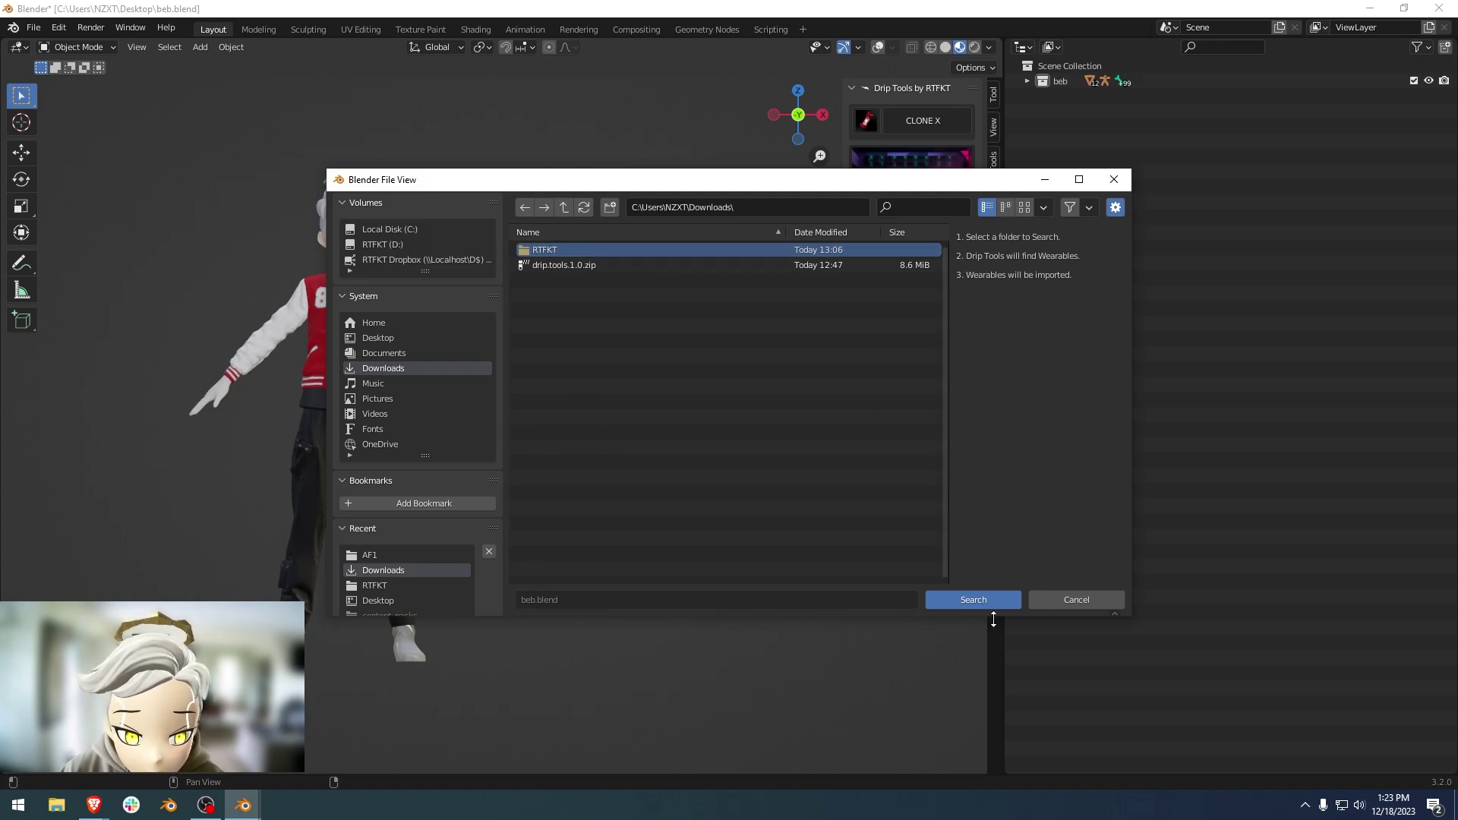
double_click(546, 249)
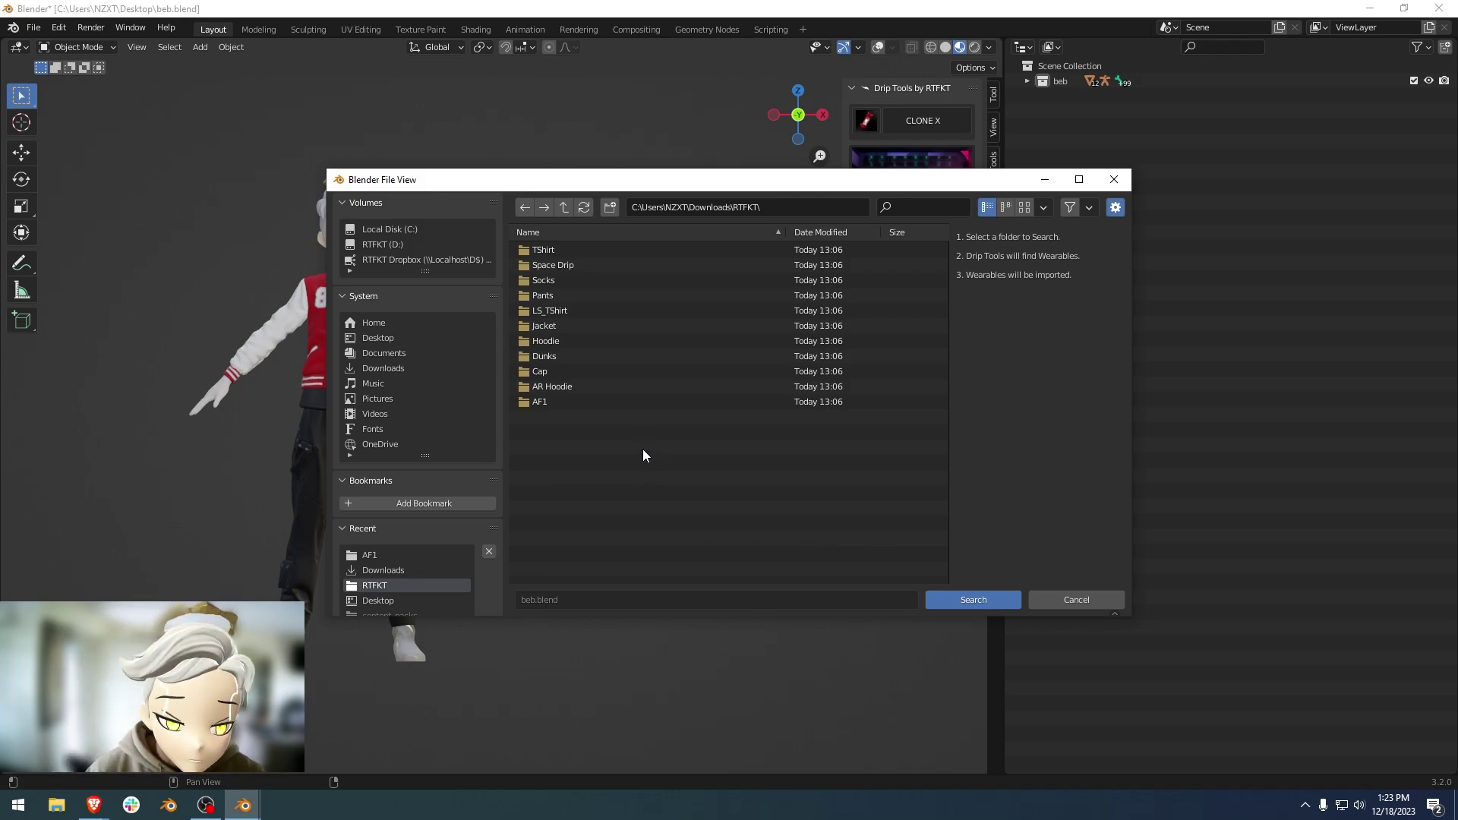
click(1077, 600)
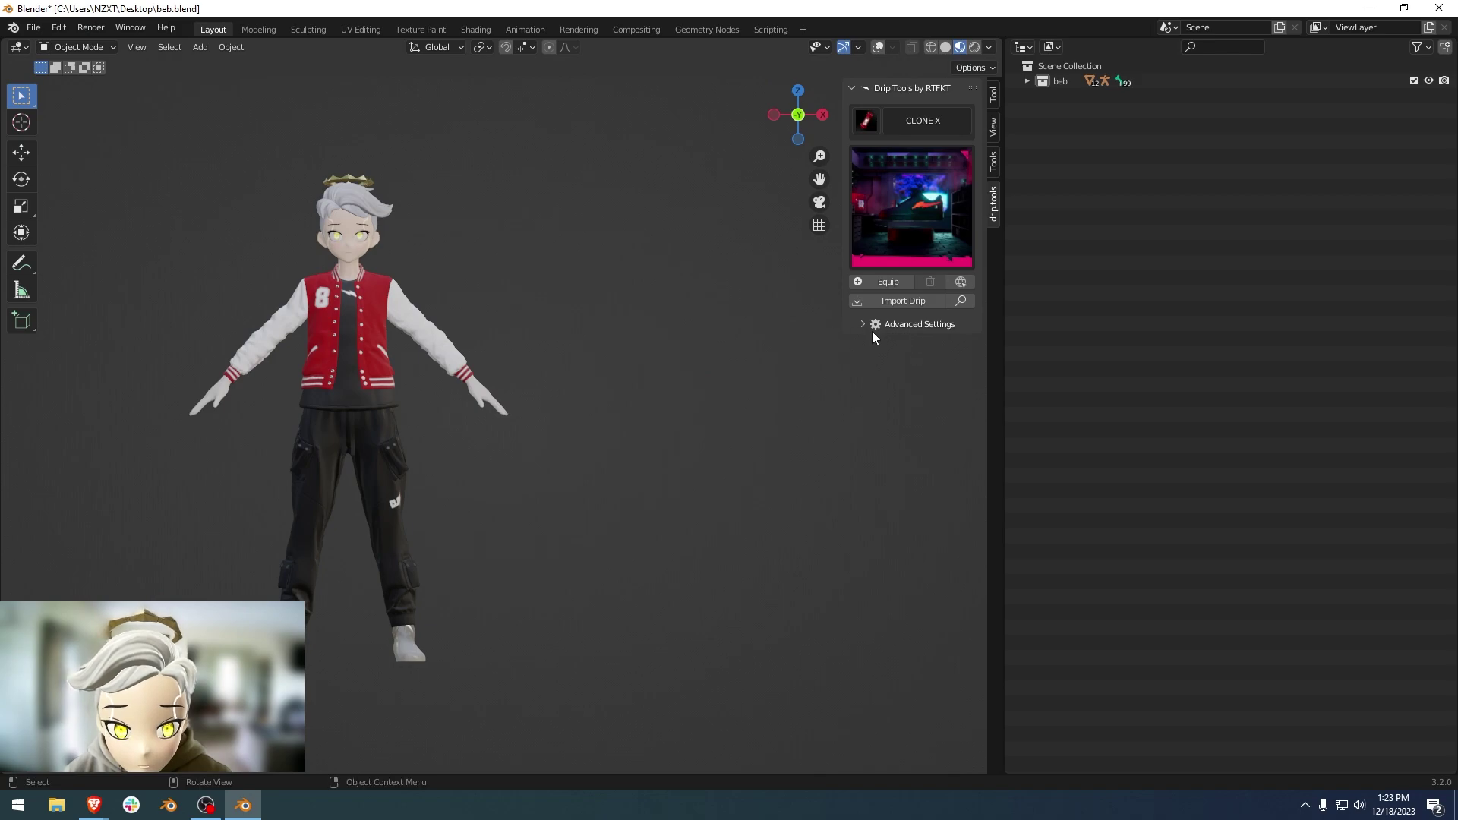
Step: Expand Advanced Settings and view the CLONE X wearable grid
click(904, 325)
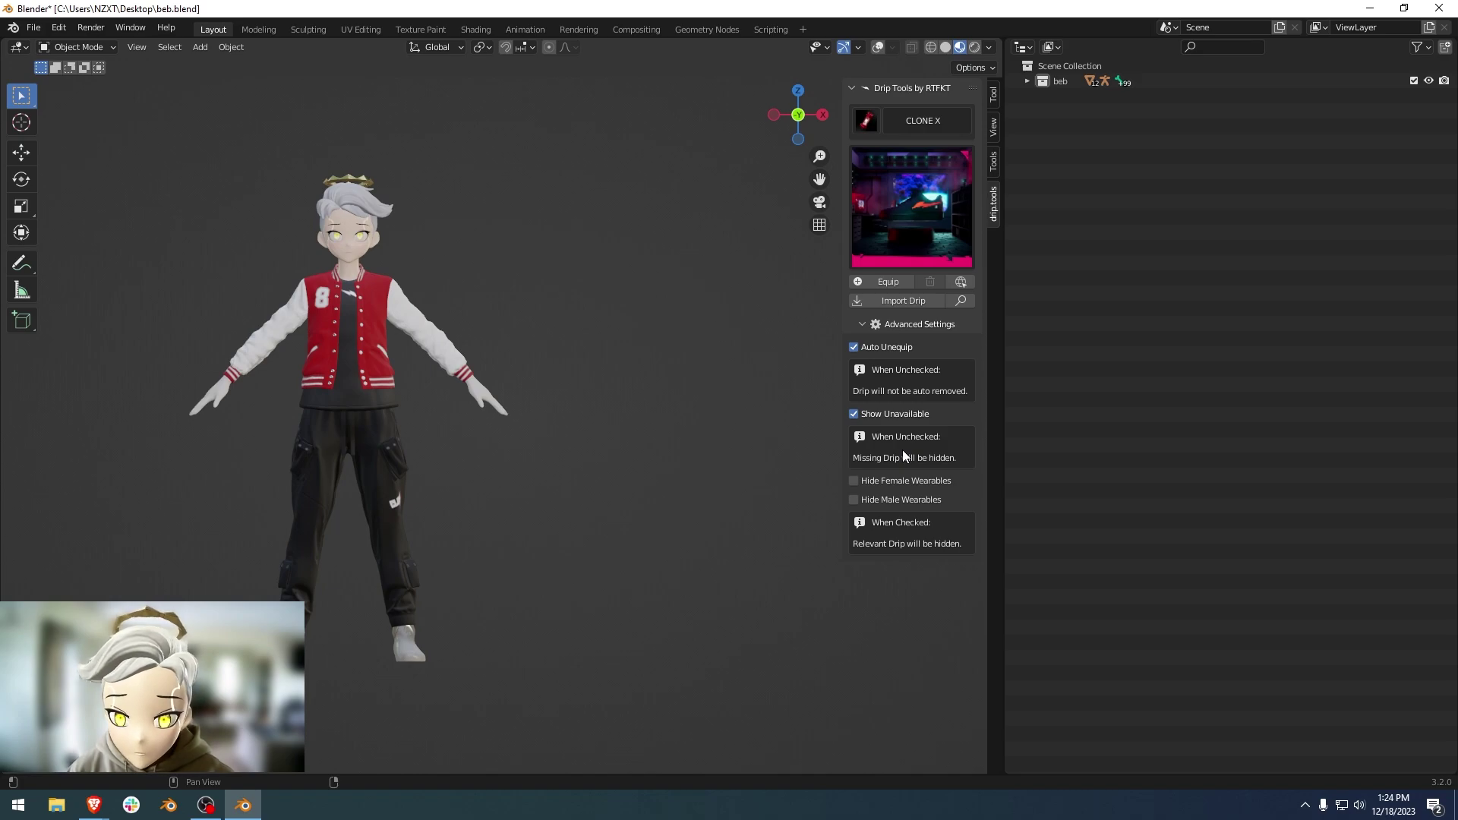
click(894, 214)
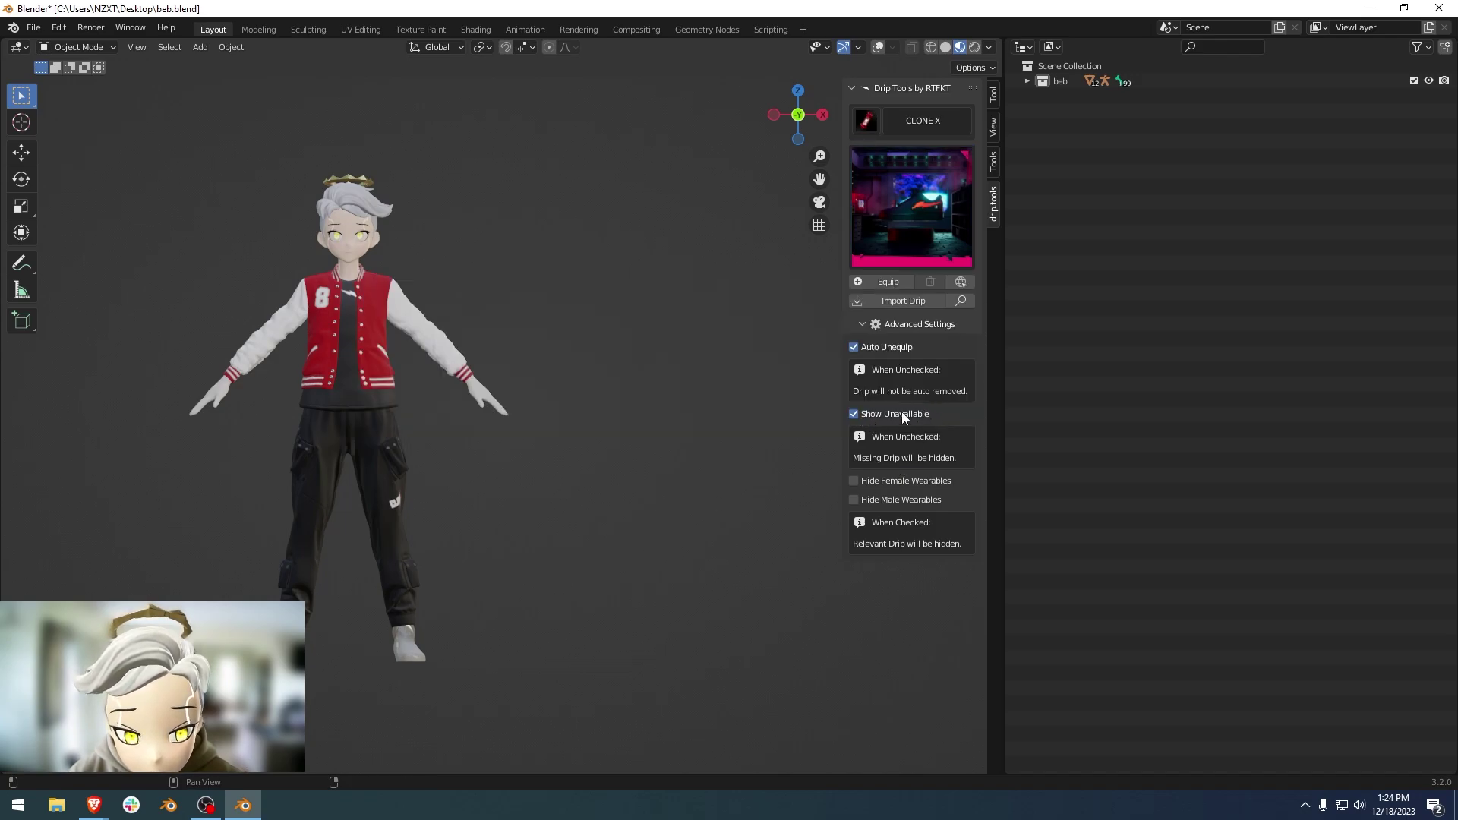
Step: Toggle Show Unavailable off and on, comparing the wearable grid each time
click(911, 415)
click(914, 202)
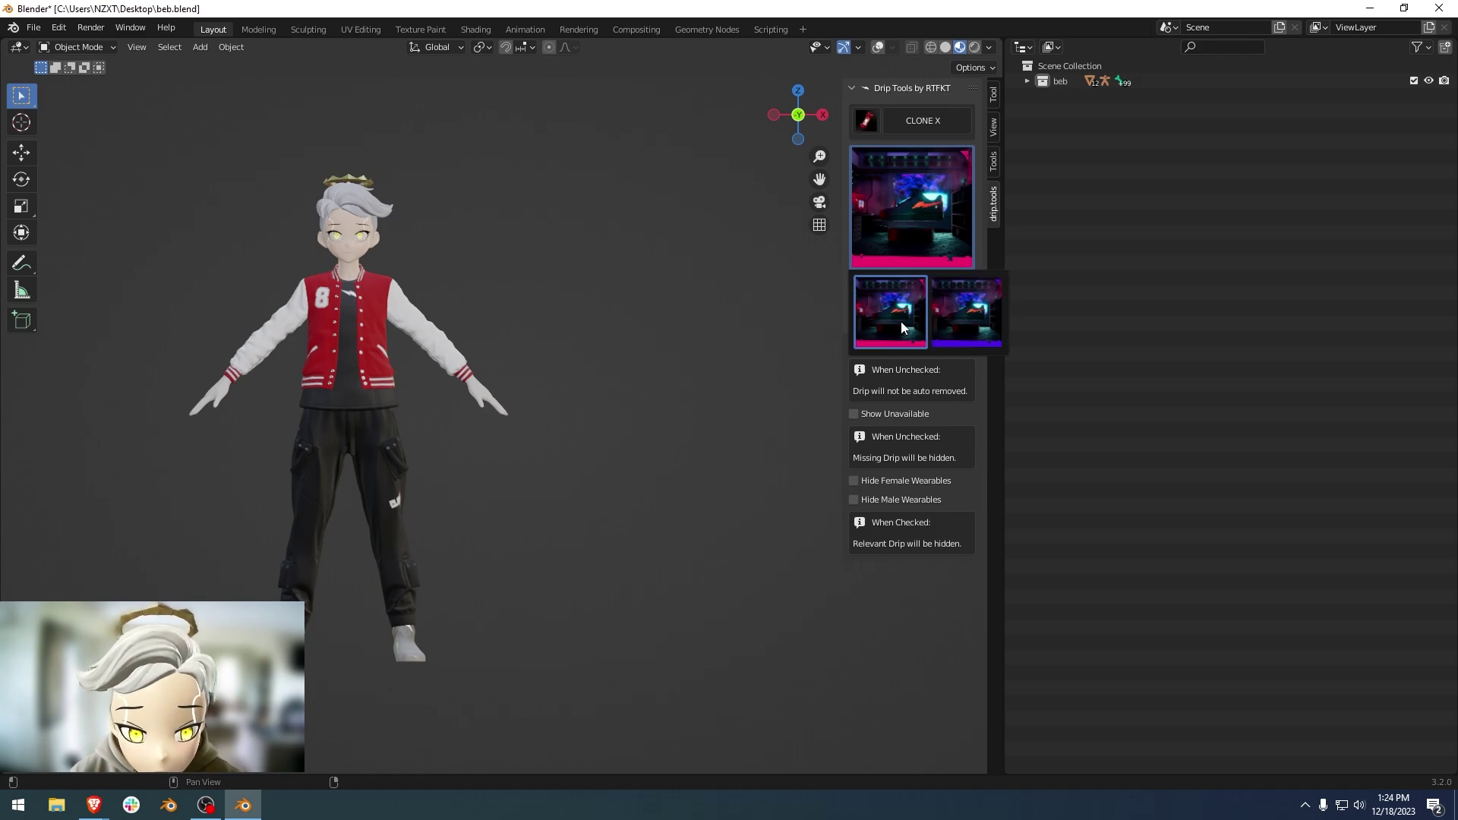
click(904, 412)
click(892, 217)
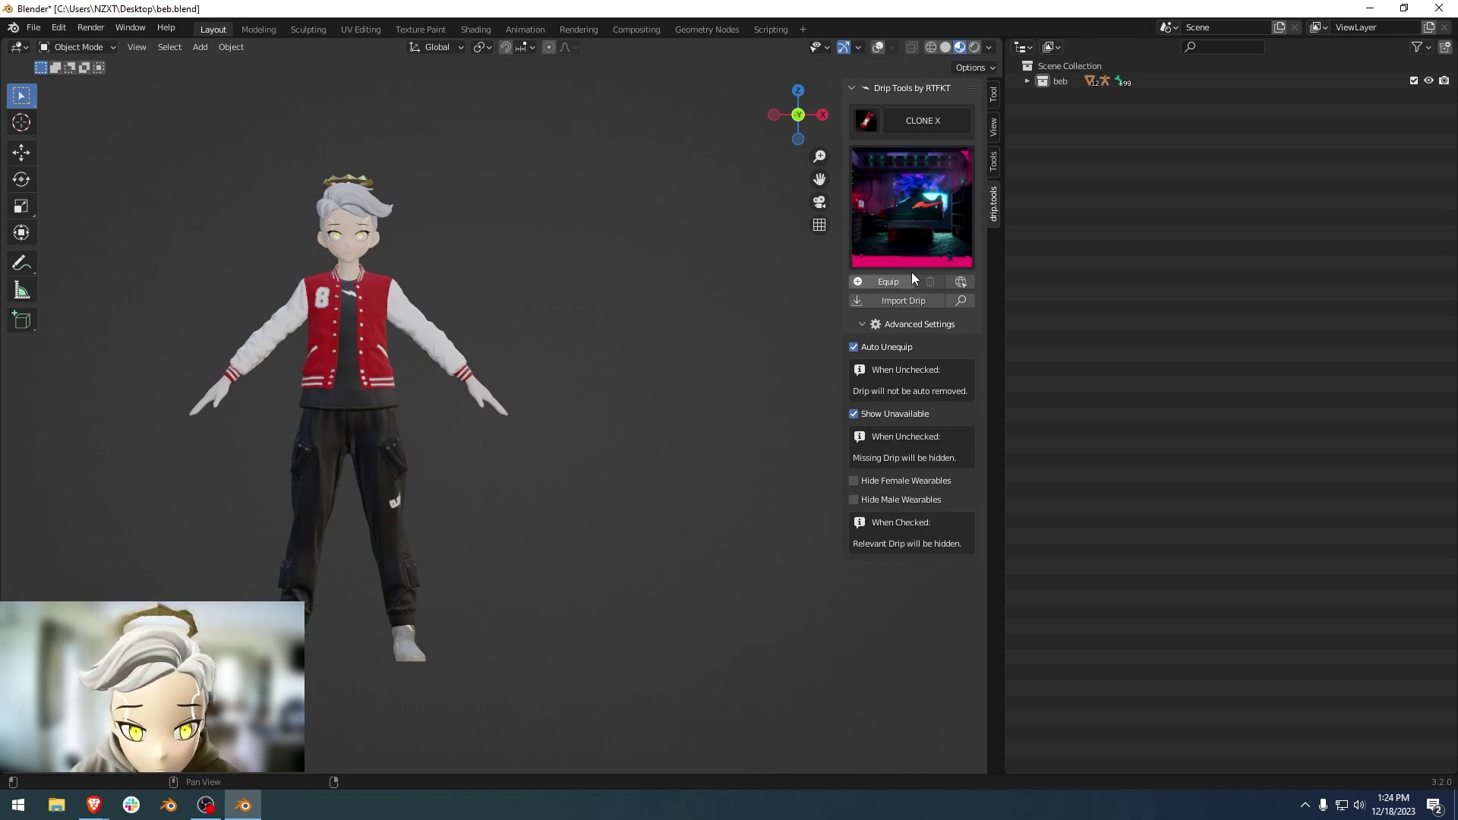
Step: Hide female wearables and unavailable drip, then pick the only remaining item
click(897, 481)
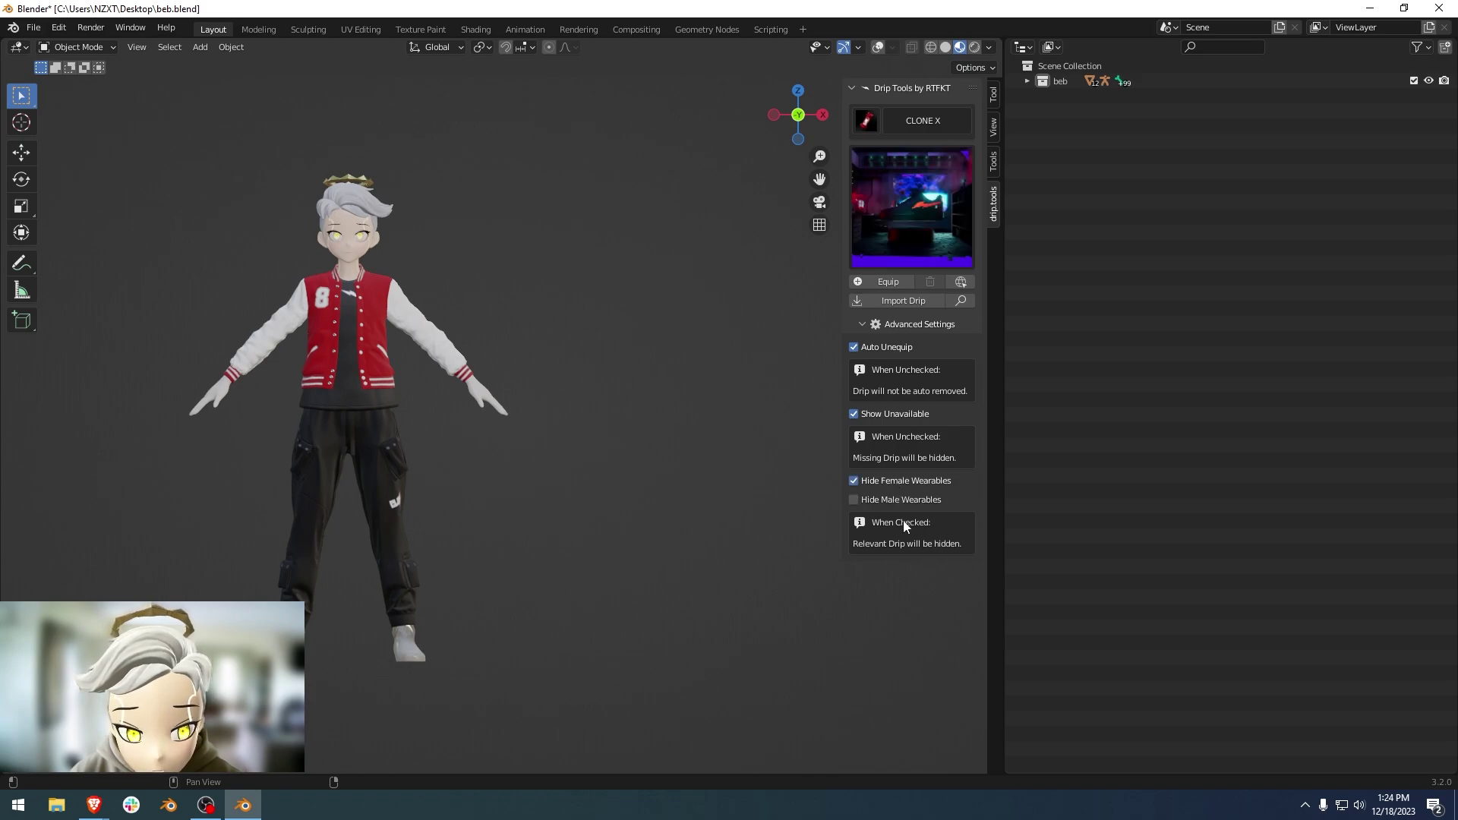
click(892, 240)
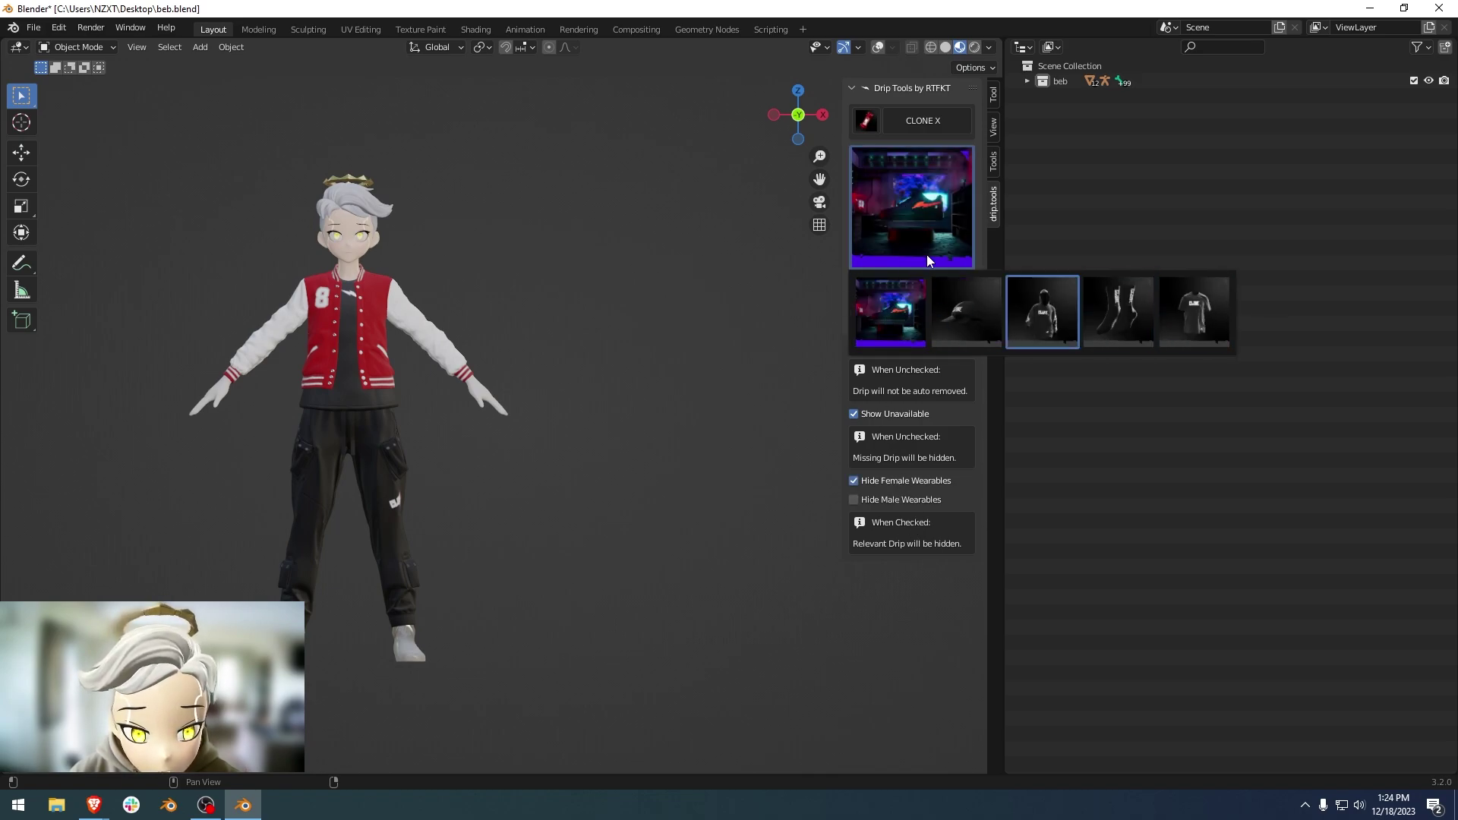
click(896, 284)
click(854, 414)
click(889, 228)
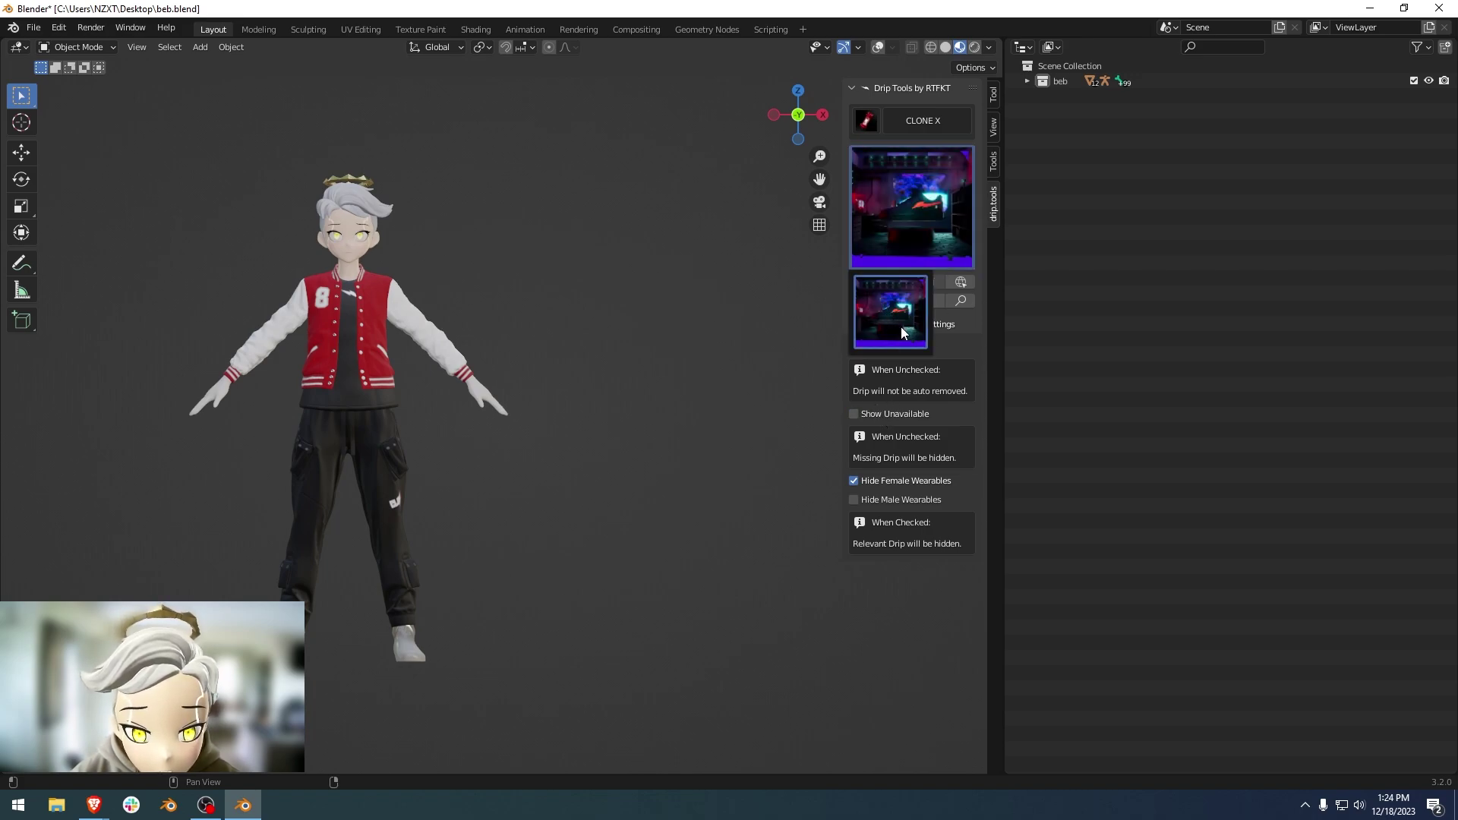
click(888, 326)
Step: Re-enable Show Unavailable, turn off Hide Female Wearables, and collapse Advanced Settings
click(873, 417)
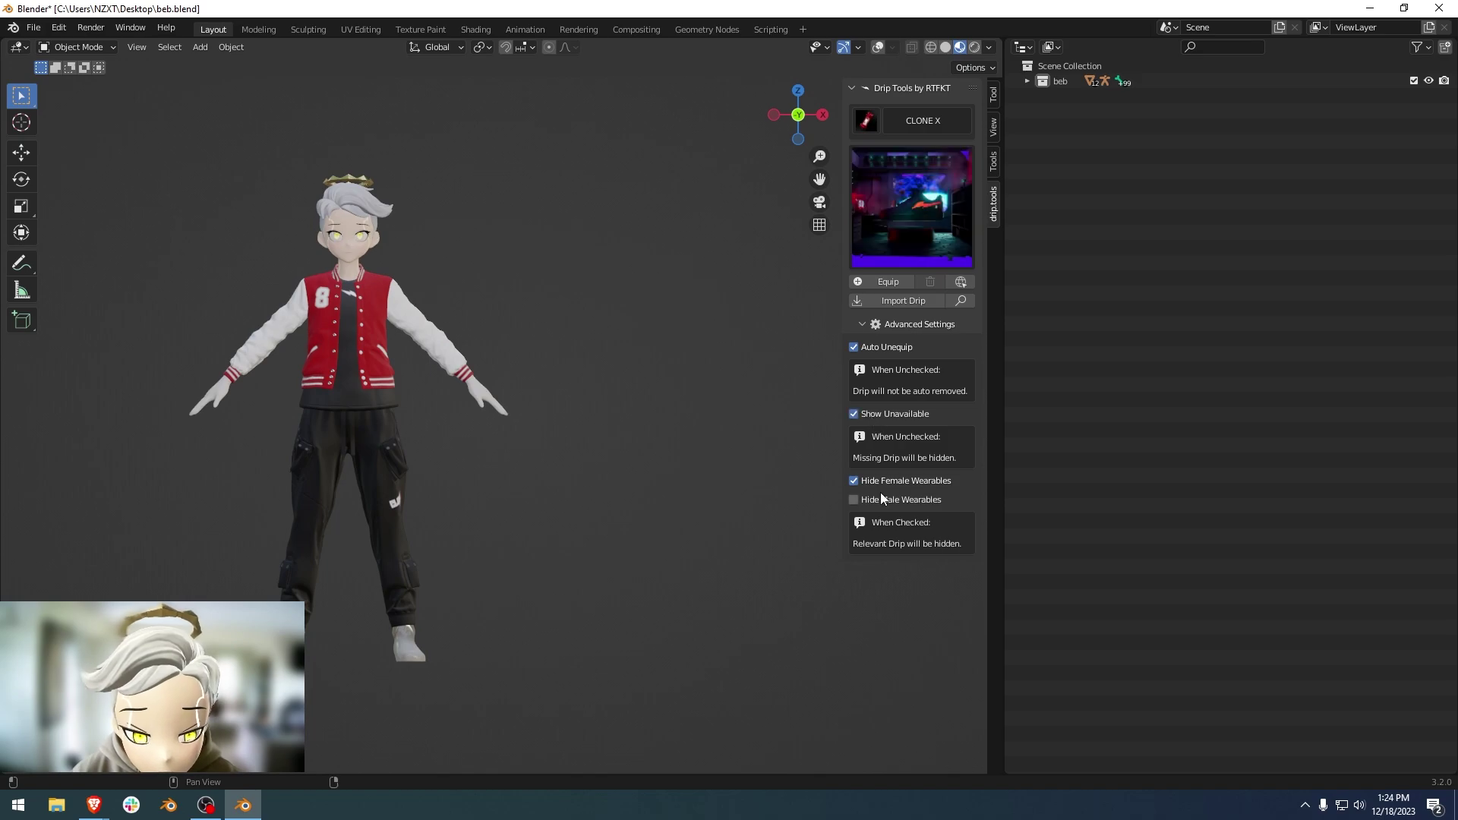
click(900, 481)
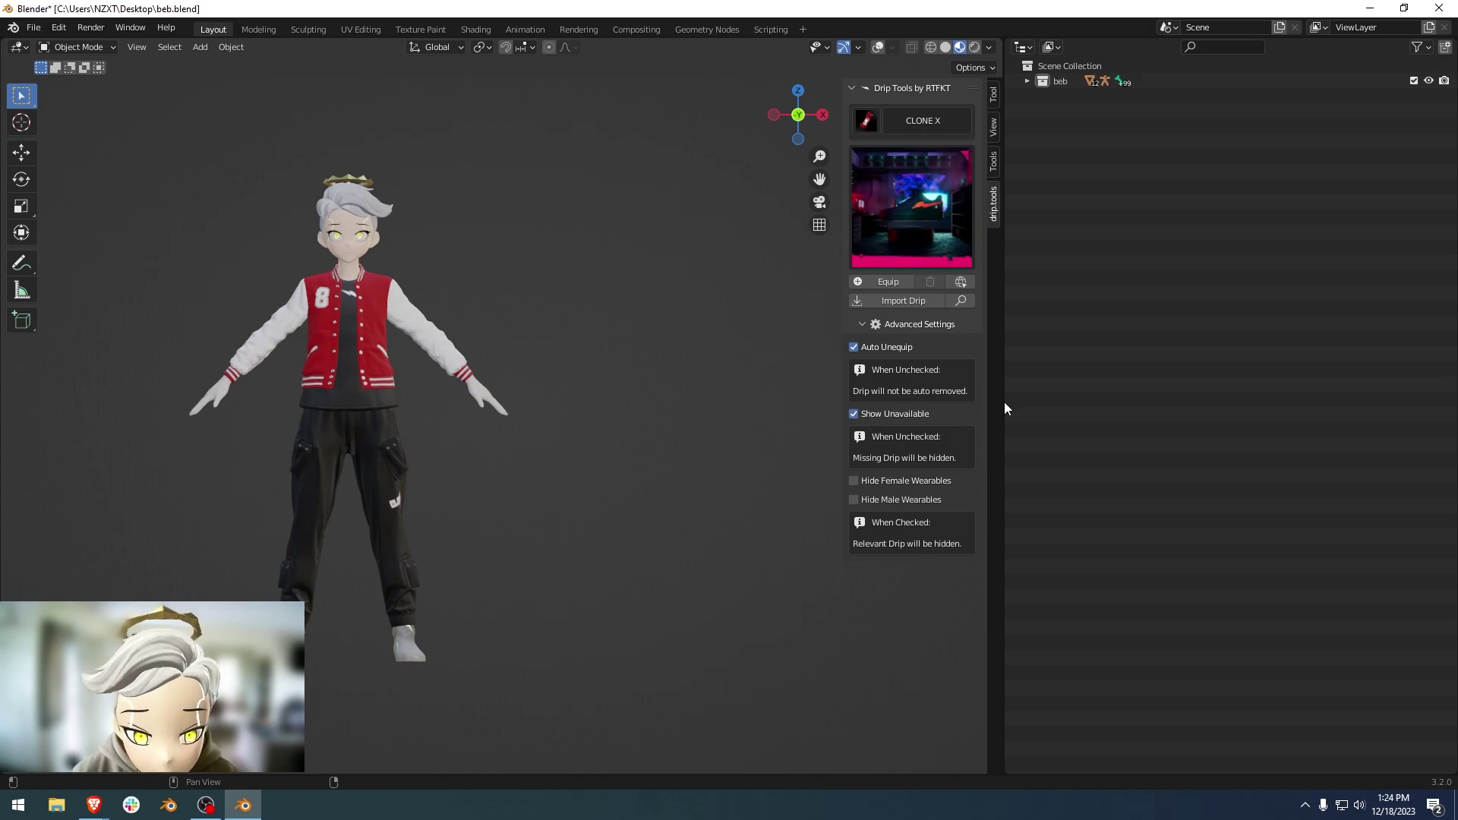
click(897, 324)
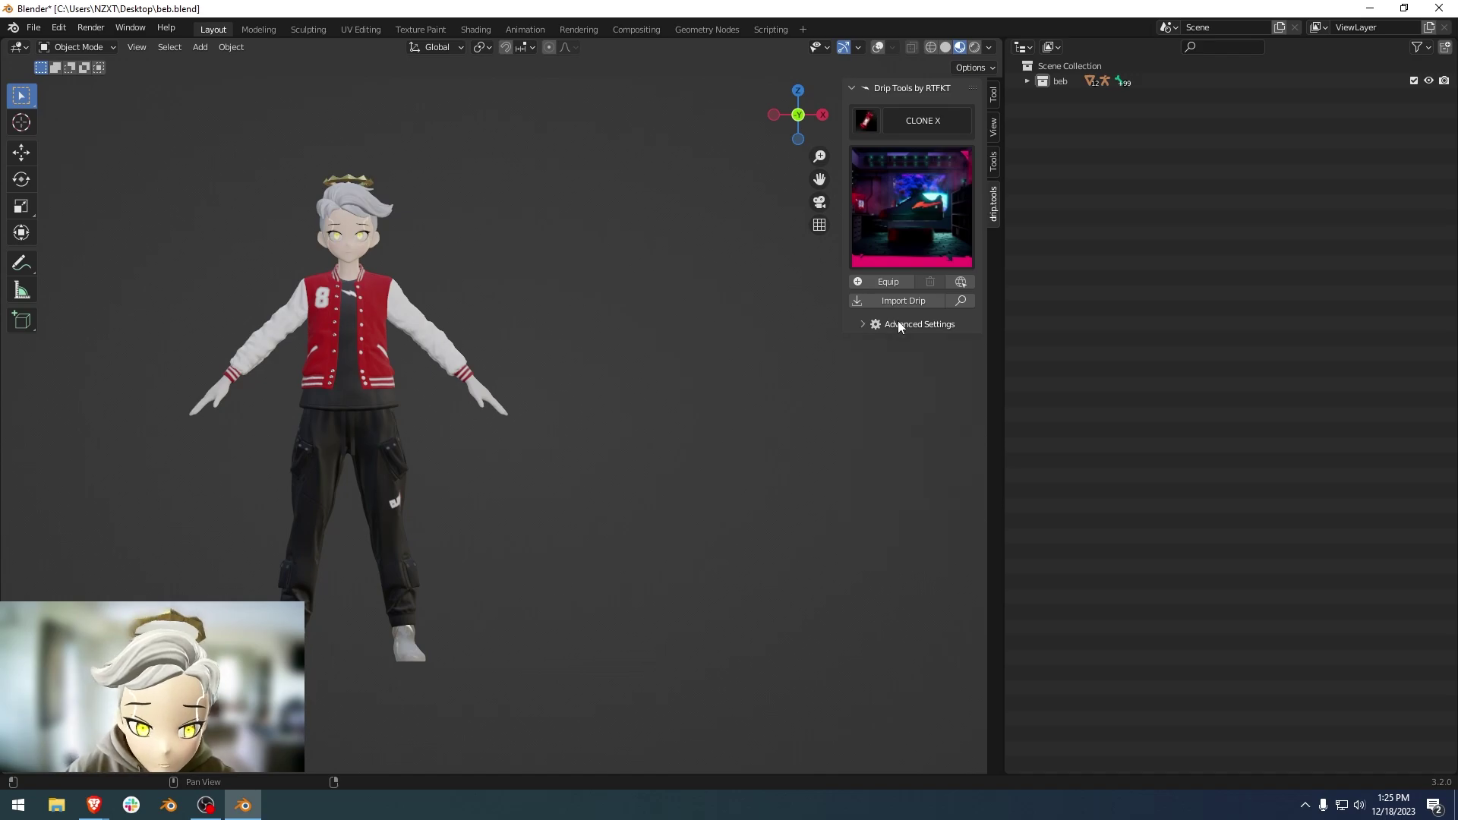
Step: In the wearable folder search, browse Downloads > RTFKT and peek into Socks
click(962, 300)
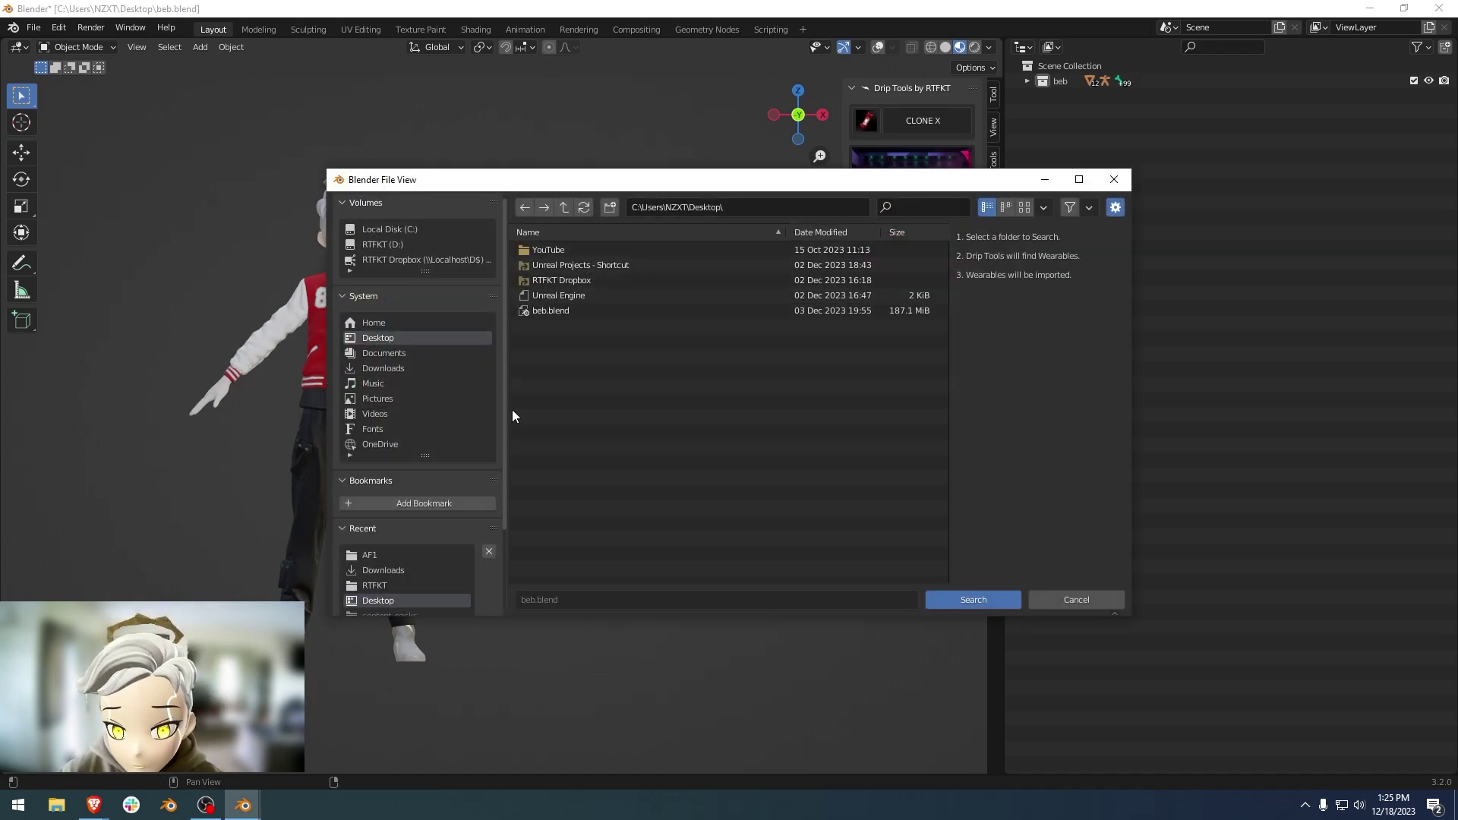
scroll(448, 399, down, 3)
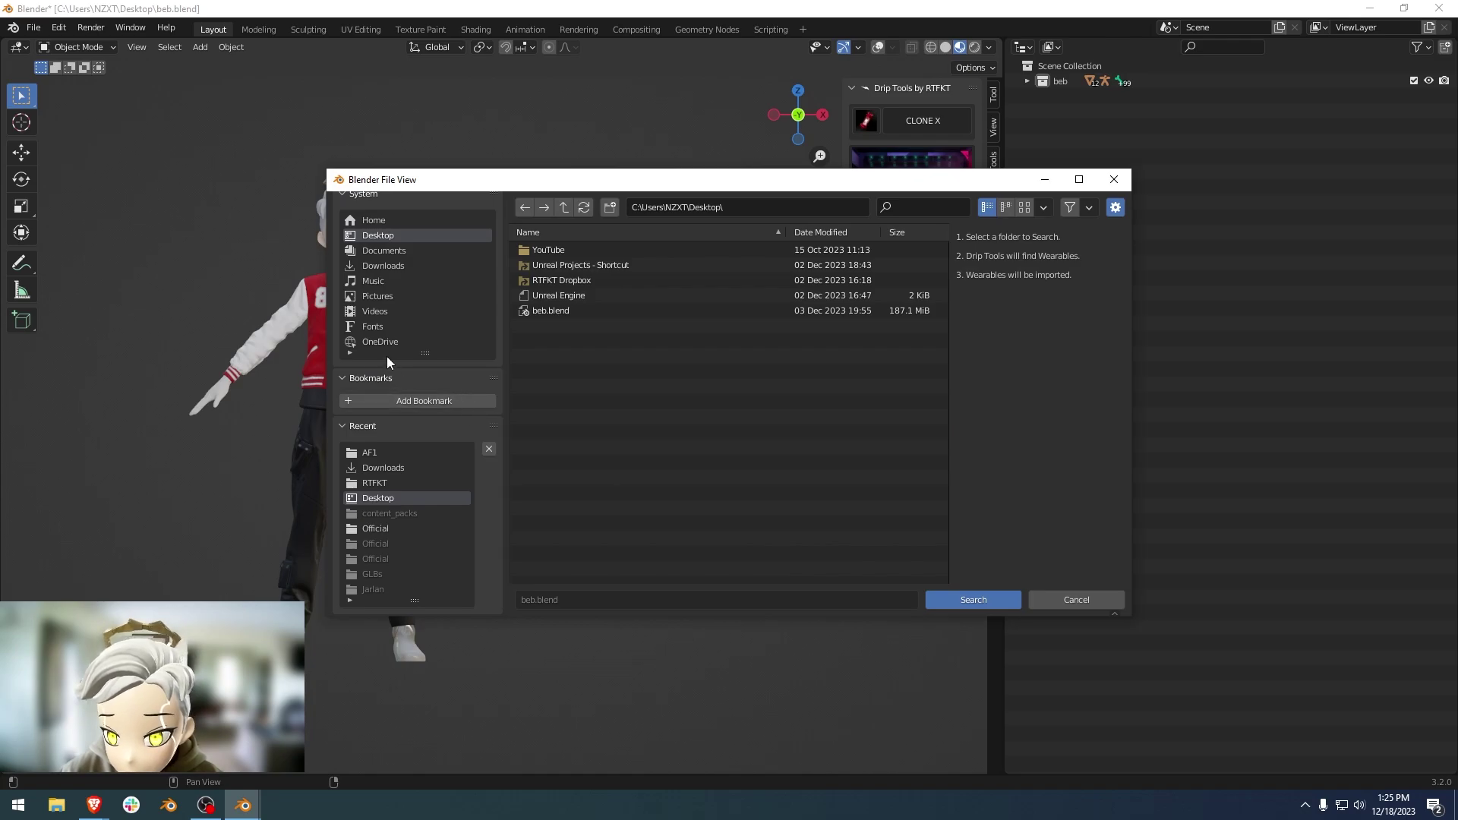
scroll(410, 486, up, 2)
click(383, 327)
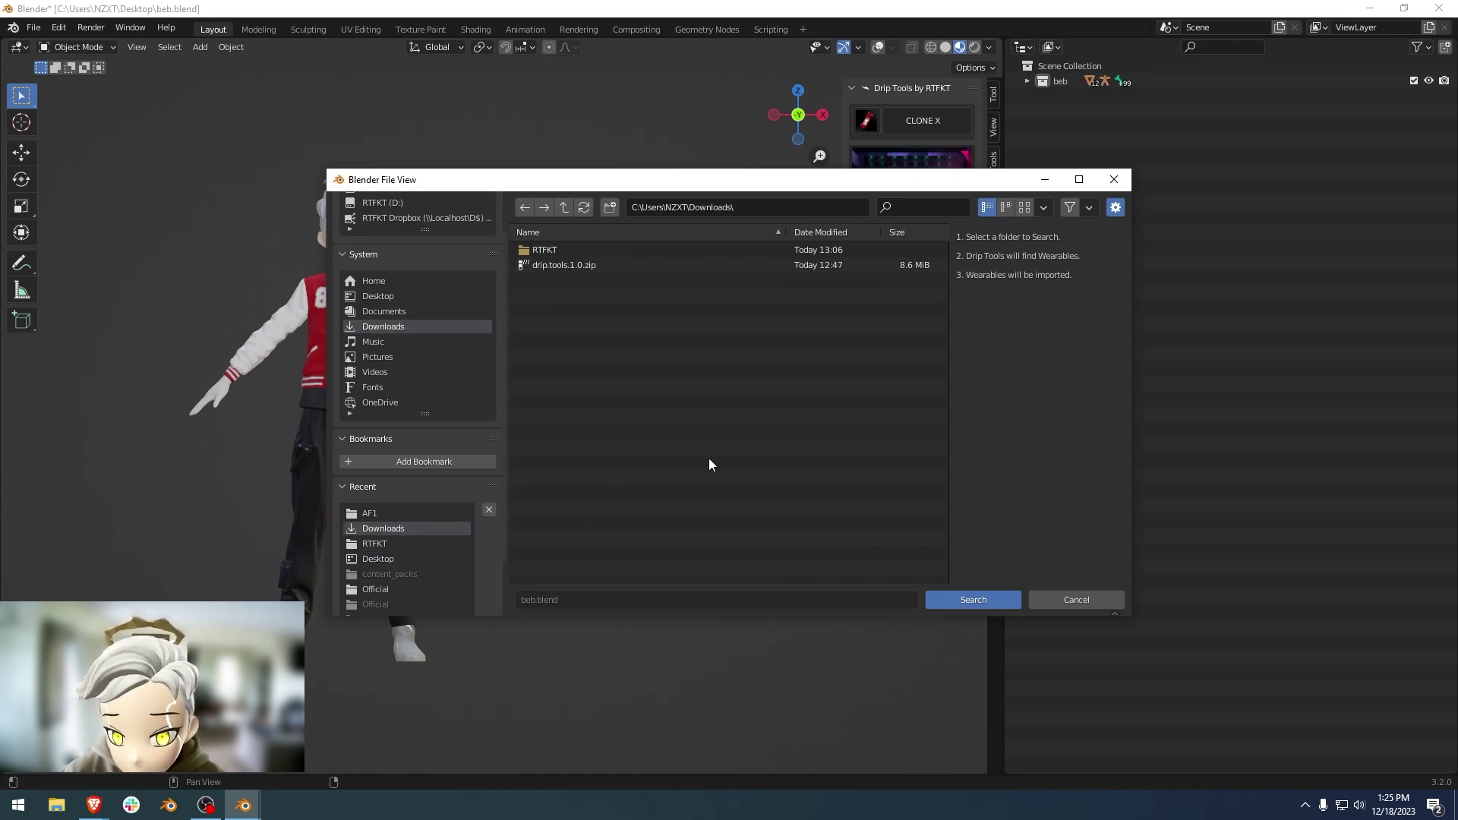
click(596, 244)
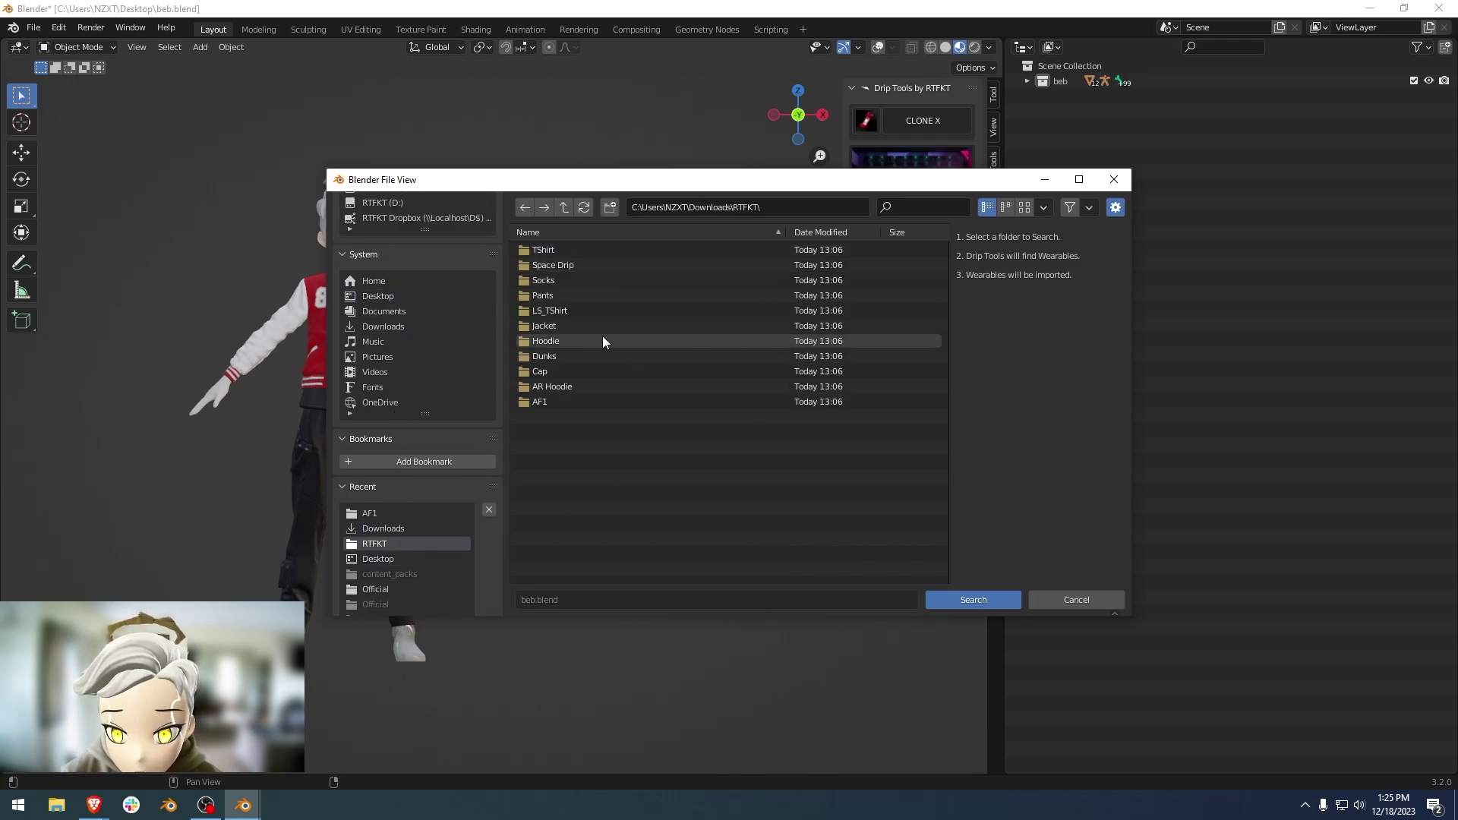
click(571, 280)
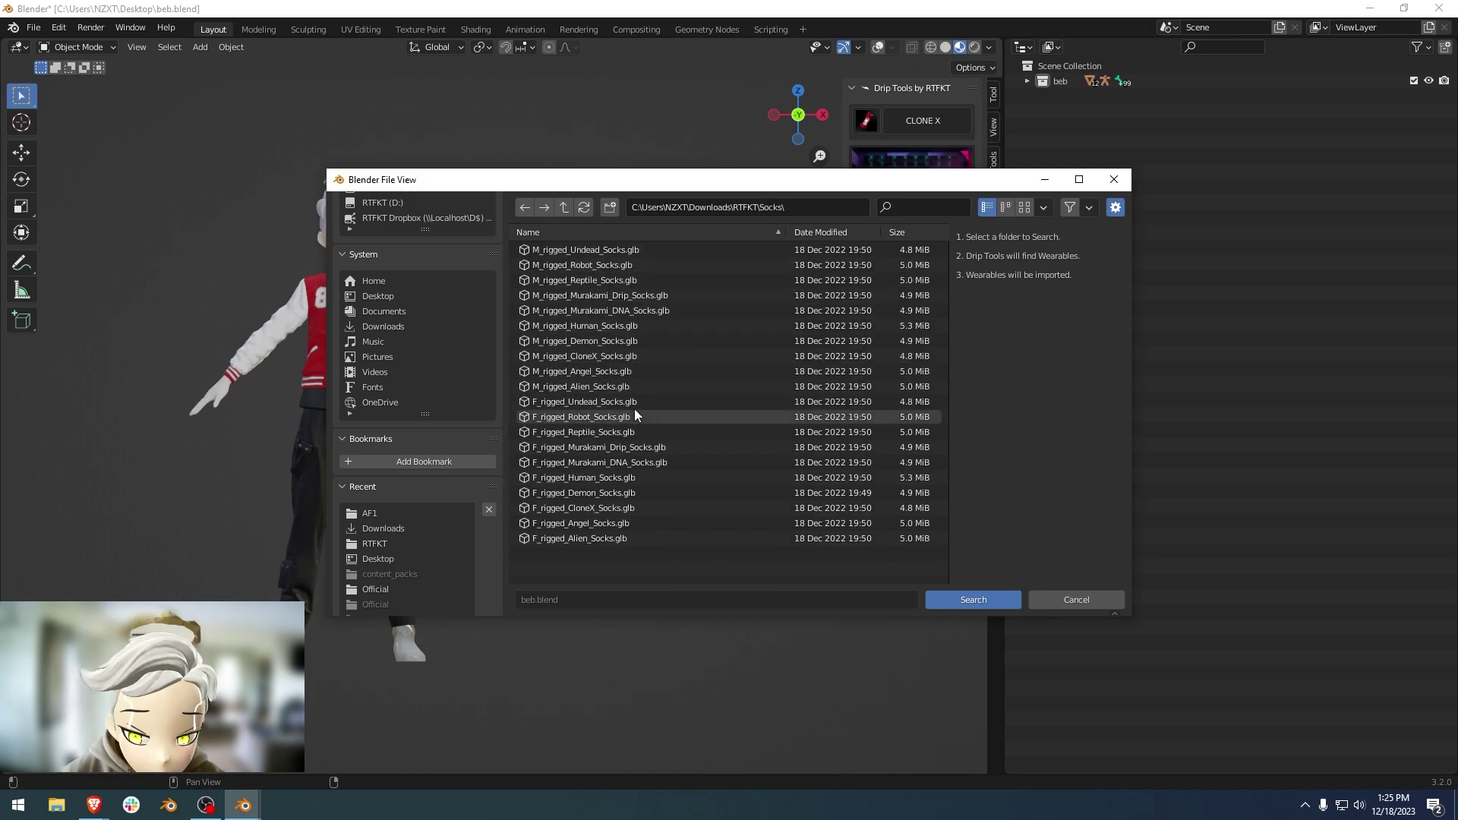
click(564, 207)
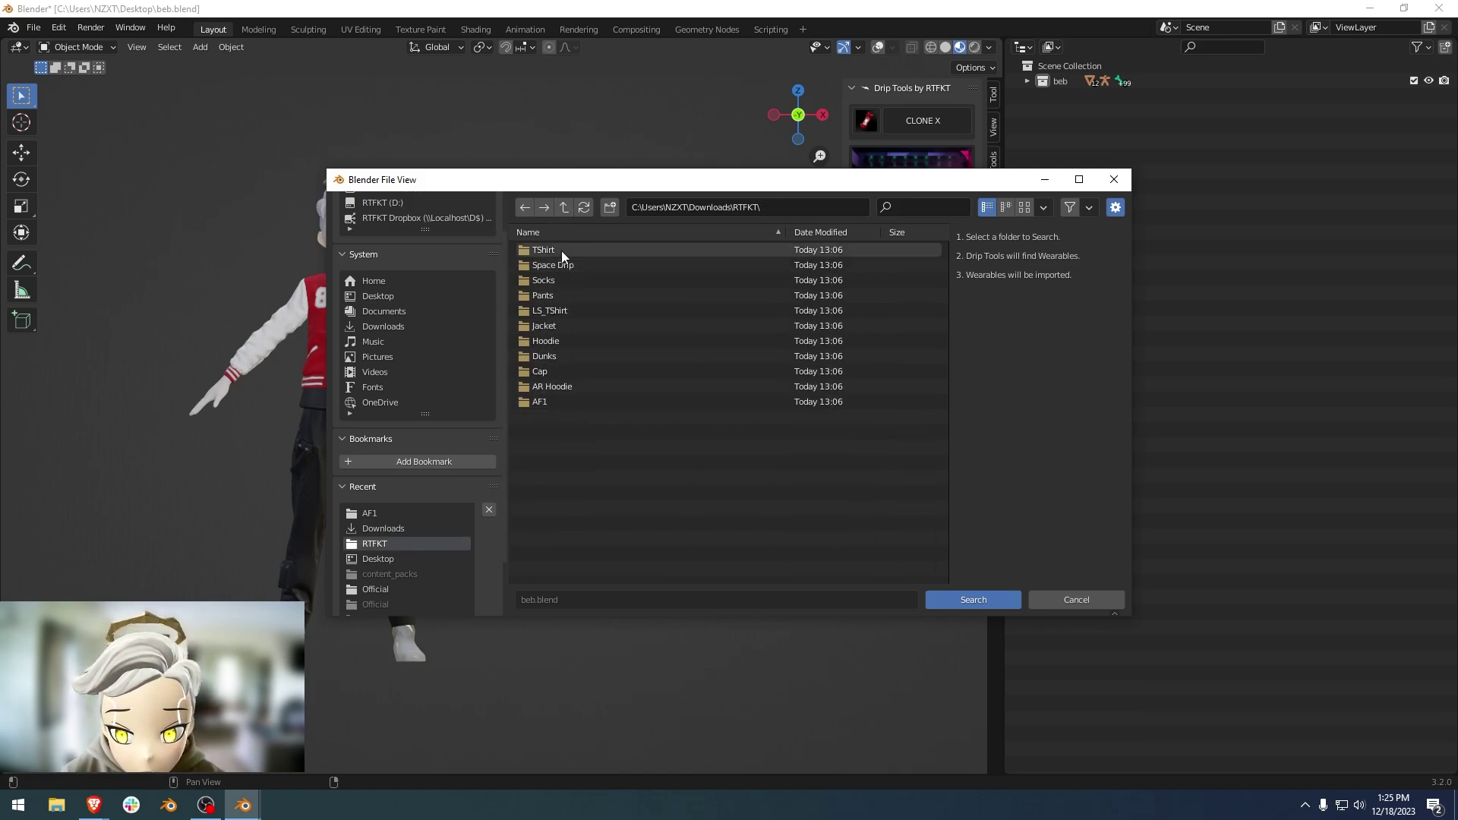
Step: Look into the AF1 folder, then run the search on Downloads\RTFKT
click(557, 403)
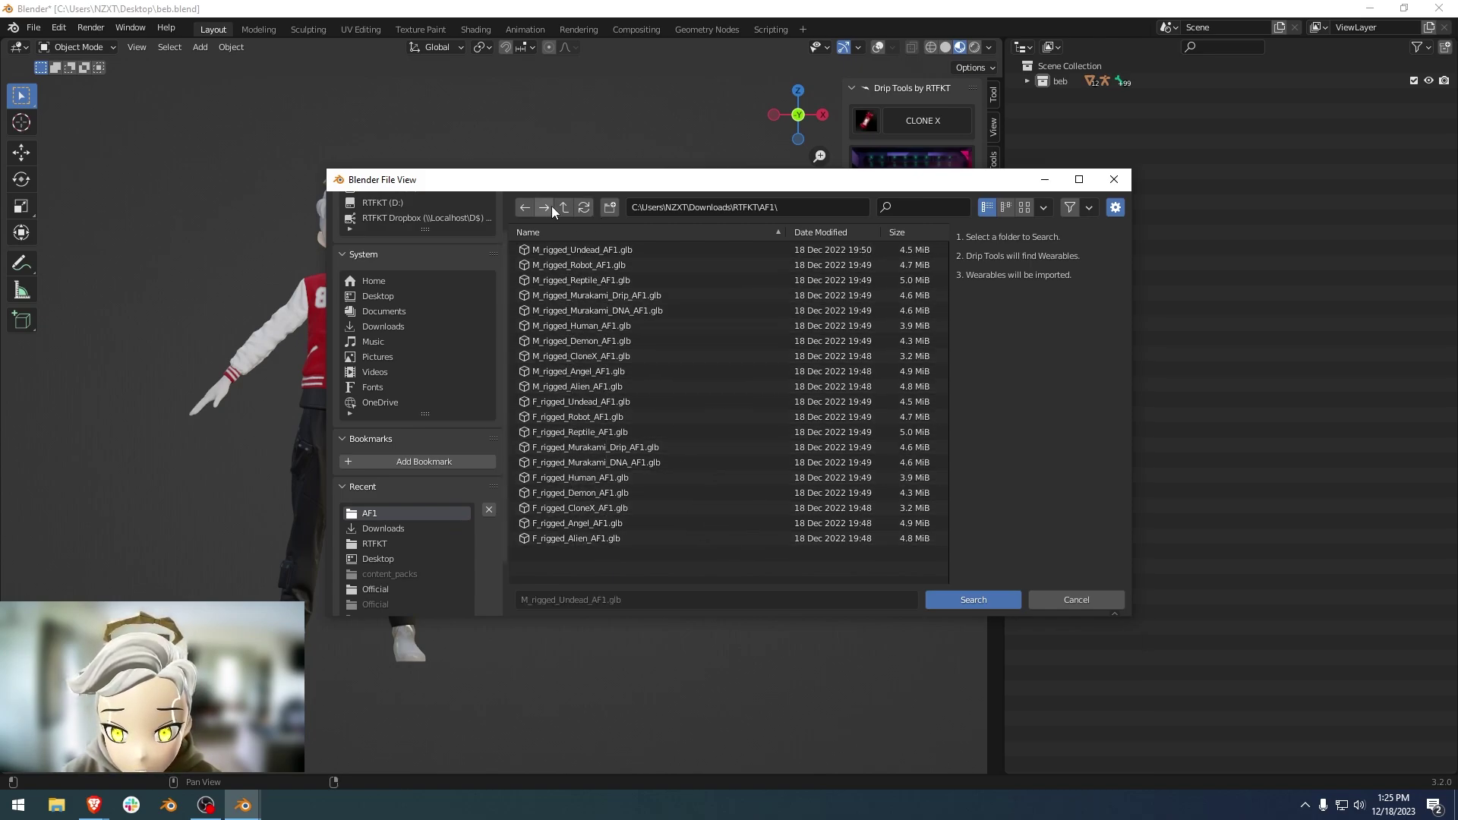
click(564, 208)
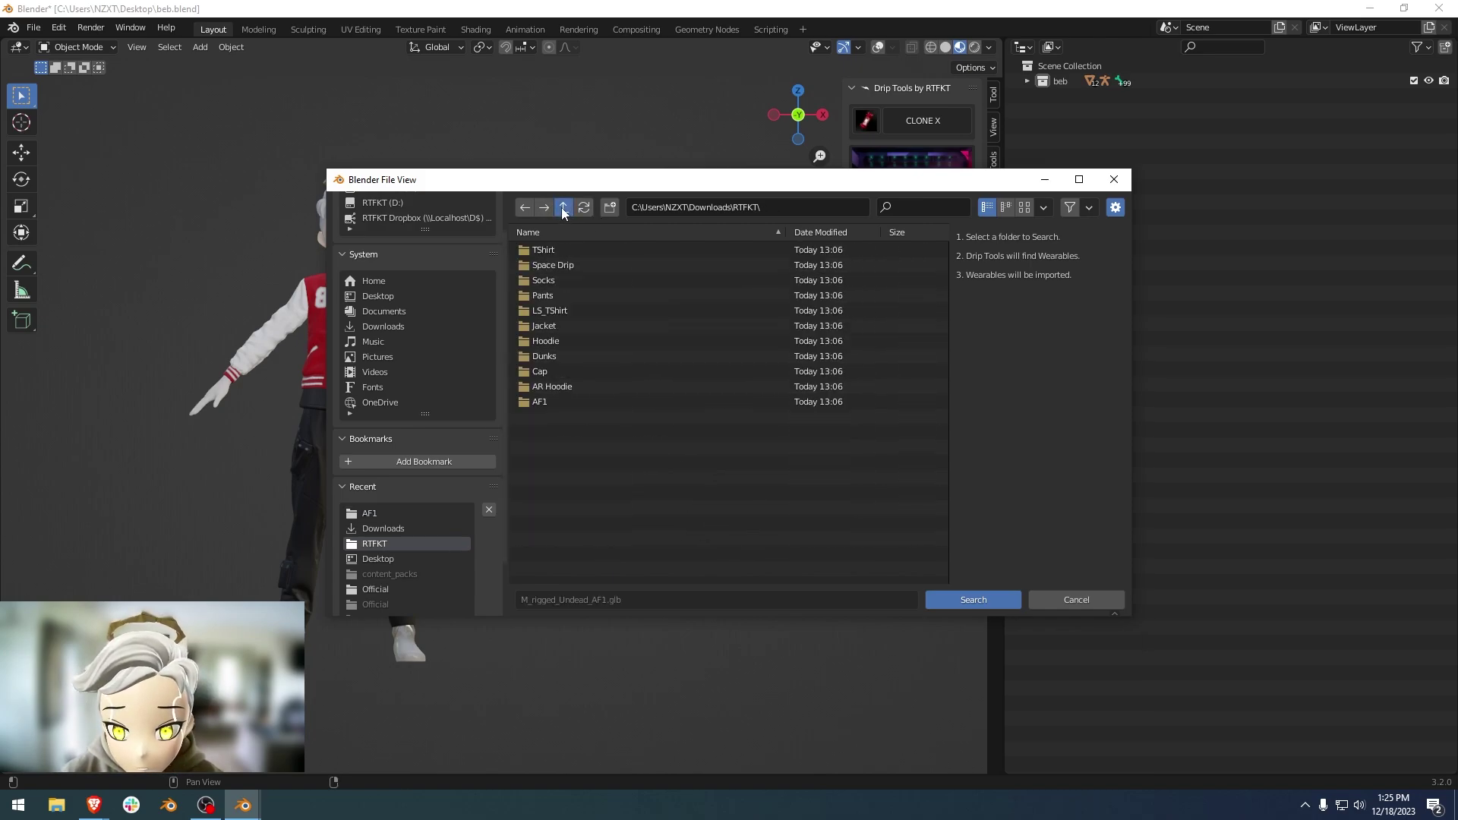
click(564, 207)
click(653, 250)
click(973, 599)
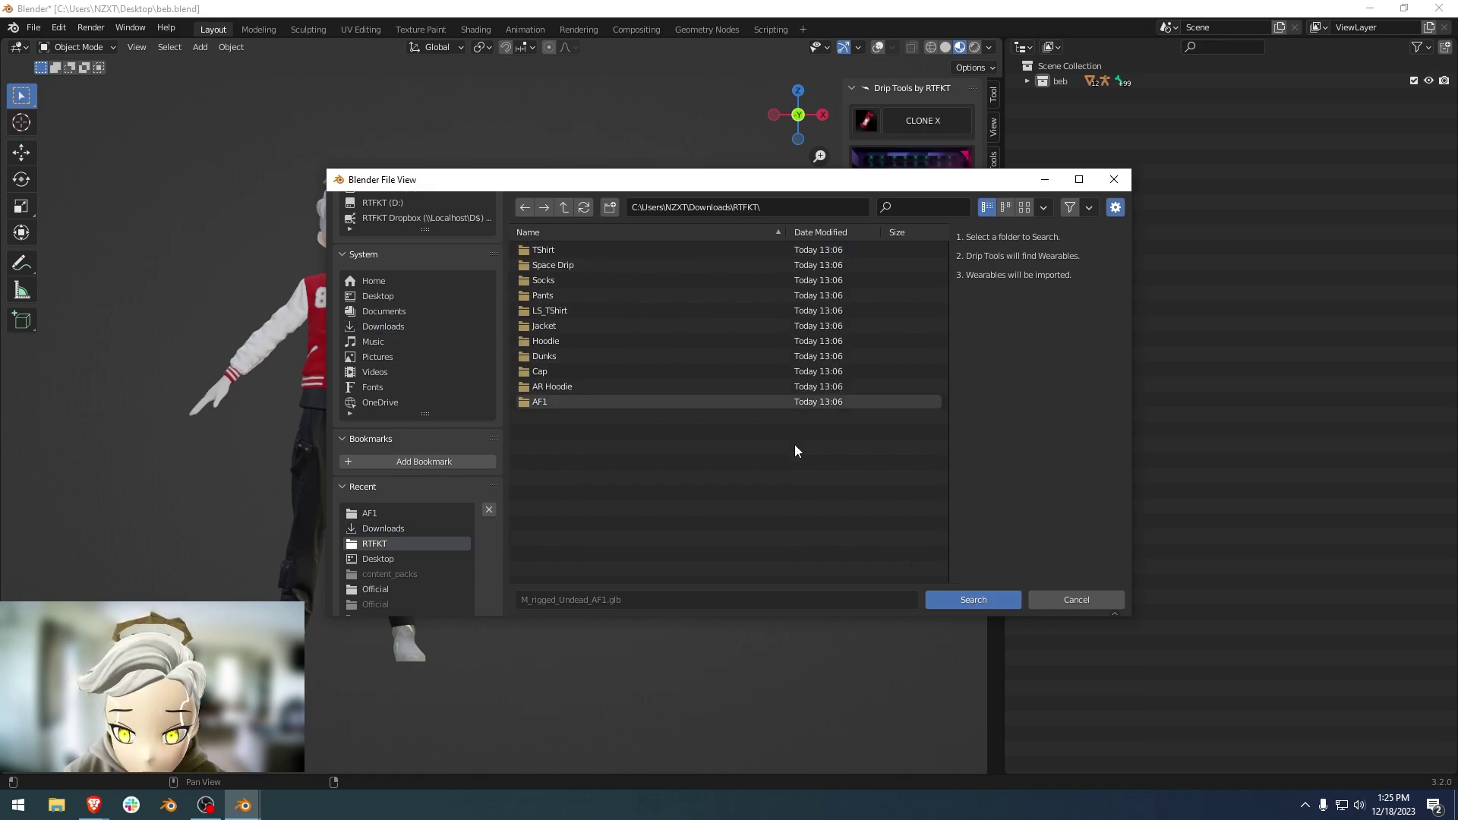
click(996, 604)
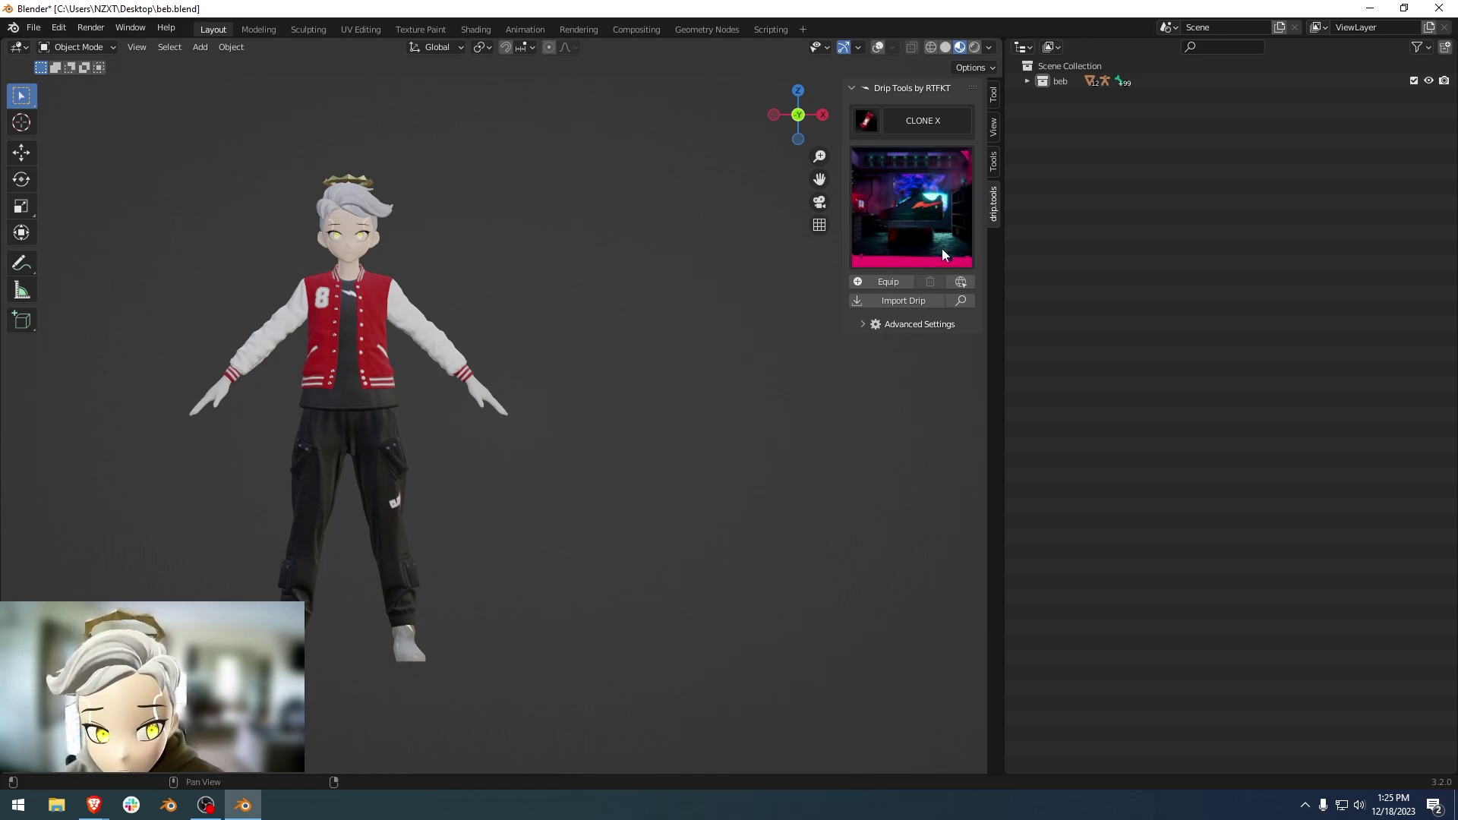
Step: Review the imported wearables and Advanced Settings, then choose the purple-bar CLONE X sneaker
click(931, 212)
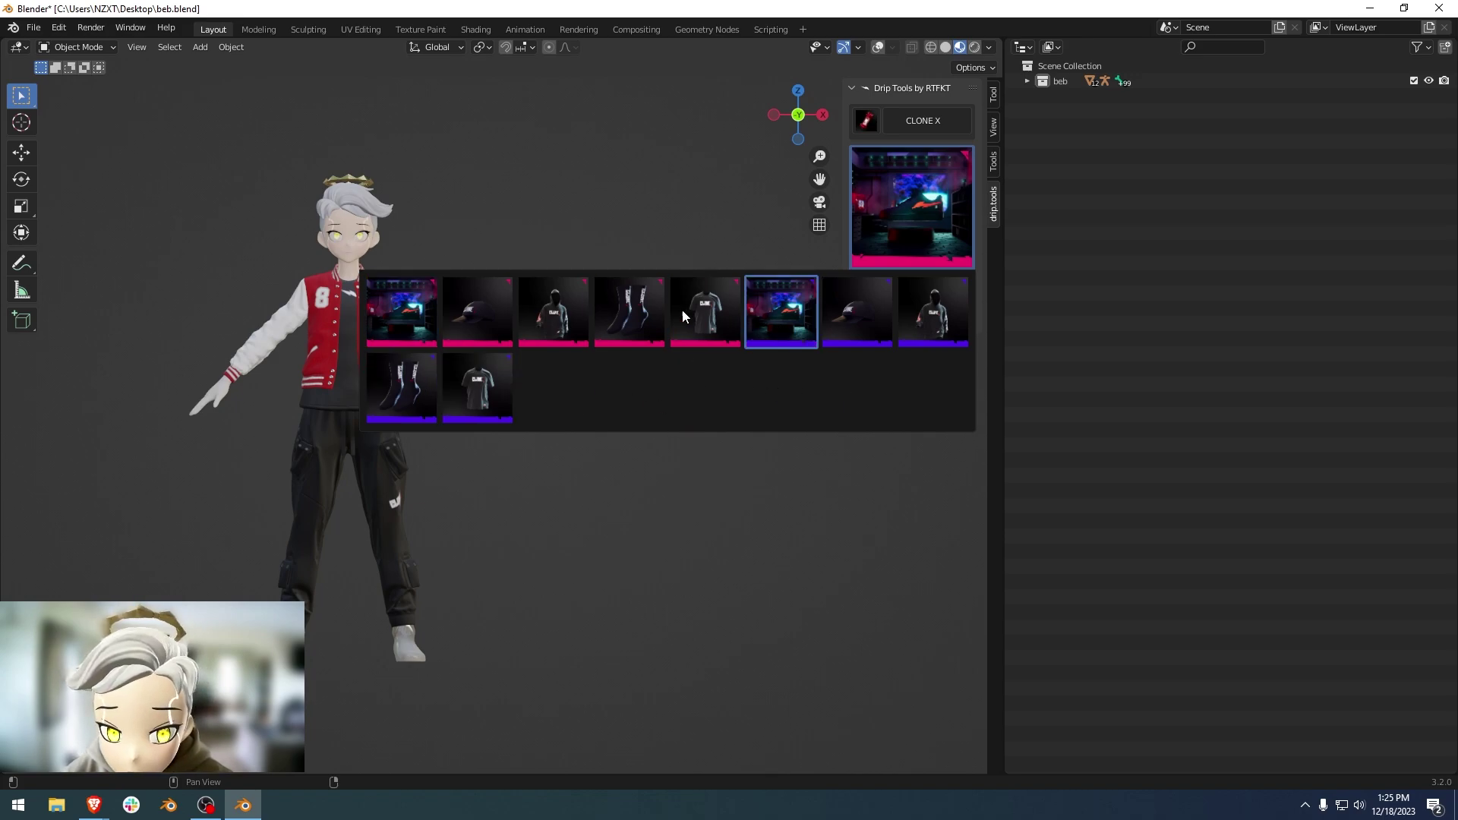
click(910, 217)
click(904, 324)
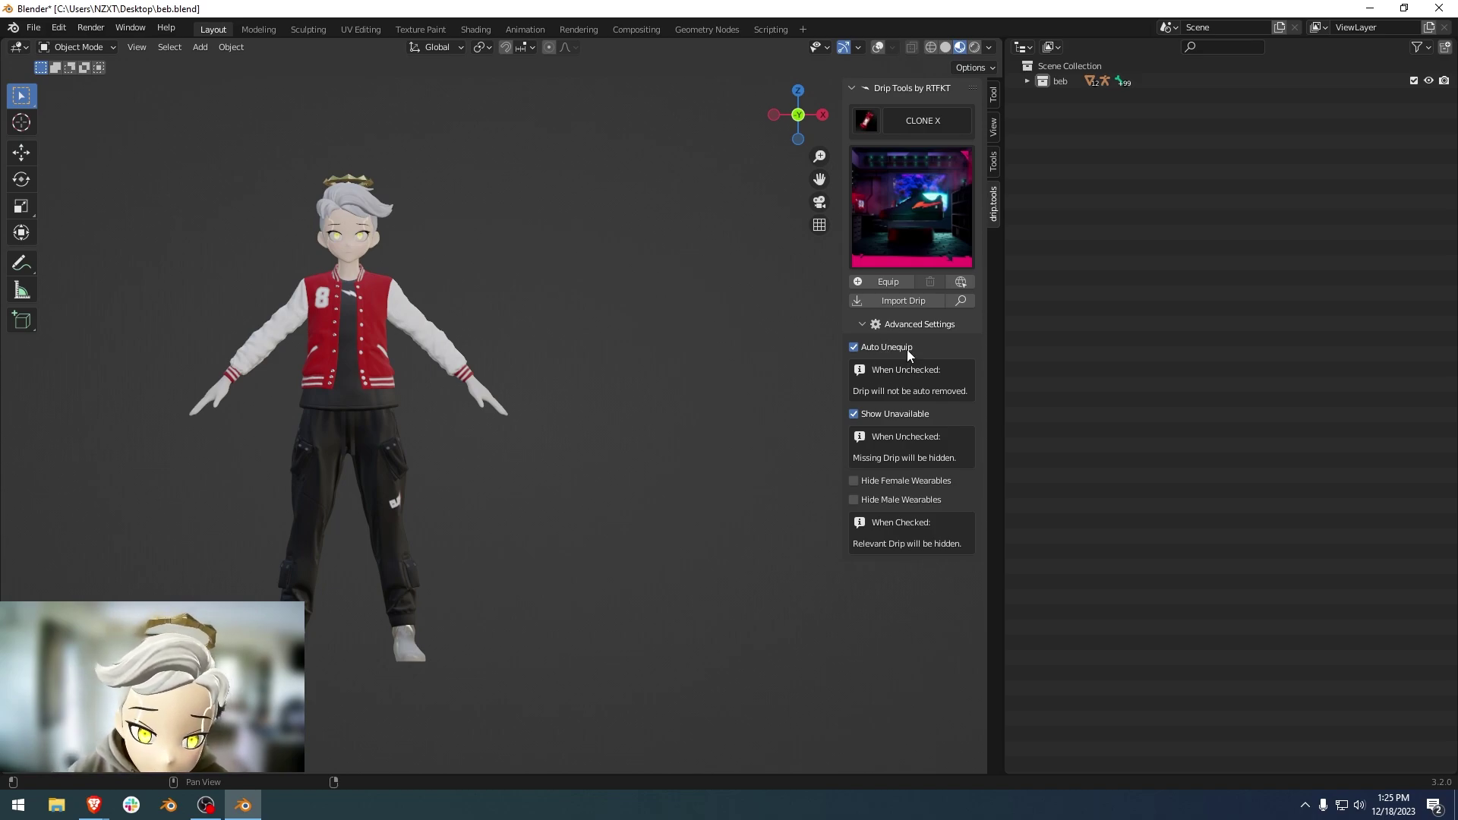
click(895, 322)
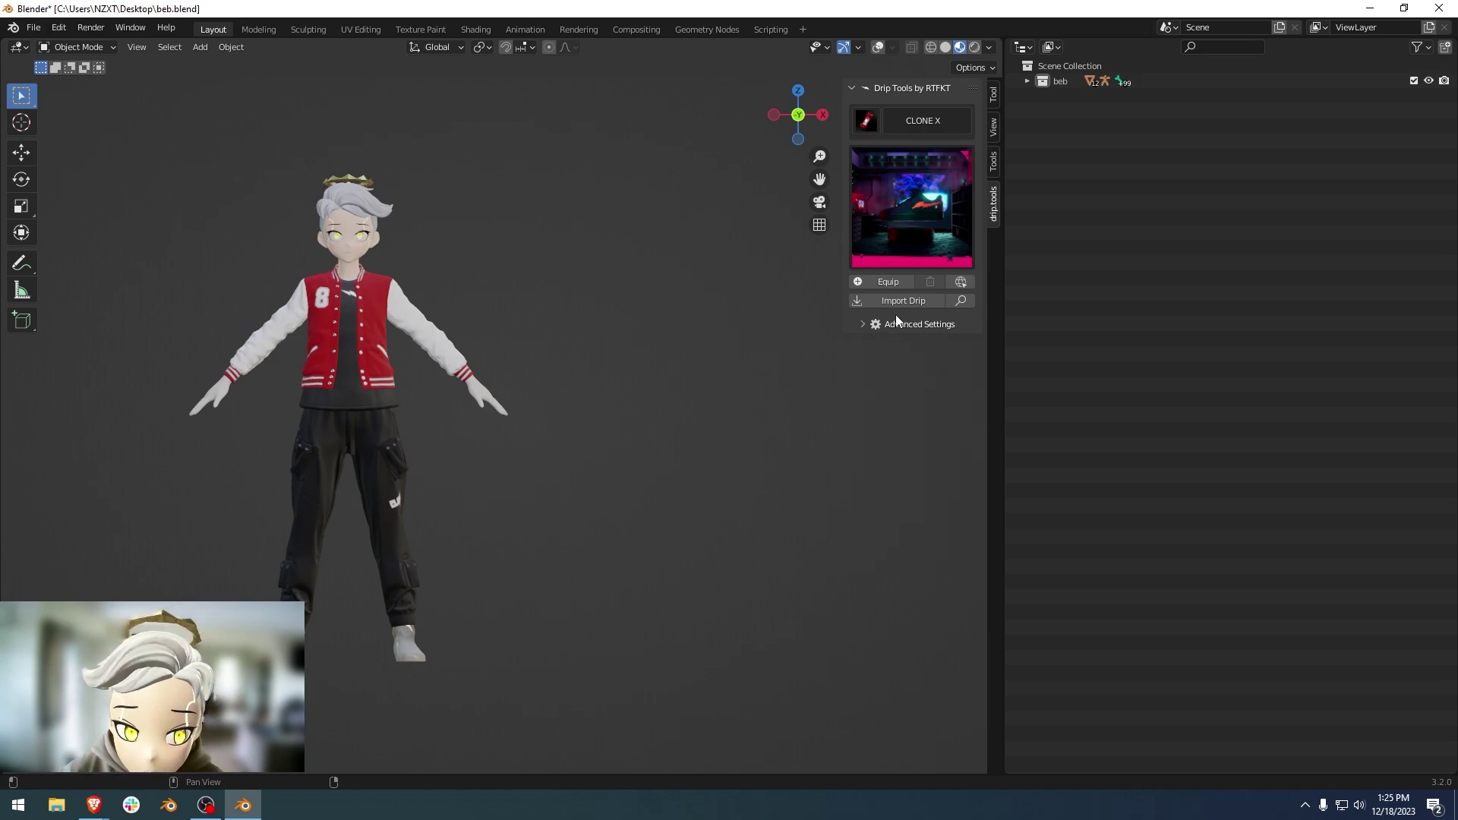
click(896, 226)
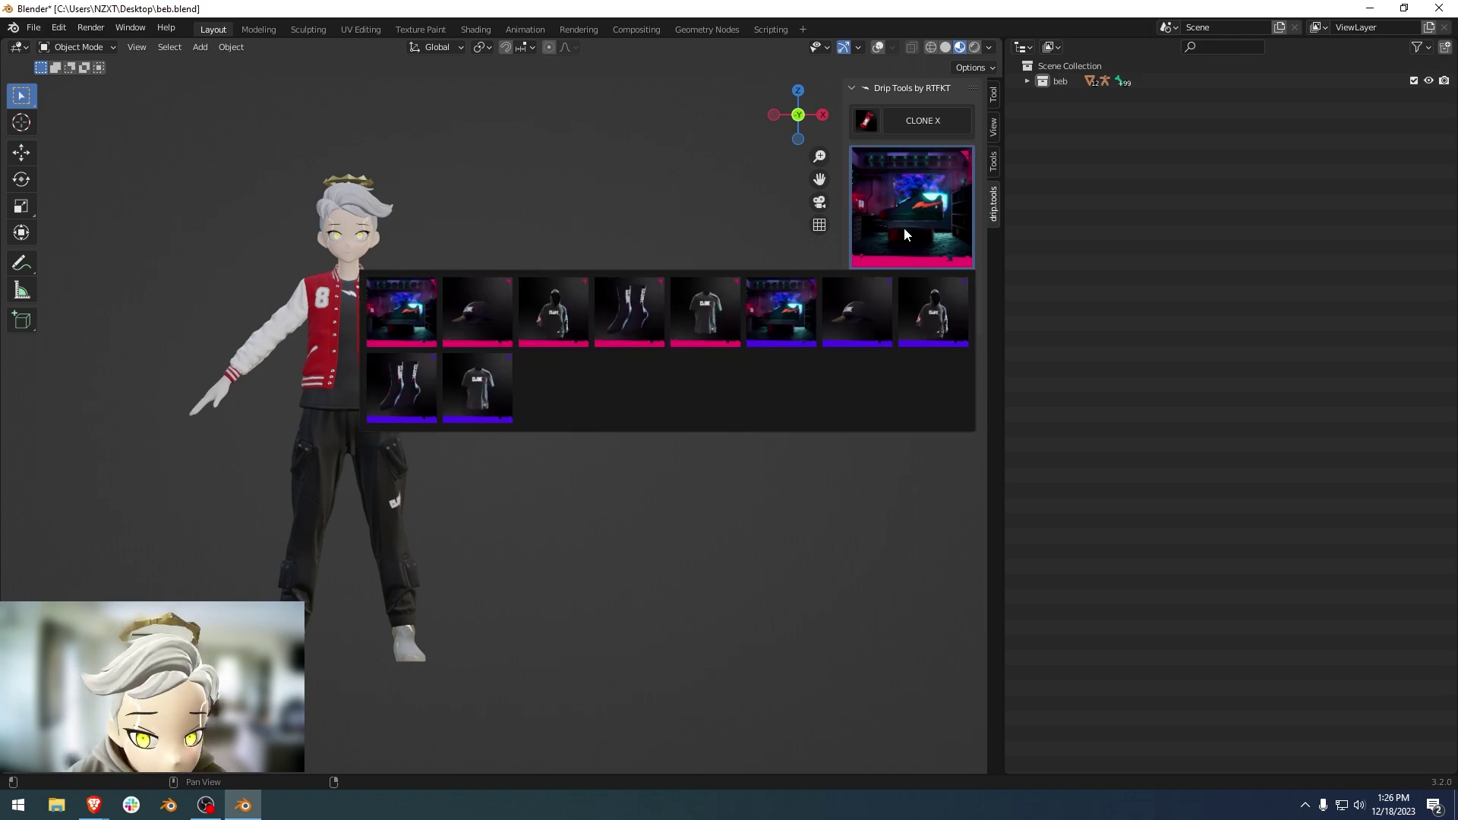
click(767, 320)
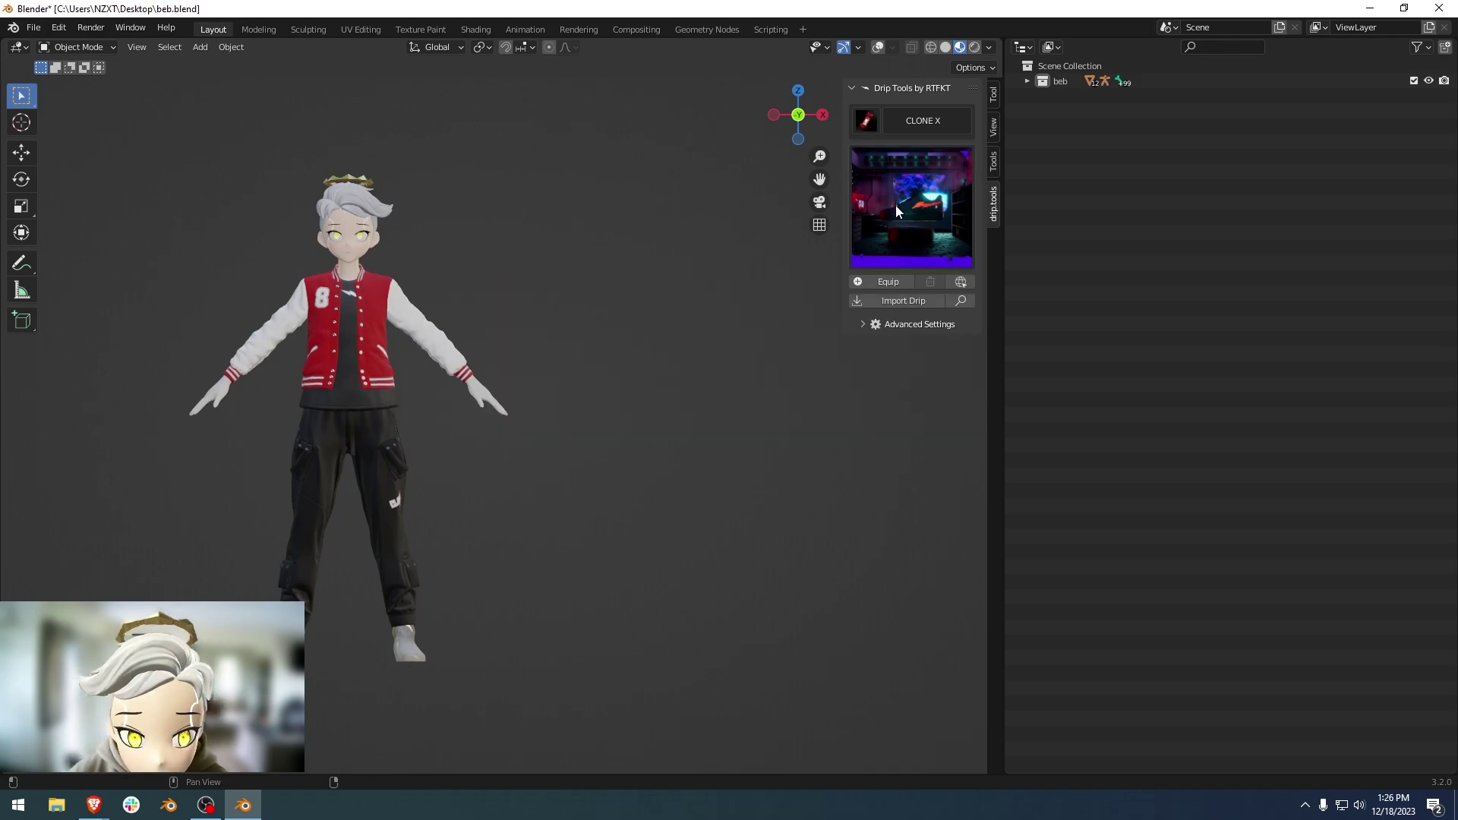
Step: Equip the CLONE X sneakers, then switch to the HUMAN pack and pick its sneaker
click(882, 278)
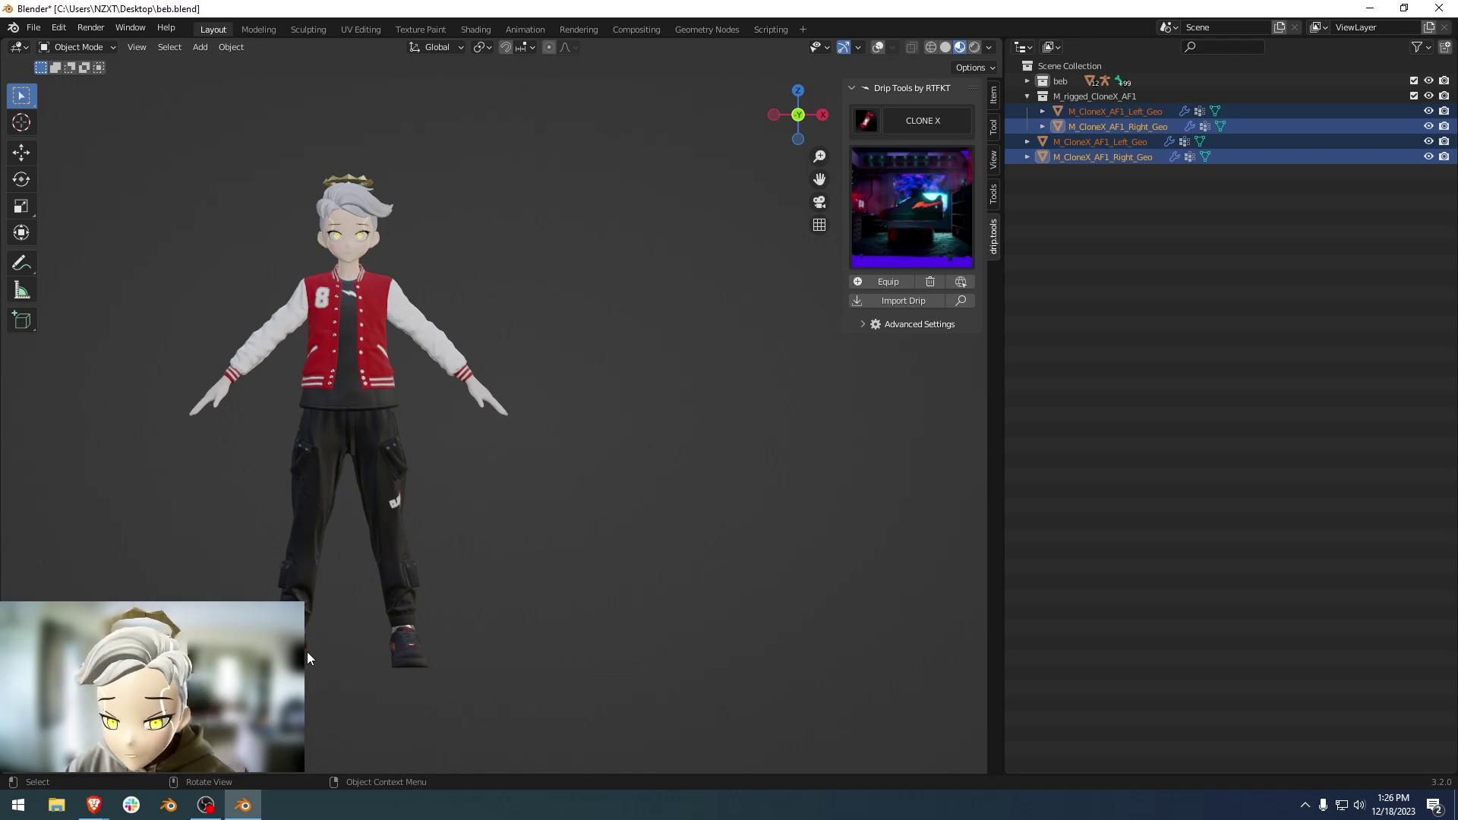
click(866, 120)
click(927, 164)
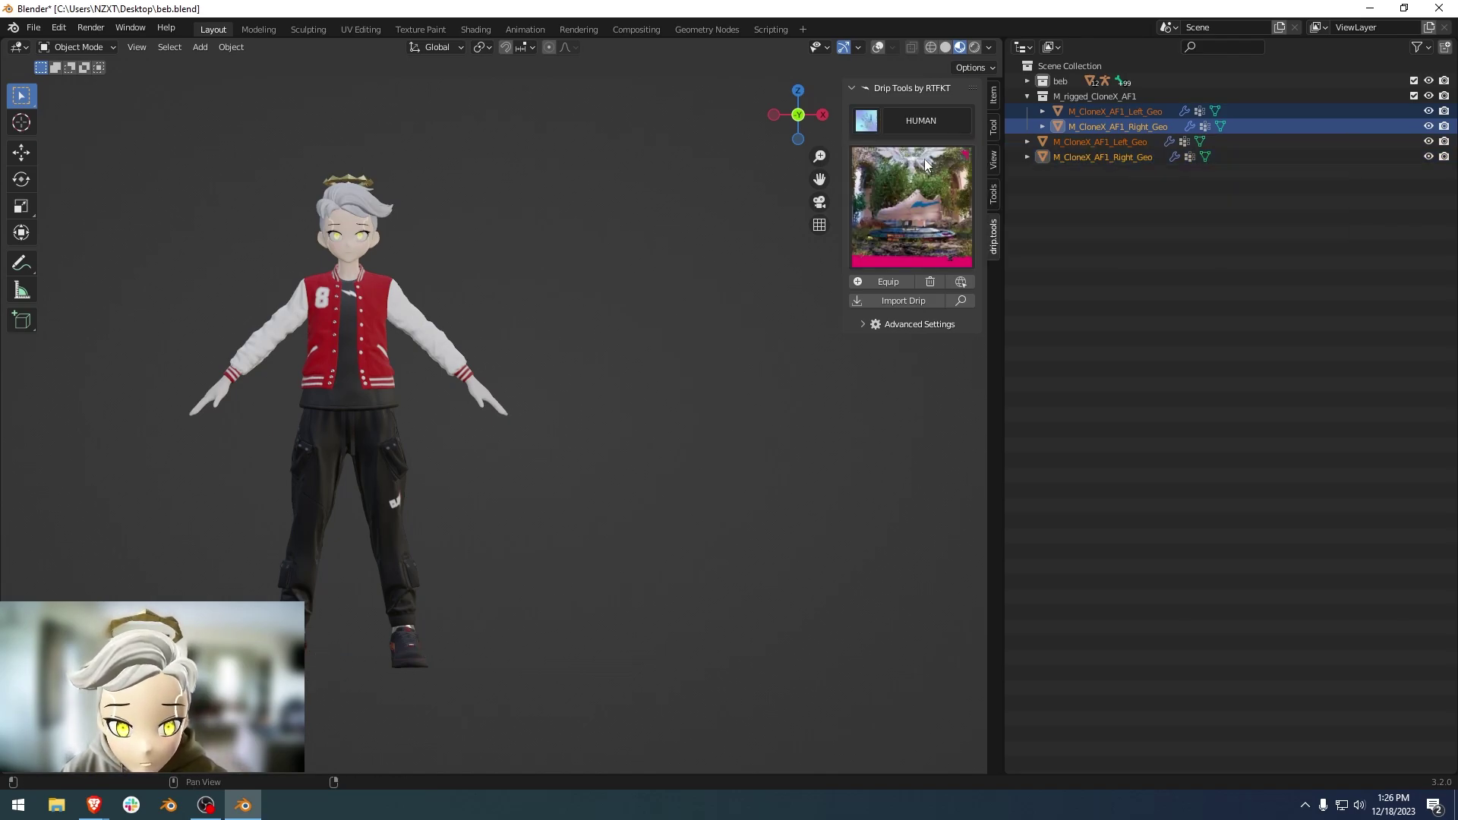
click(925, 163)
click(934, 311)
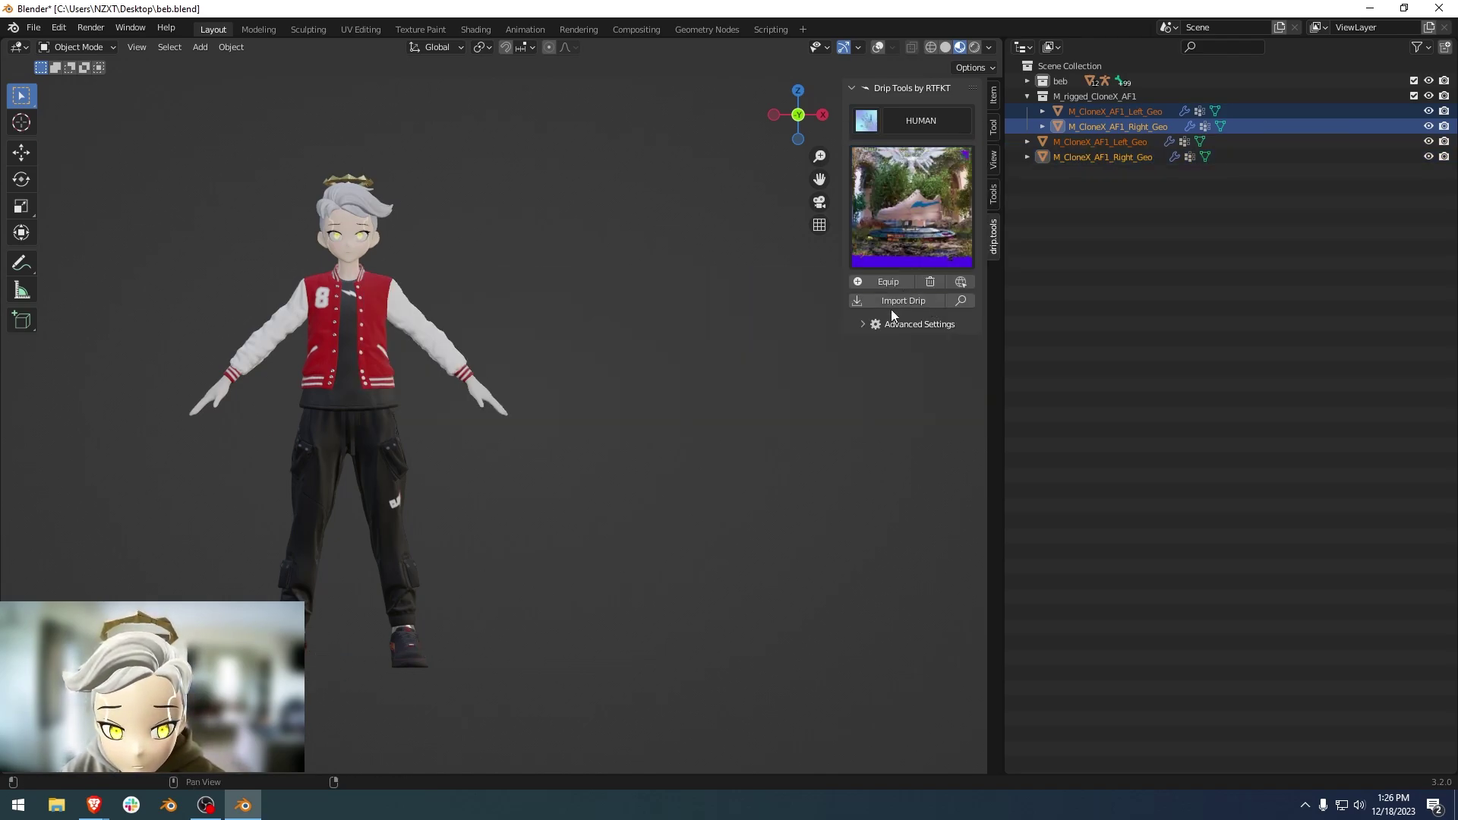
Step: Equip the white HUMAN AF1 sneakers and expand the beb collection in the Outliner
click(884, 325)
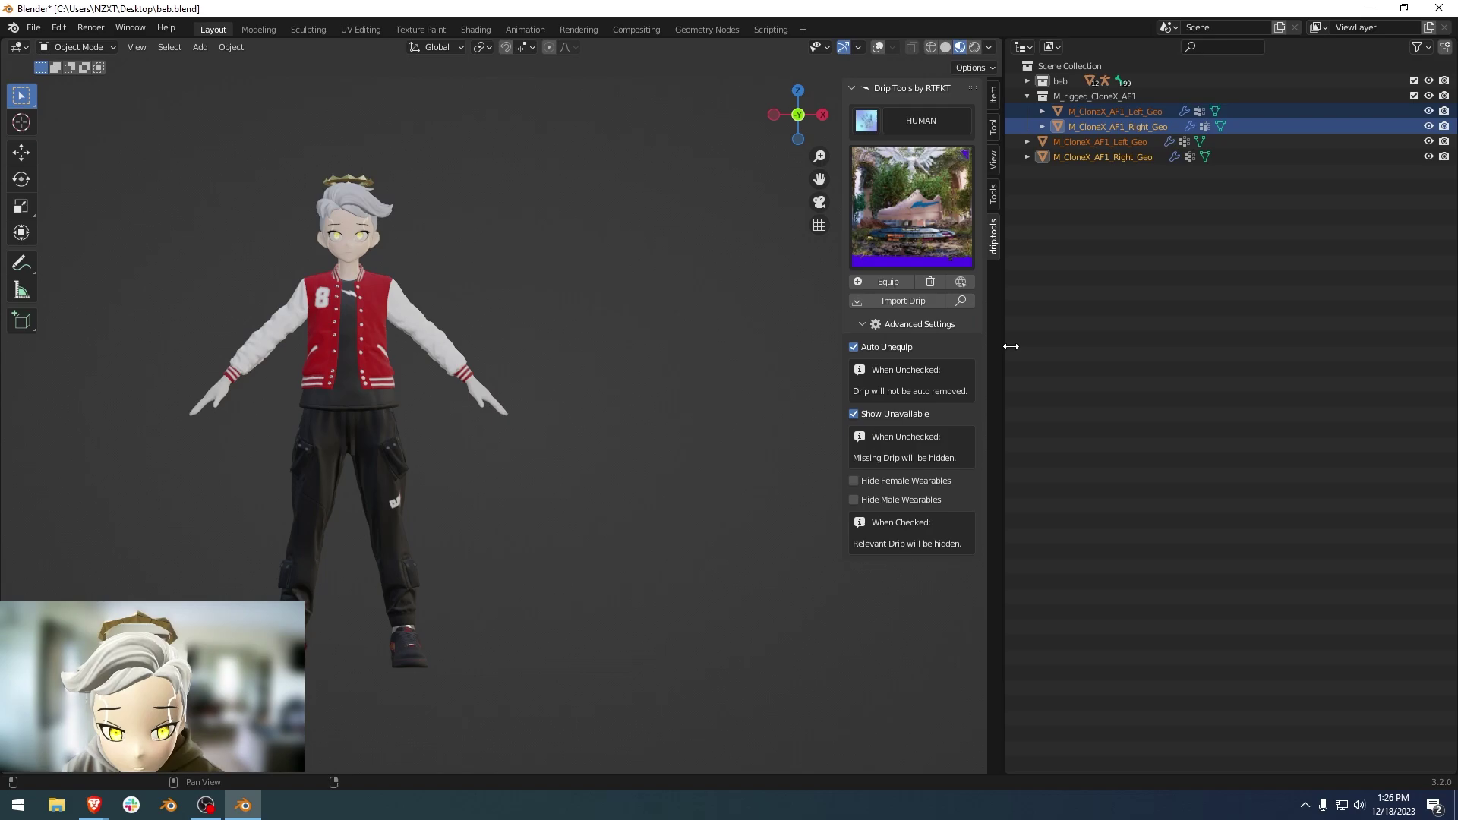
click(883, 326)
click(924, 206)
click(483, 293)
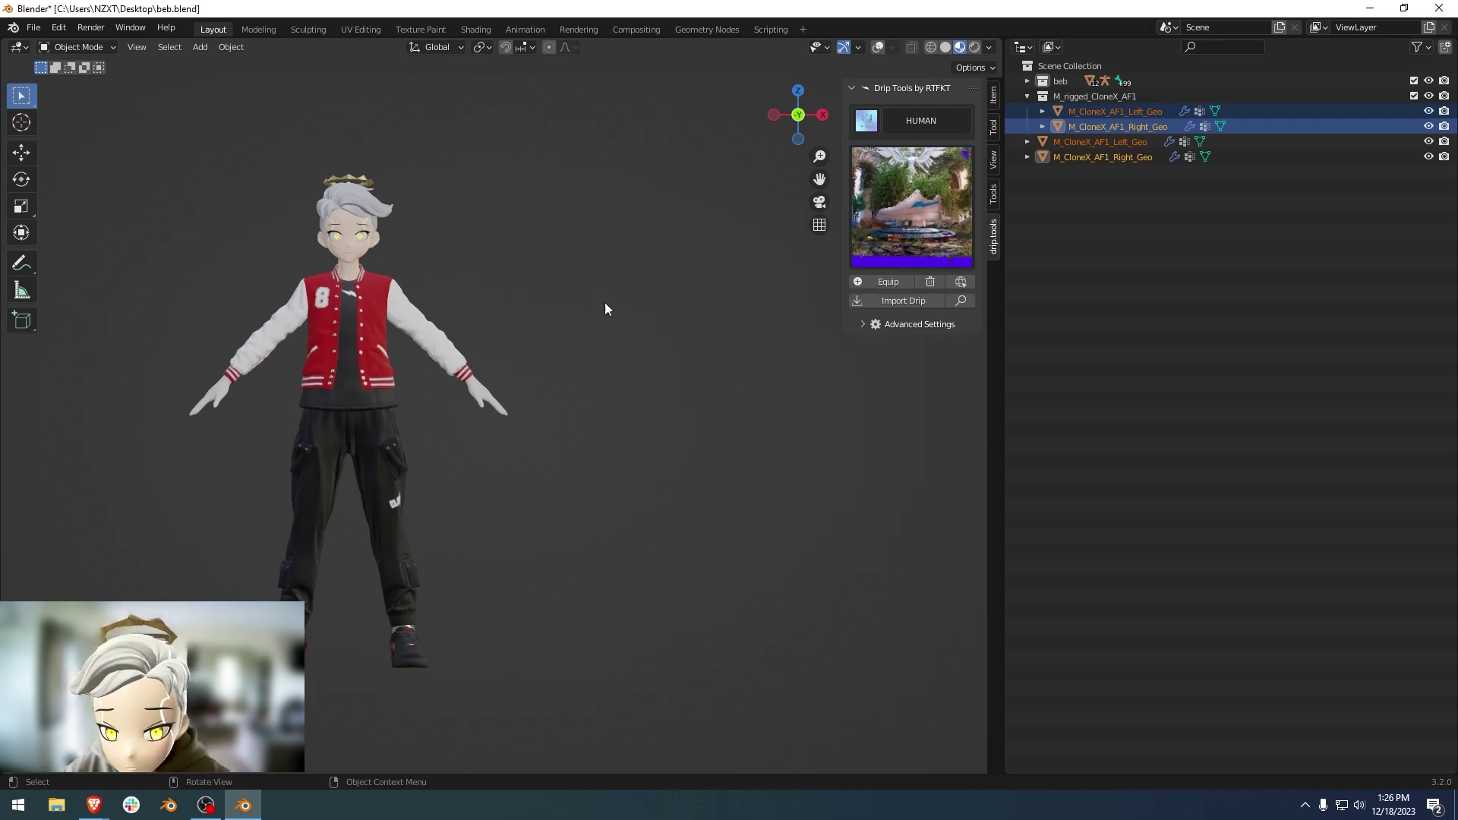
click(894, 283)
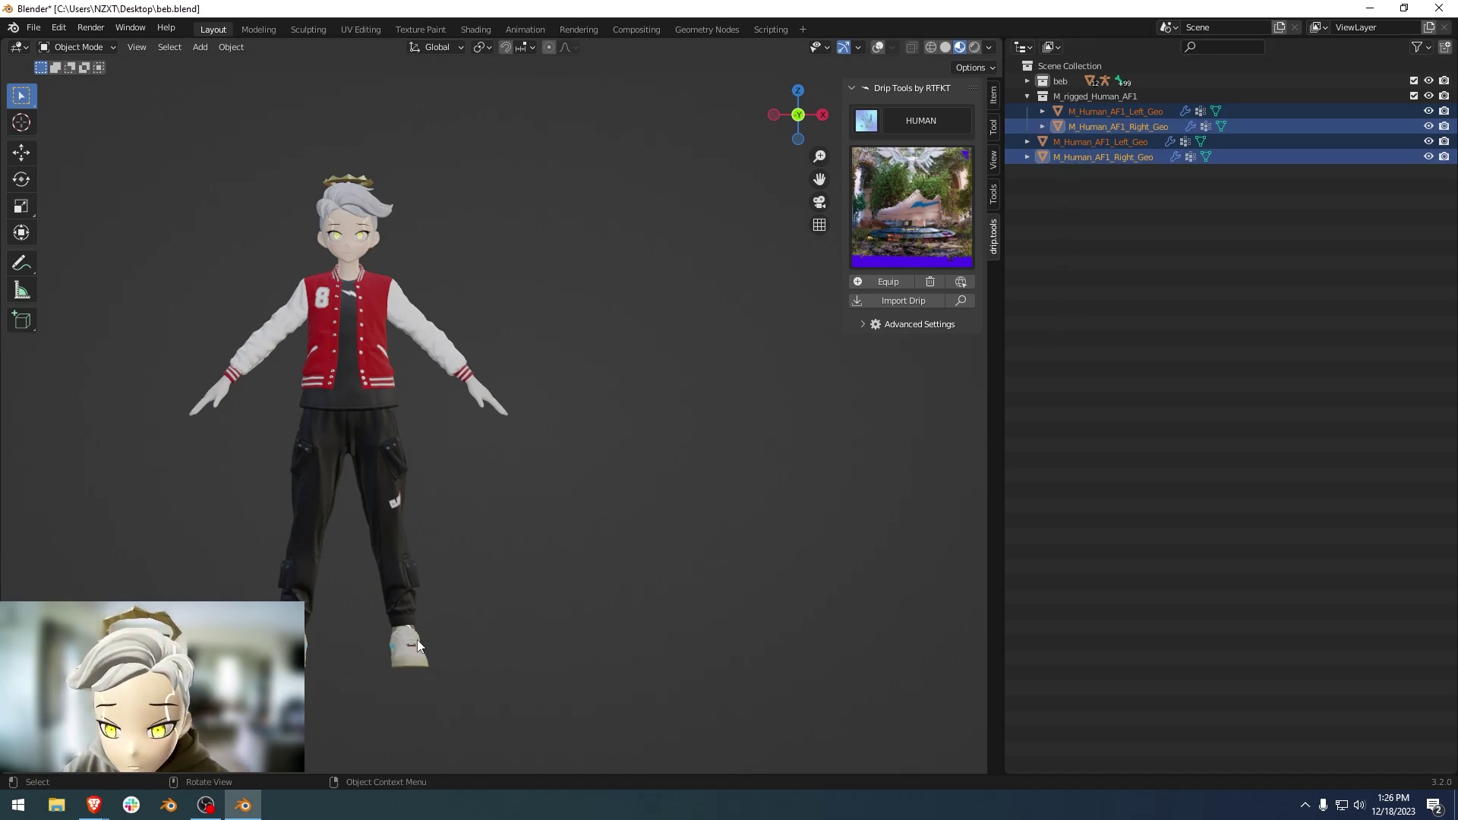
click(1027, 80)
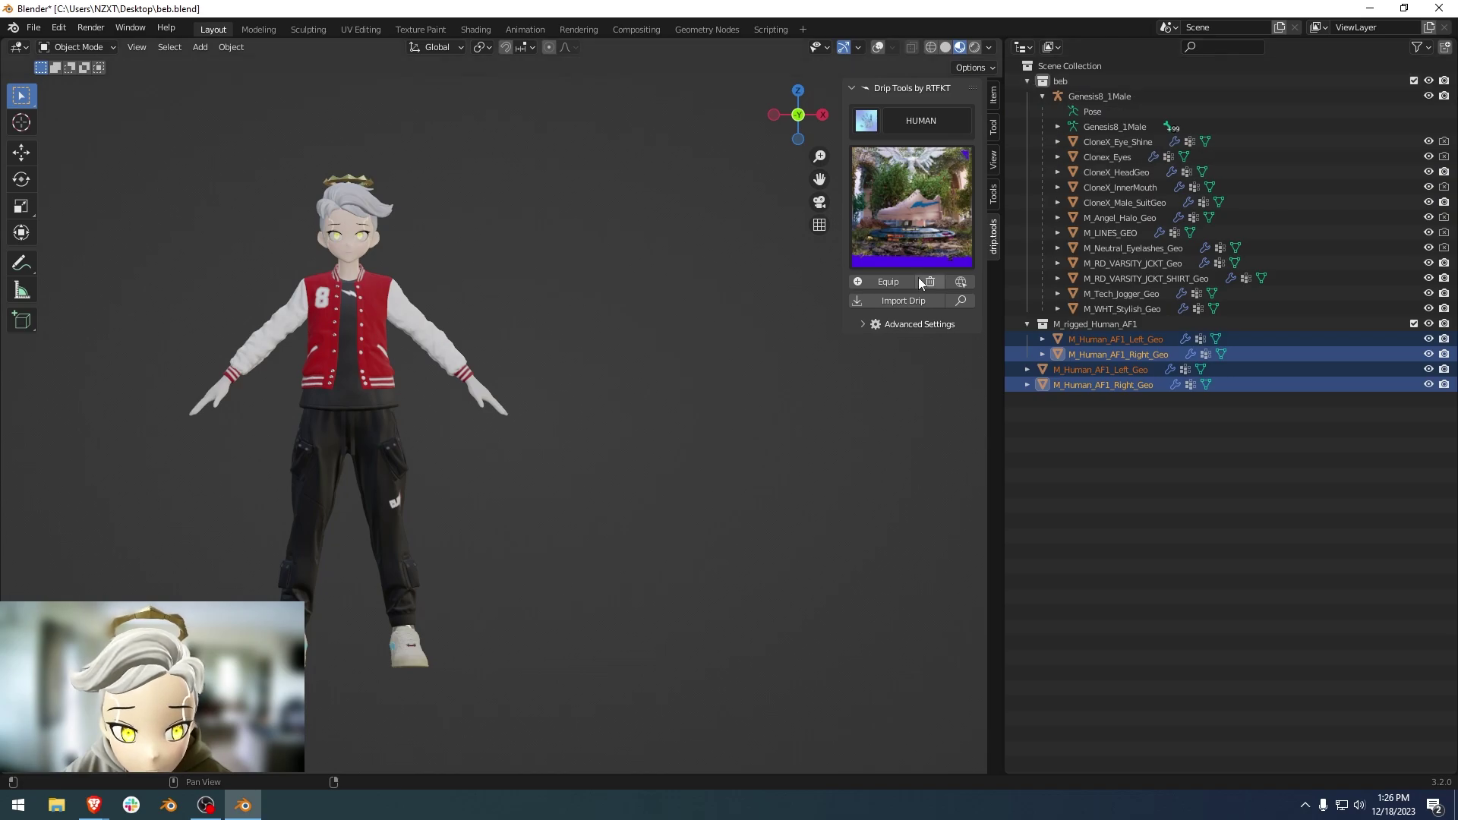
Step: Delete the M_Tech_Jogger_Geo, M_RD_VARSITY_JCKT_SHIRT_Geo and M_RD_VARSITY_JCKT_Geo meshes from the avatar
click(1117, 295)
key(x)
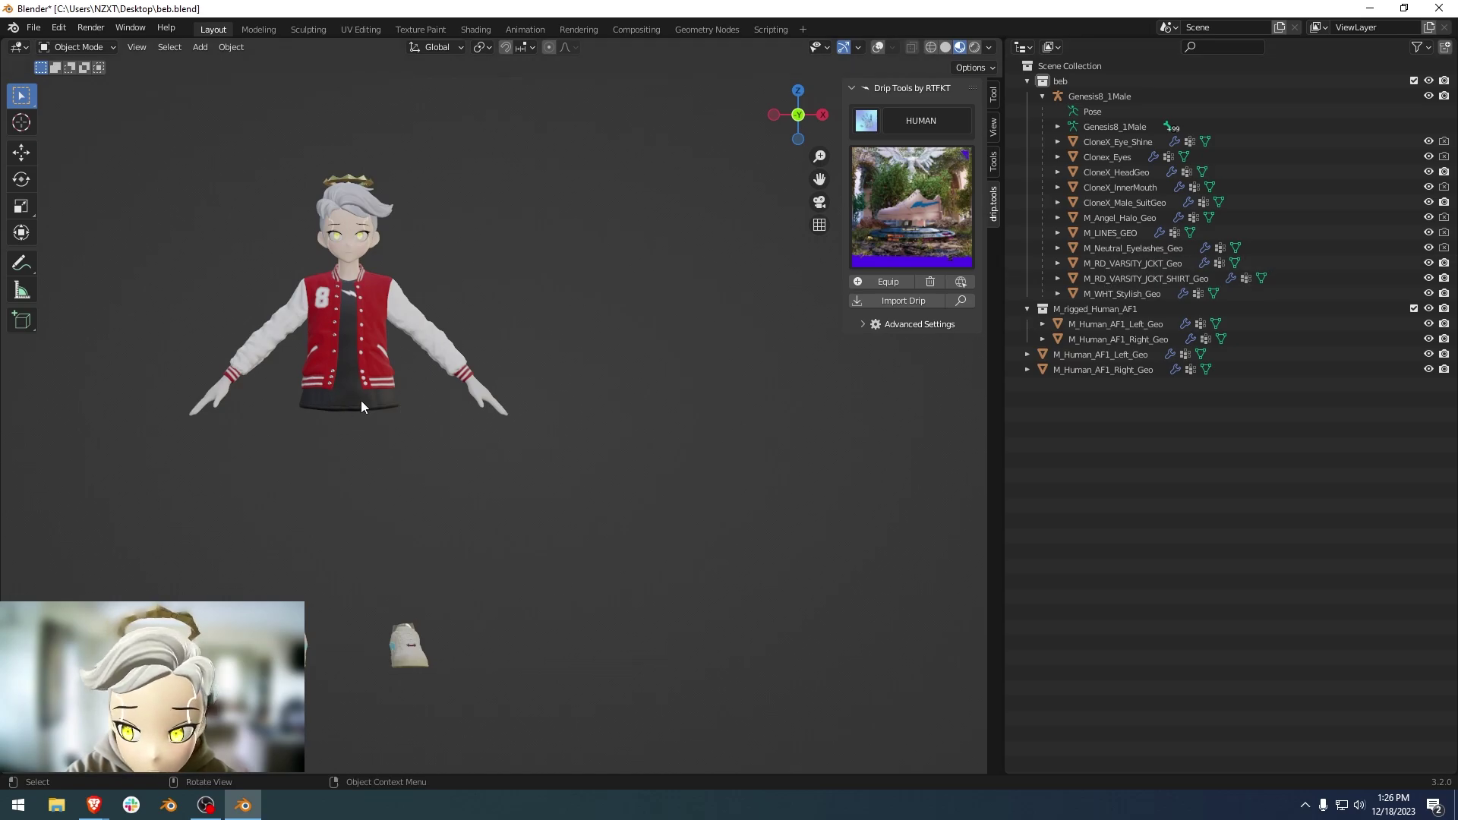
click(1154, 266)
click(1149, 278)
key(x)
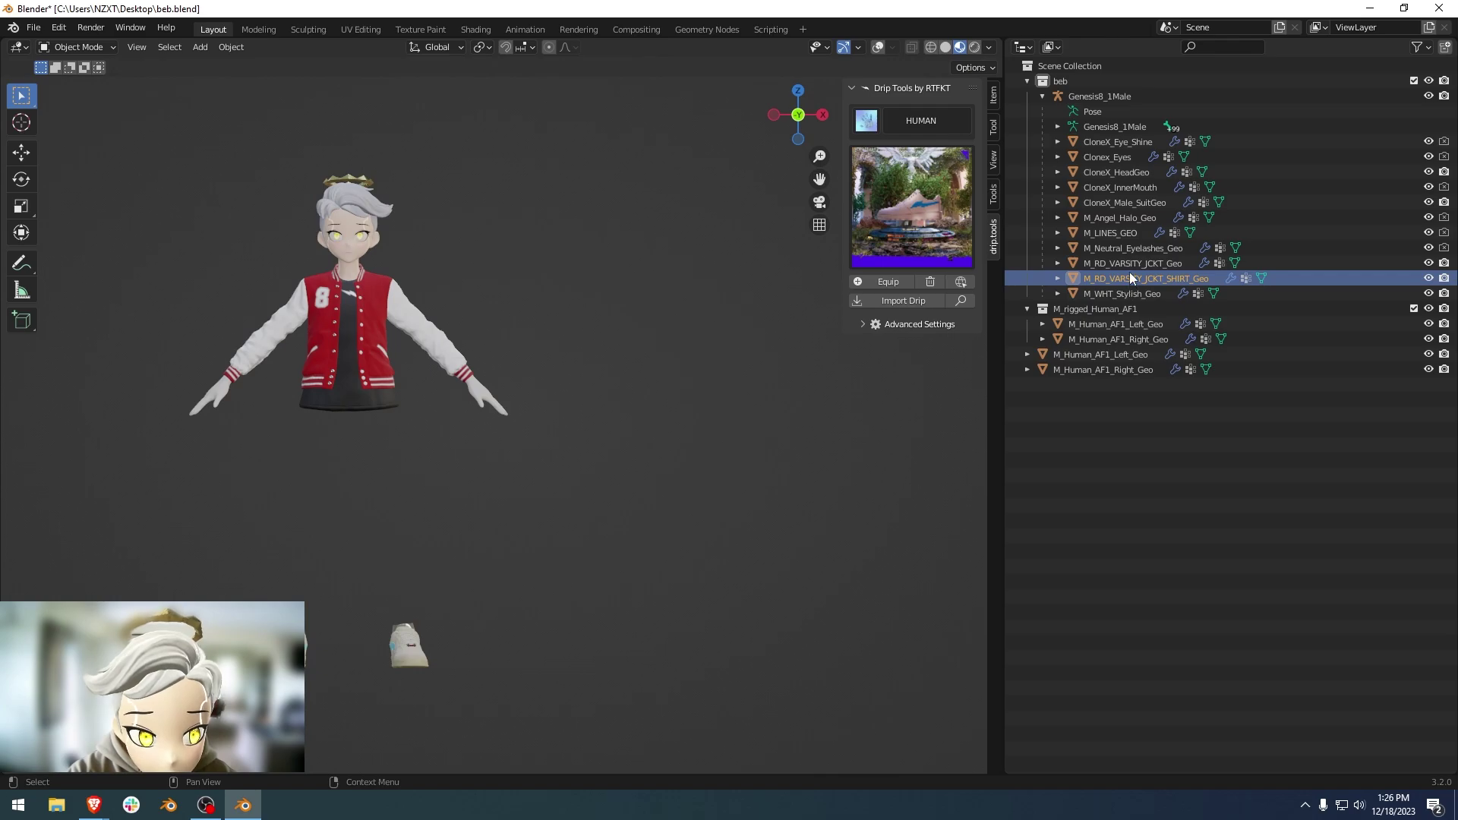
click(1123, 266)
key(x)
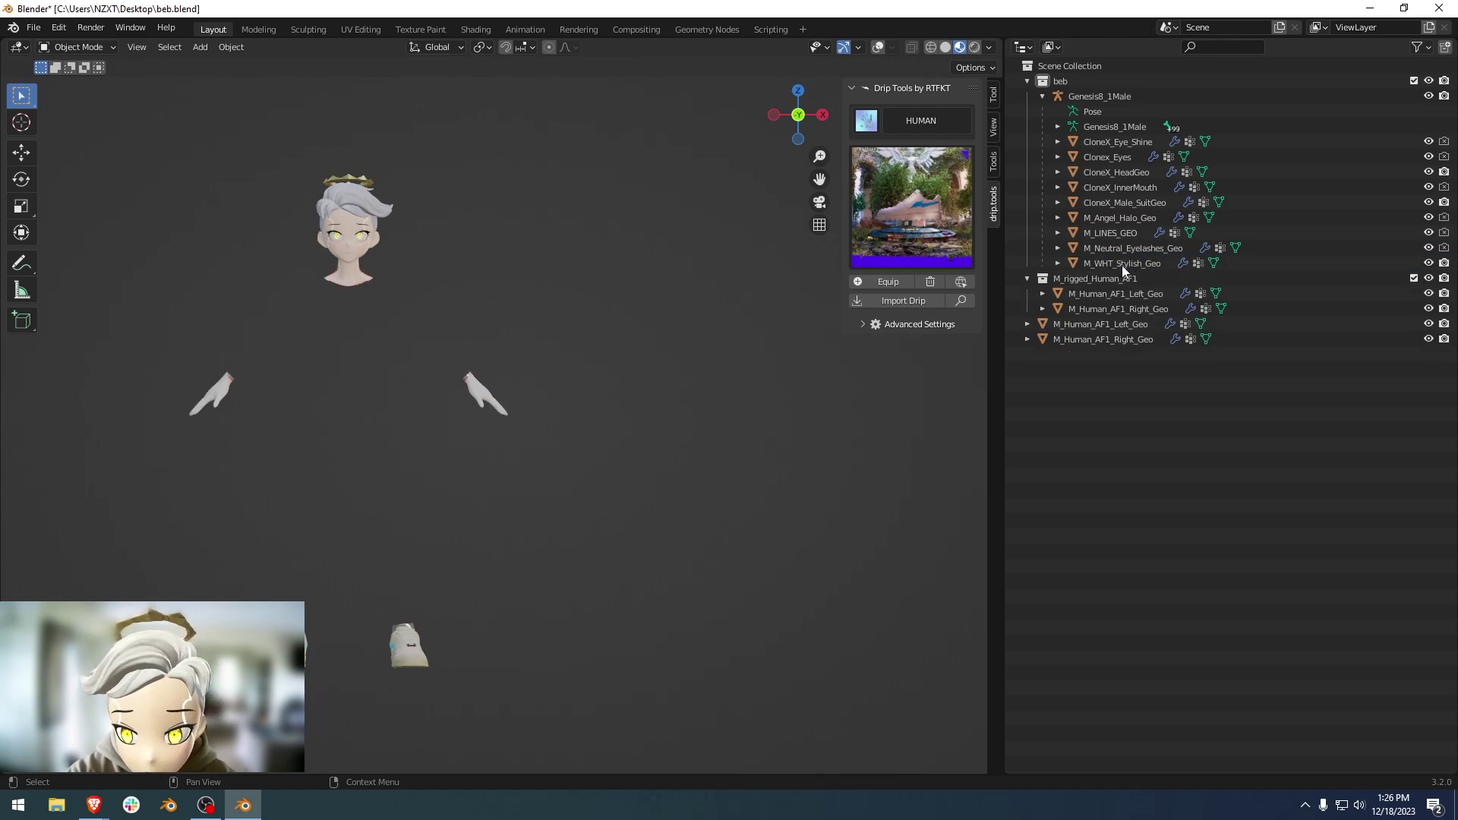
Step: Equip the HUMAN pack's long-sleeve shirt, pants and socks on the avatar via Drip Tools
click(895, 230)
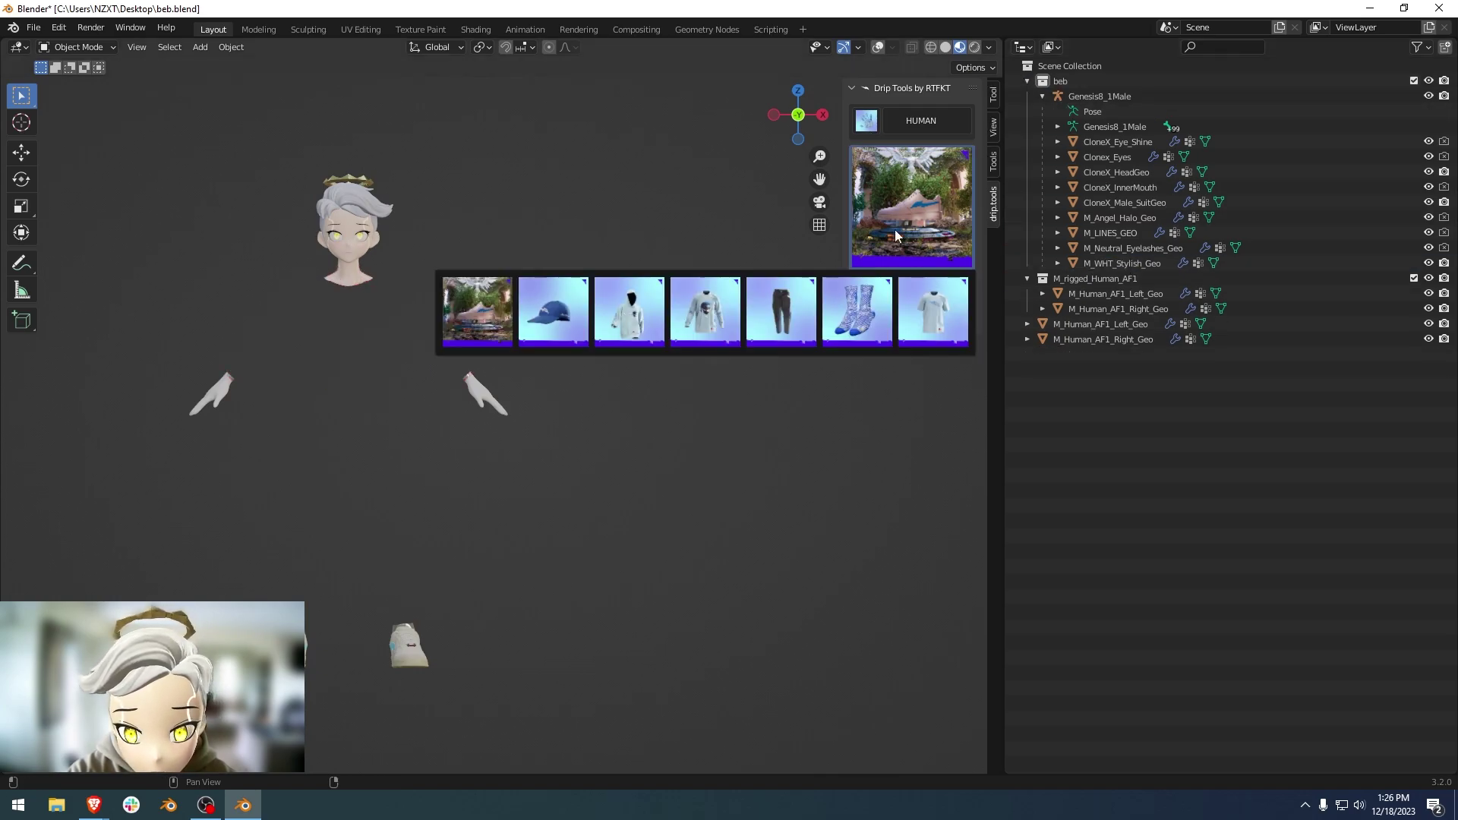
click(703, 315)
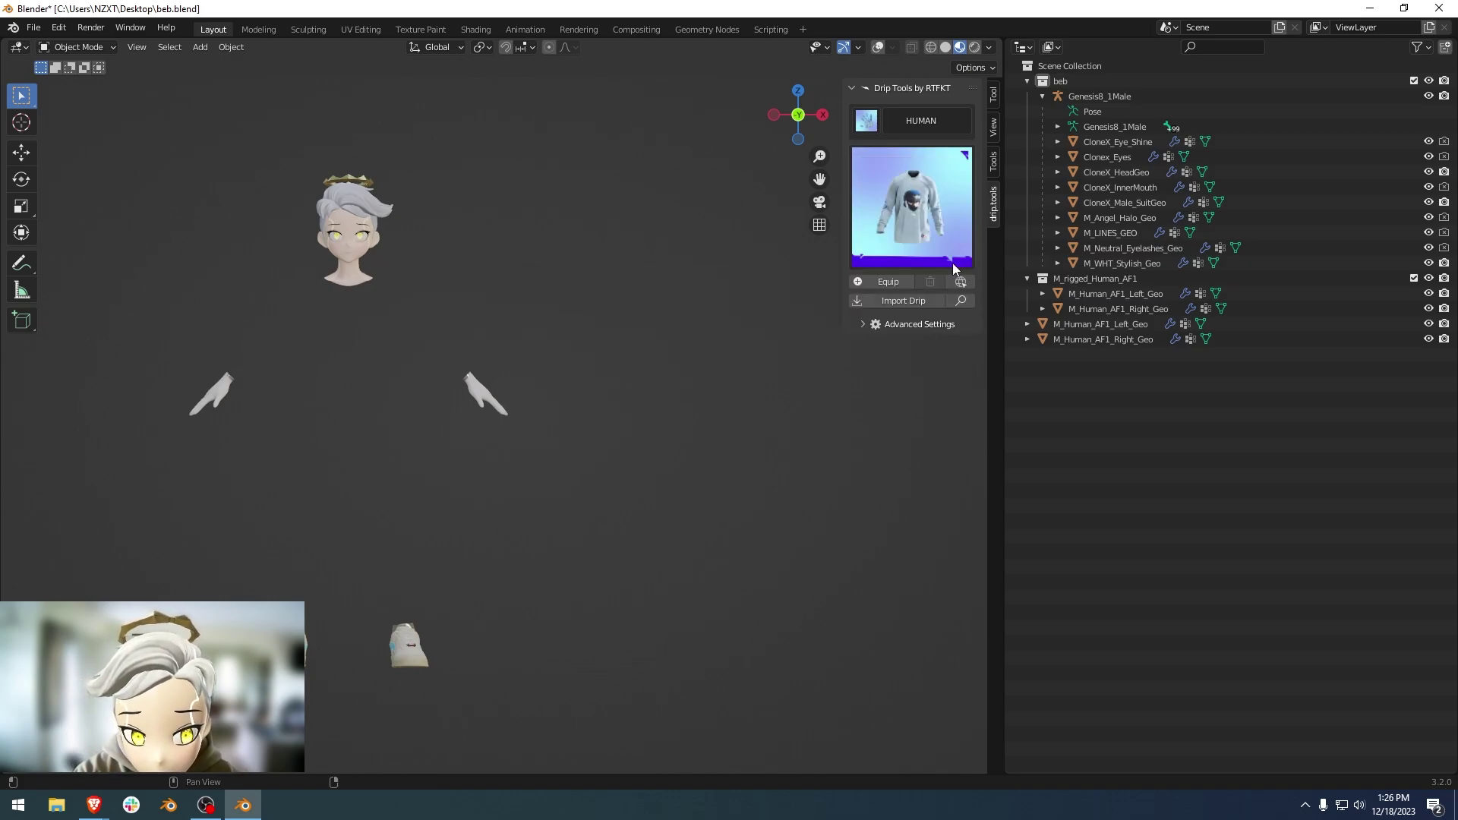
click(902, 283)
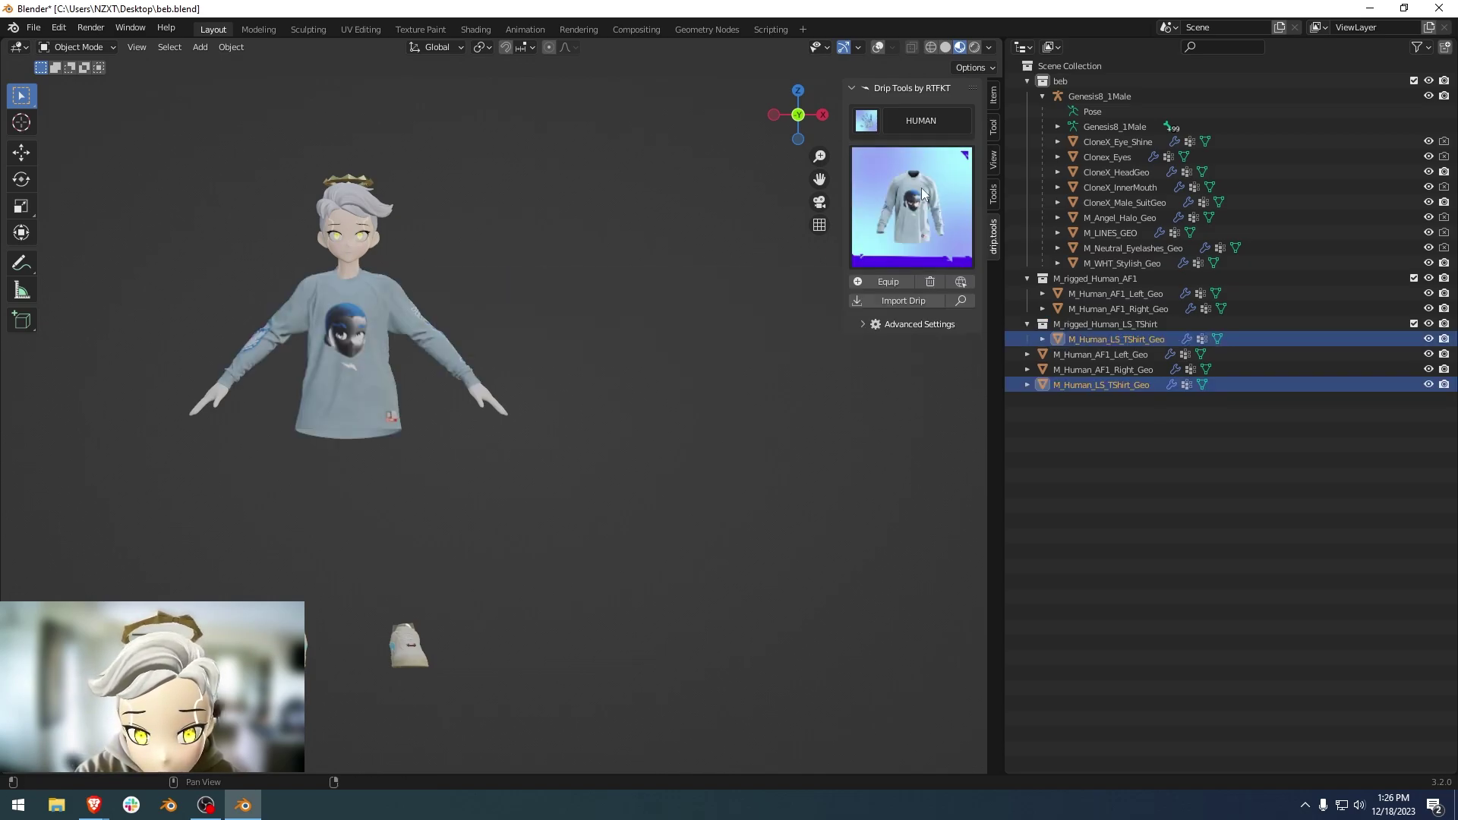
click(908, 228)
click(787, 322)
click(886, 286)
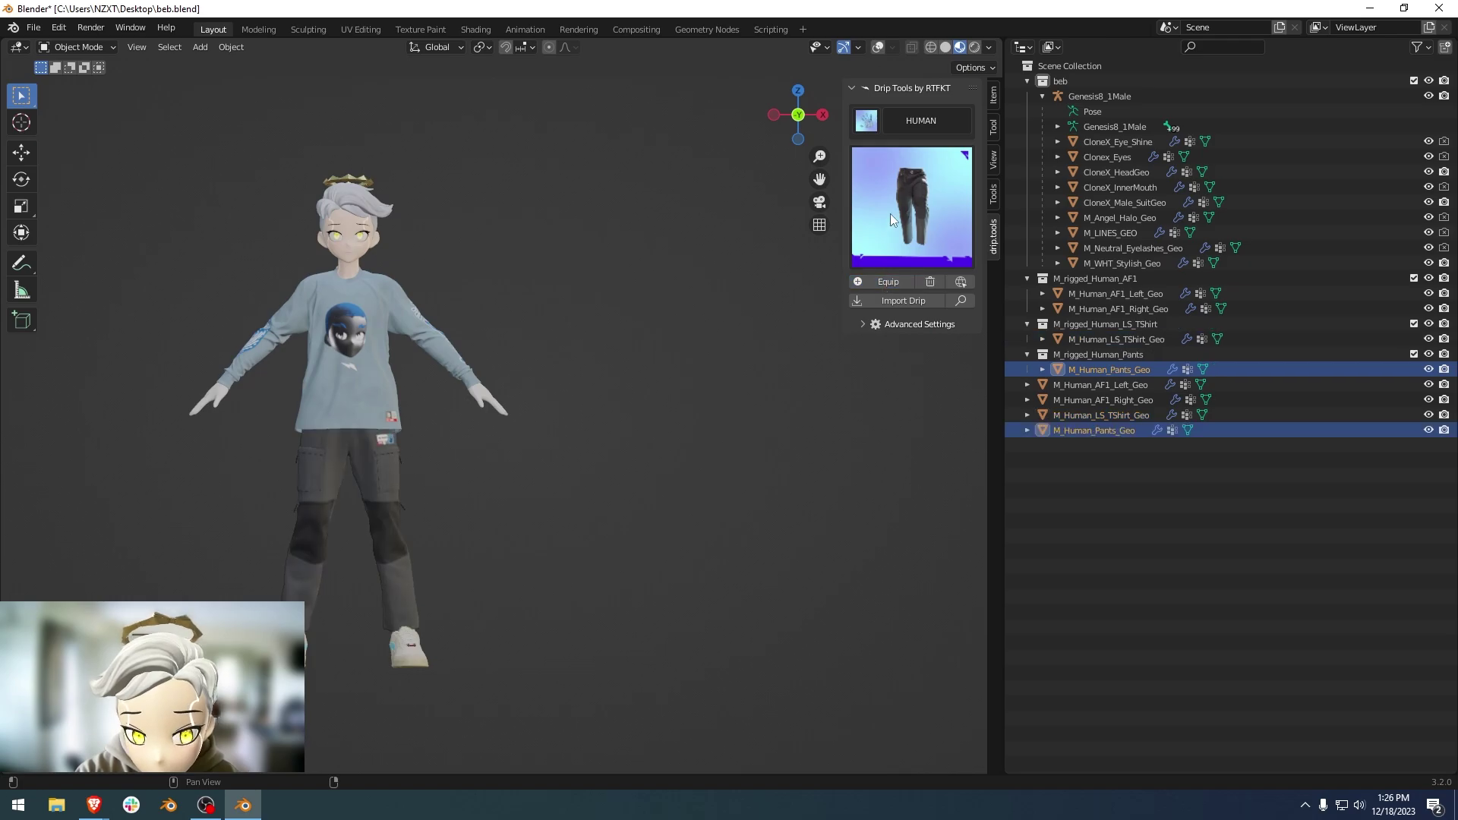
click(894, 220)
click(854, 307)
click(881, 282)
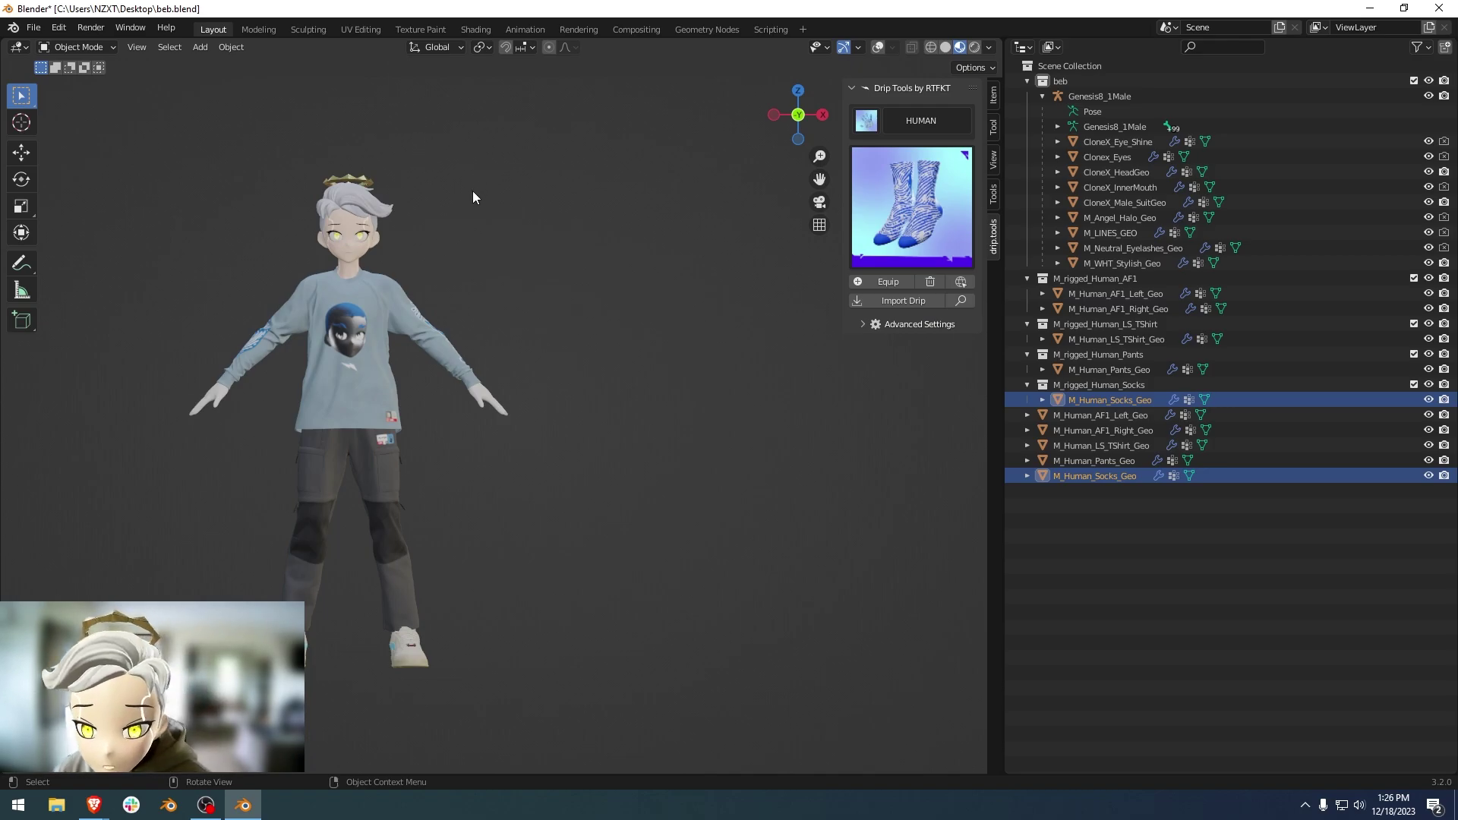
click(867, 123)
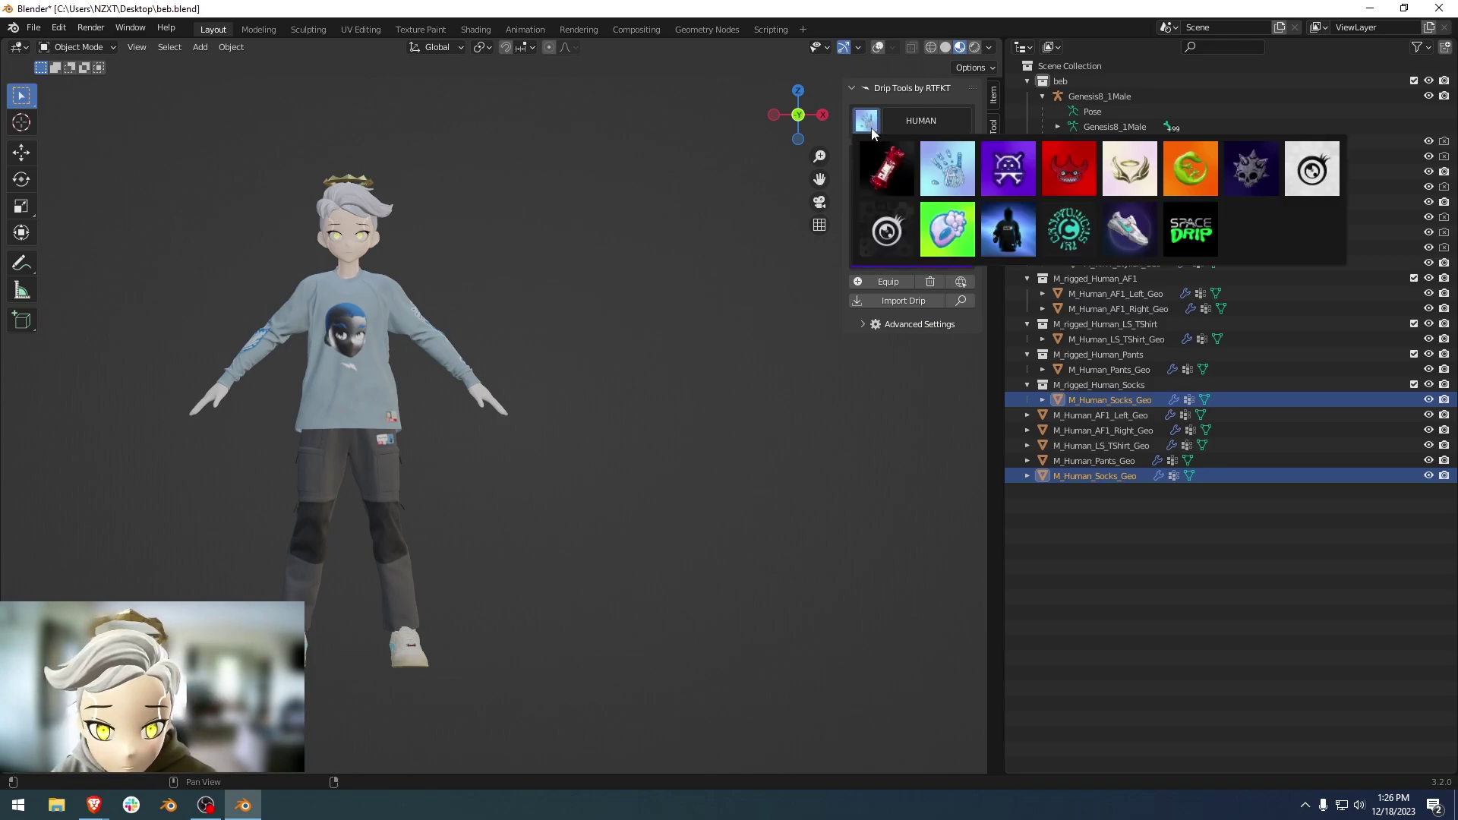
Step: Switch Drip Tools to the ALIEN pack, show female wearables, and equip the ALIEN socks
click(942, 228)
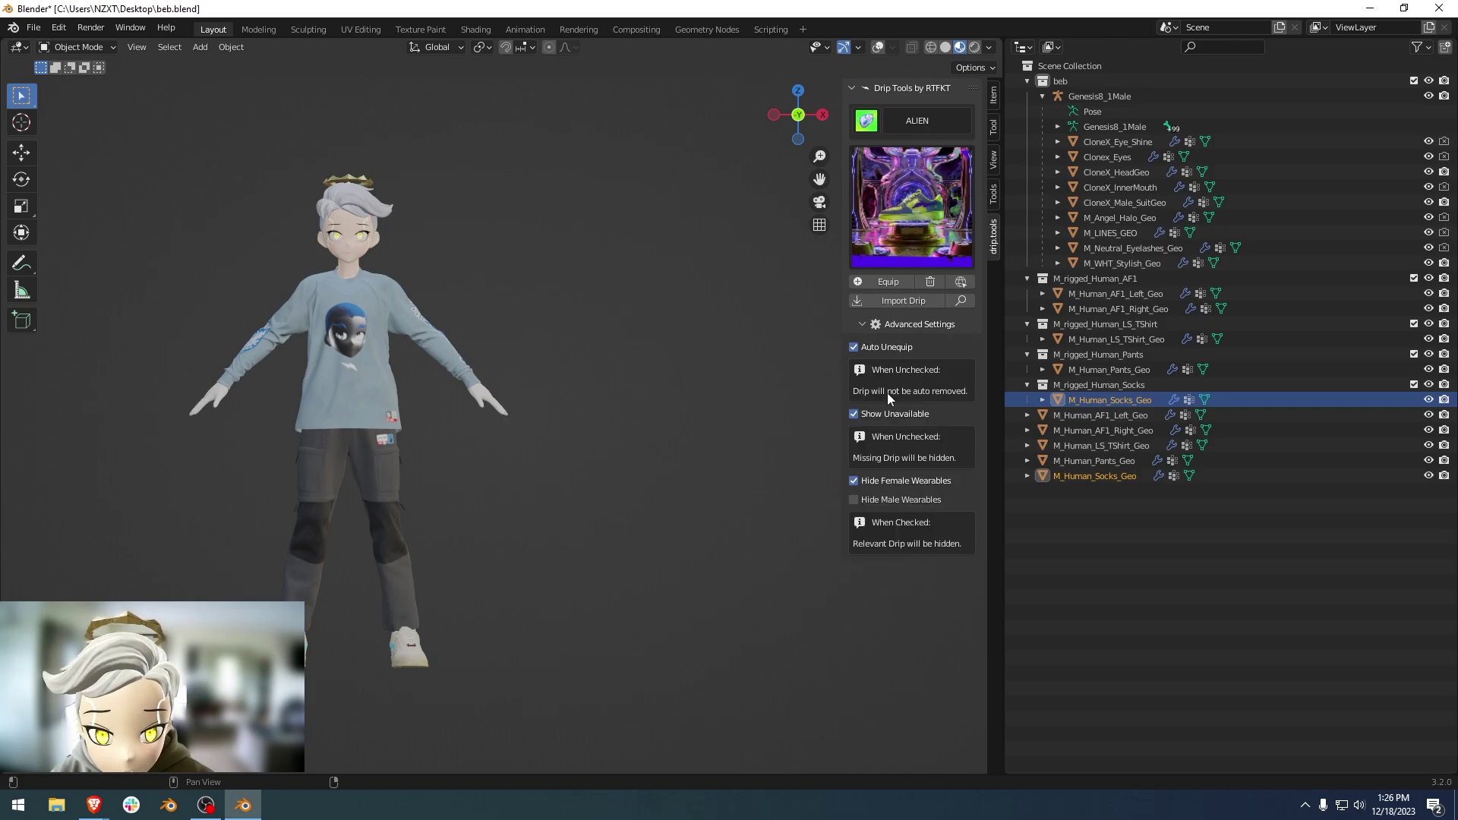
click(886, 483)
click(910, 223)
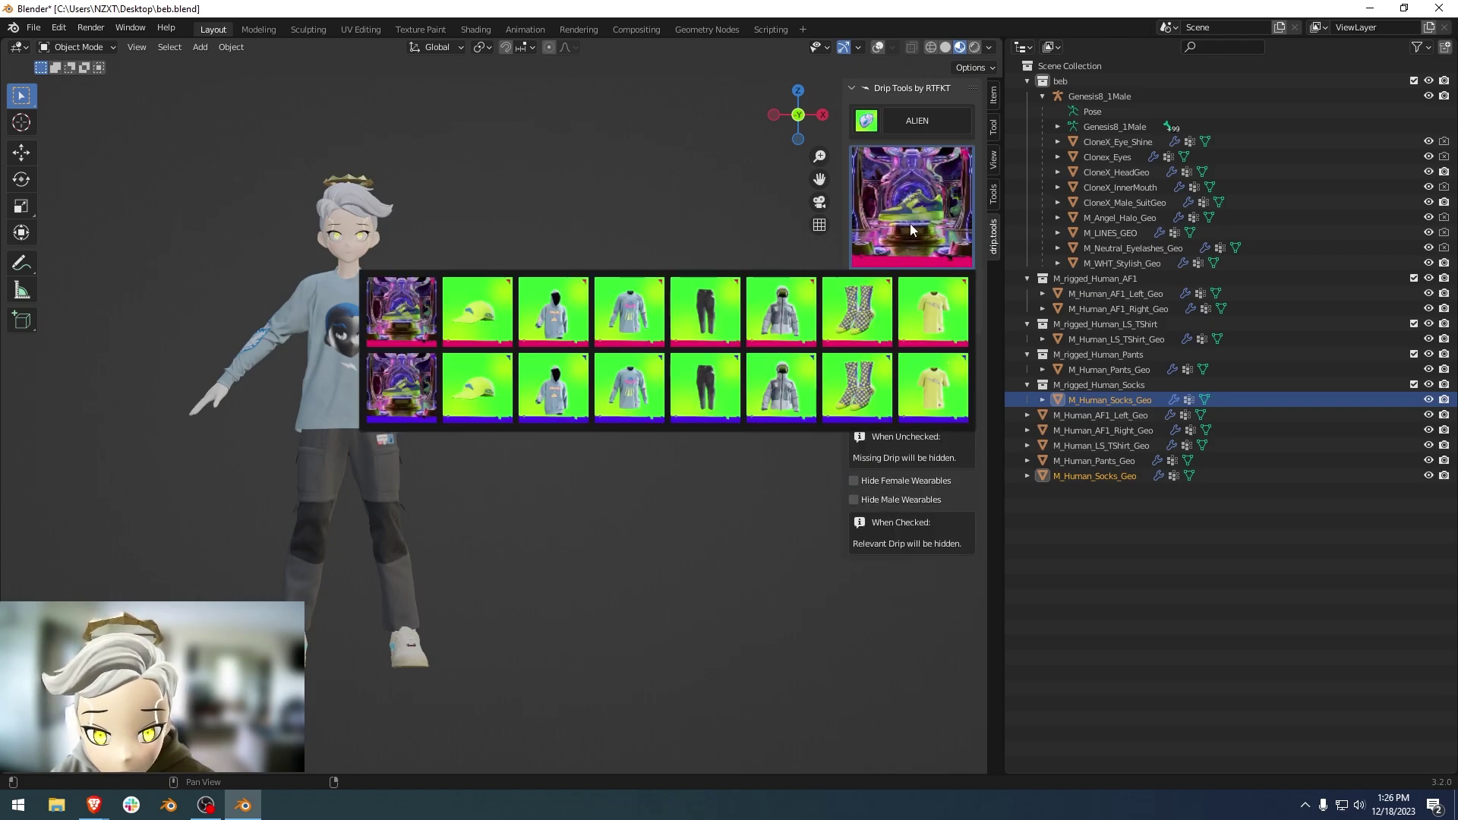
click(856, 386)
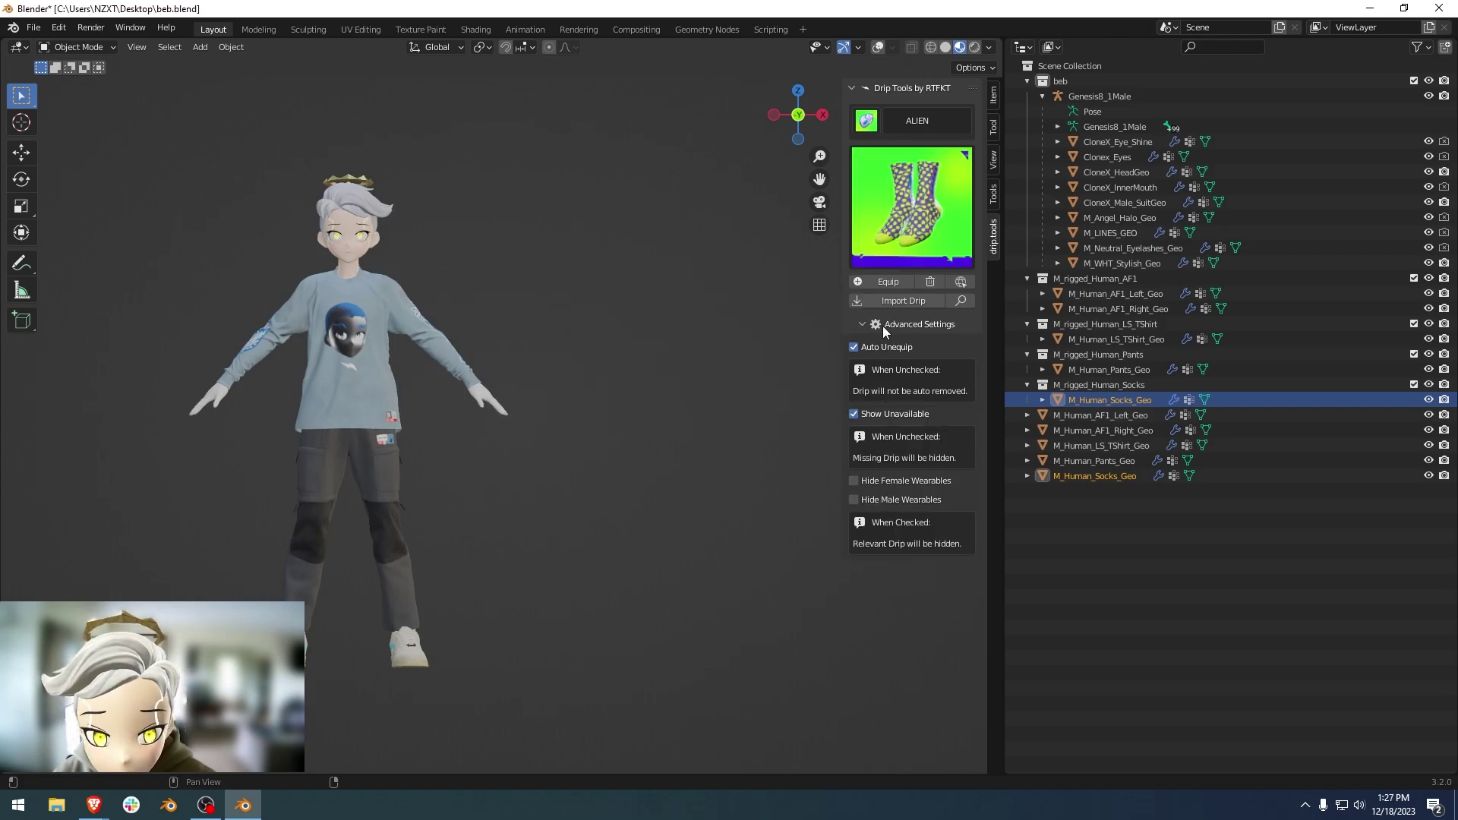
click(869, 282)
Step: Equip the green Alien AF1 sneakers and the grey puffer jacket on the avatar
click(891, 234)
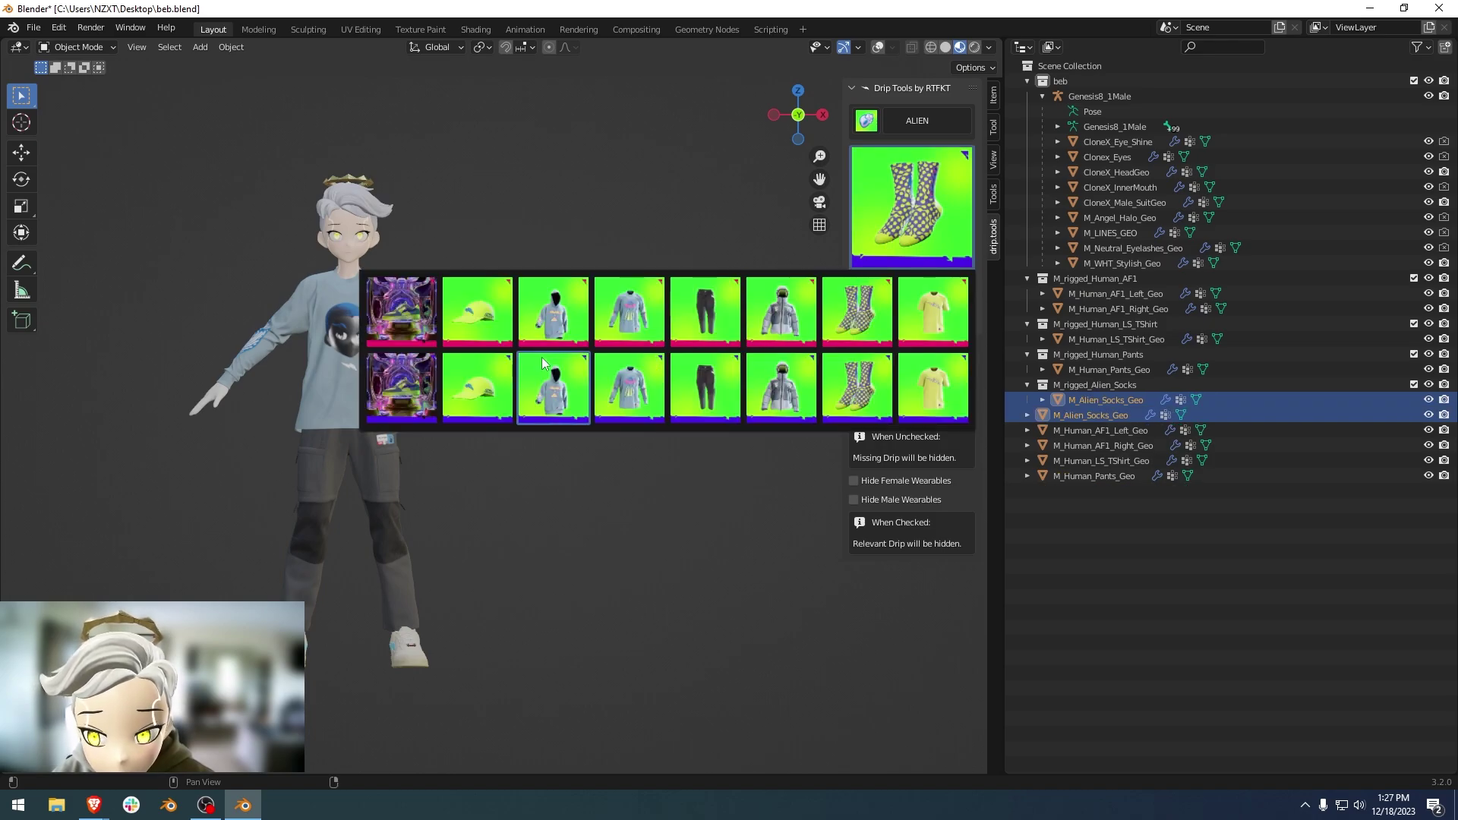
click(423, 392)
click(870, 278)
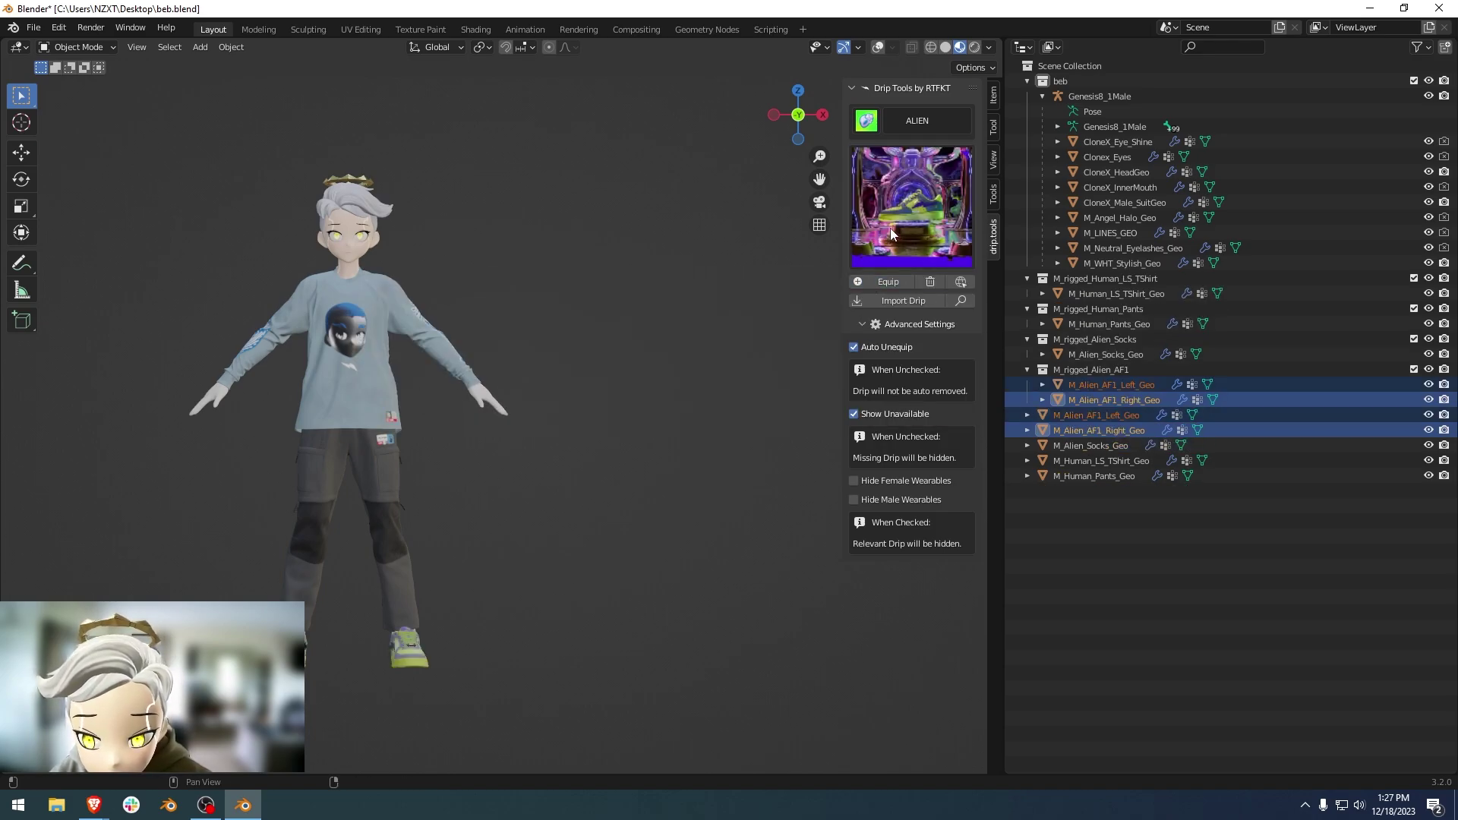
click(890, 229)
click(781, 386)
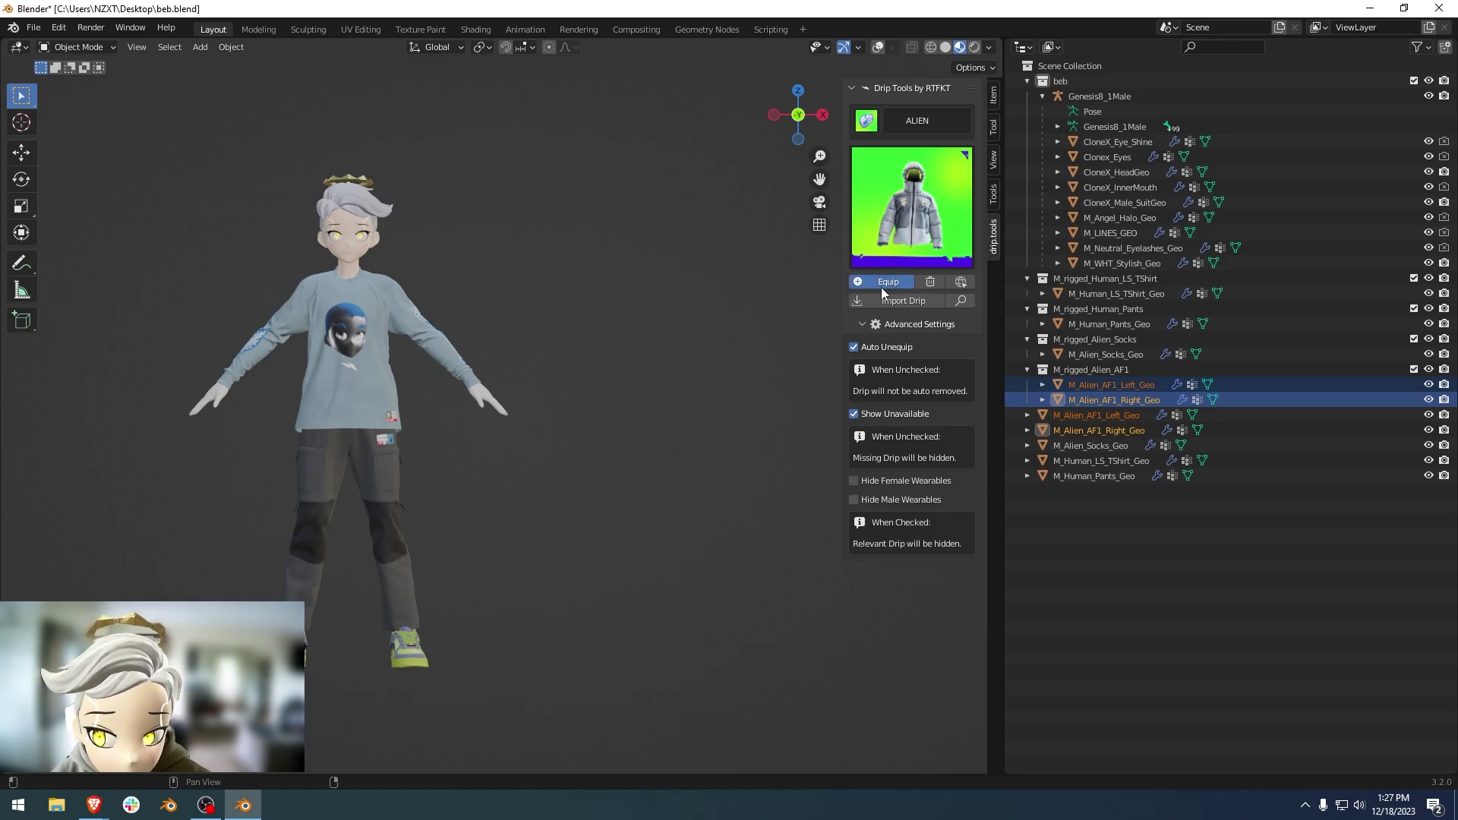
click(881, 283)
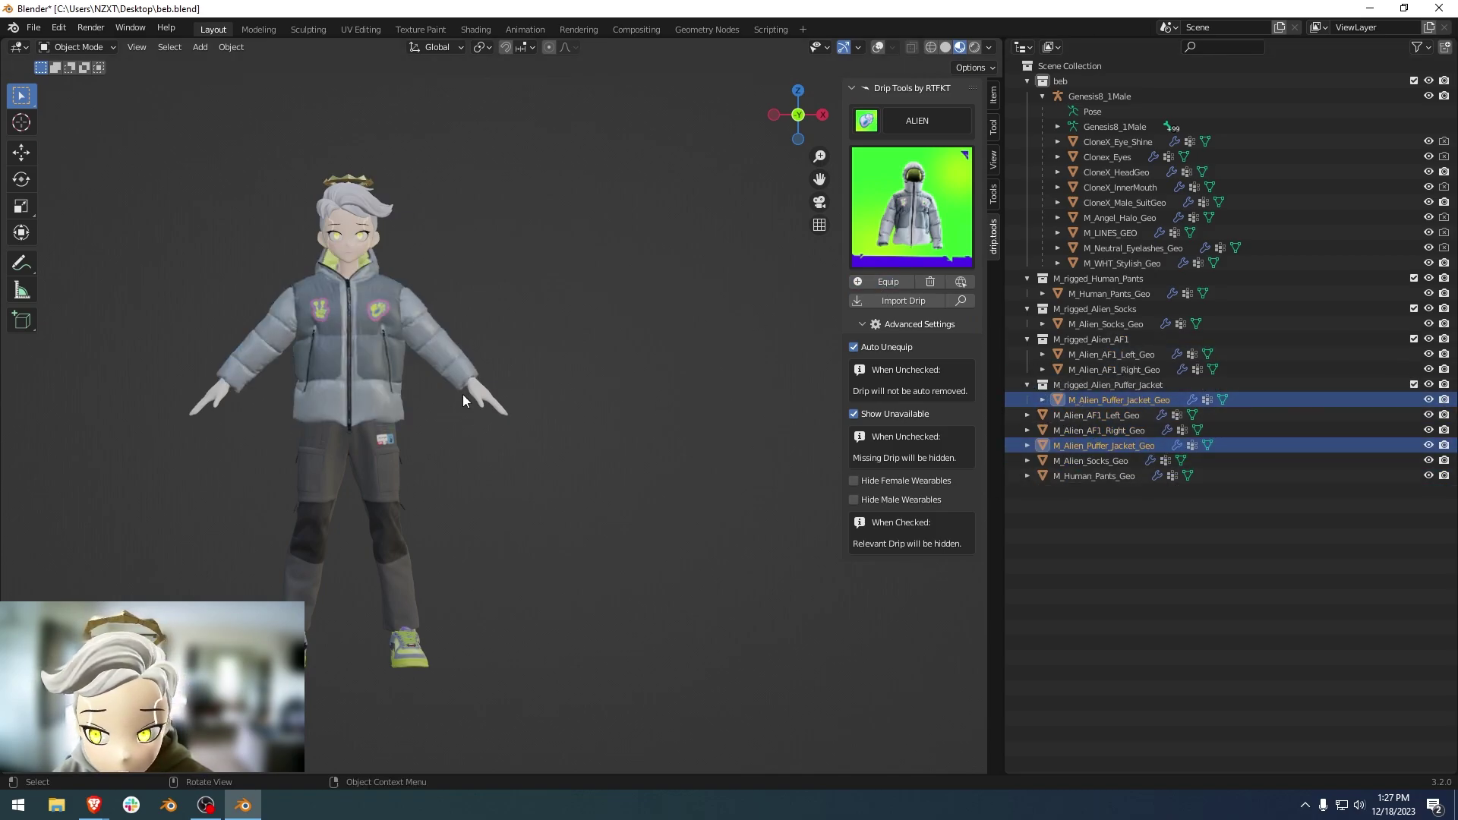
click(912, 209)
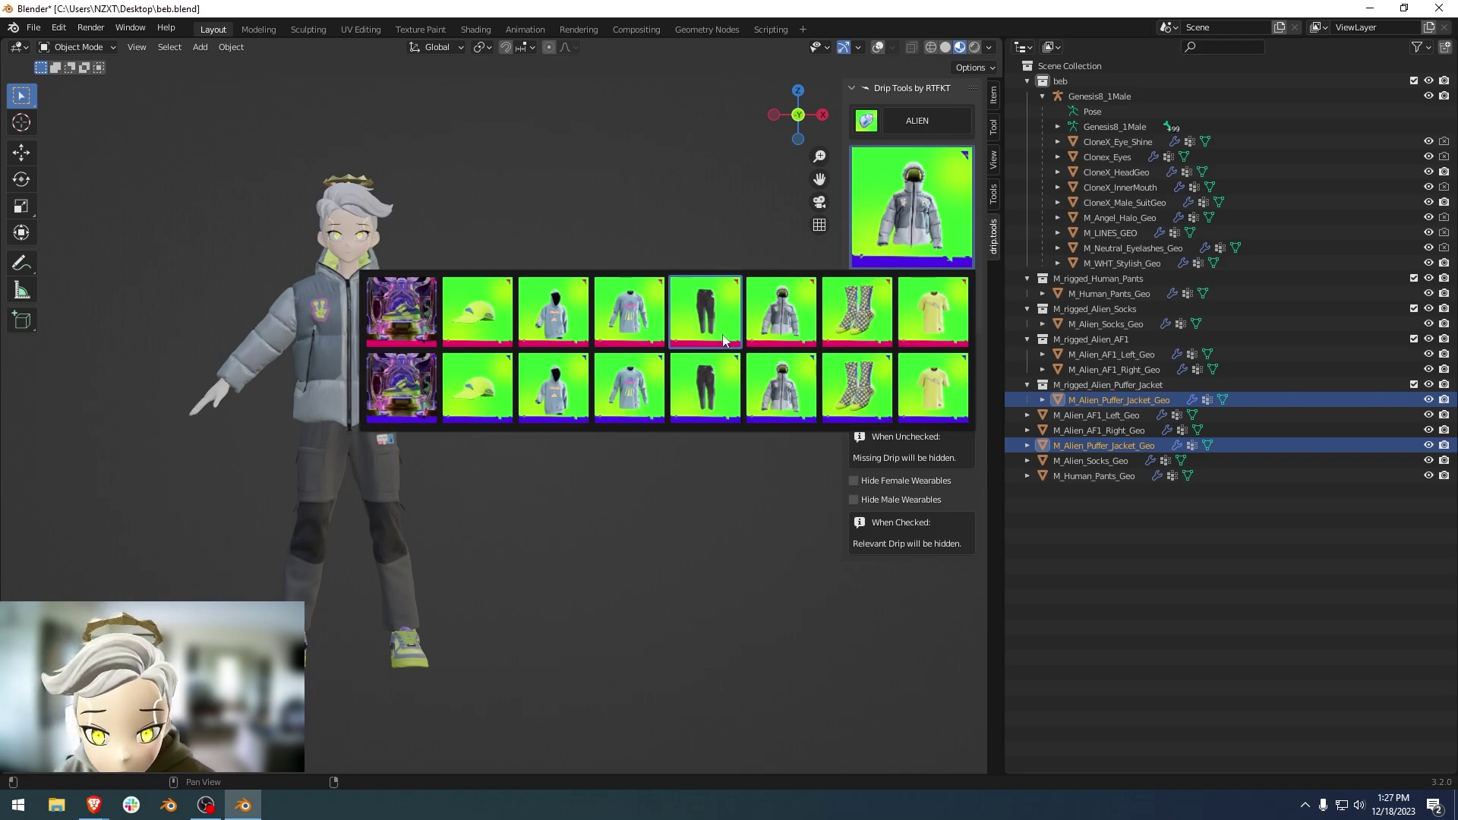
Step: Equip the black hoodie from the AR HOODIE pack and collapse Advanced Settings
click(873, 151)
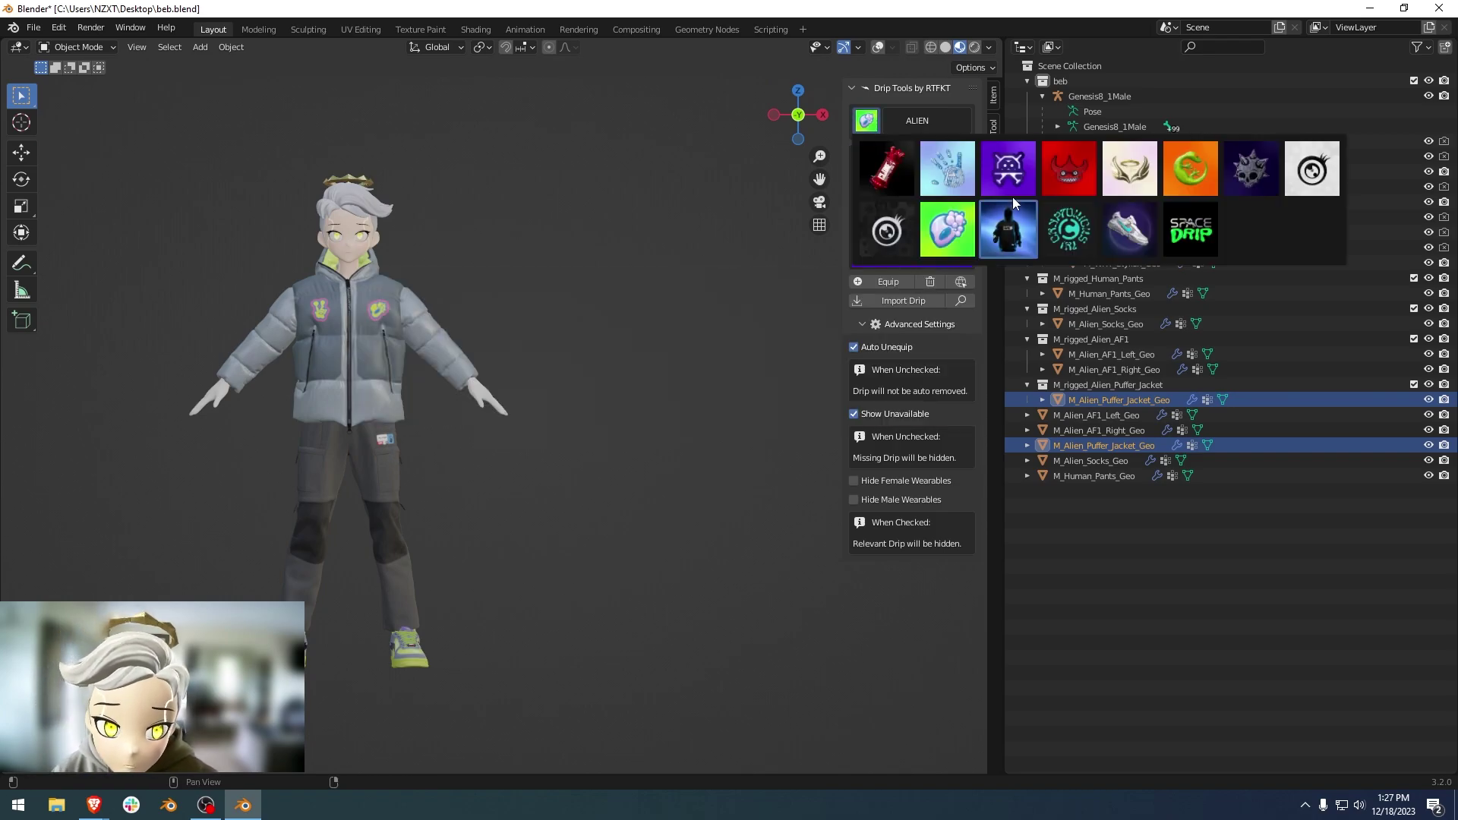
click(1005, 217)
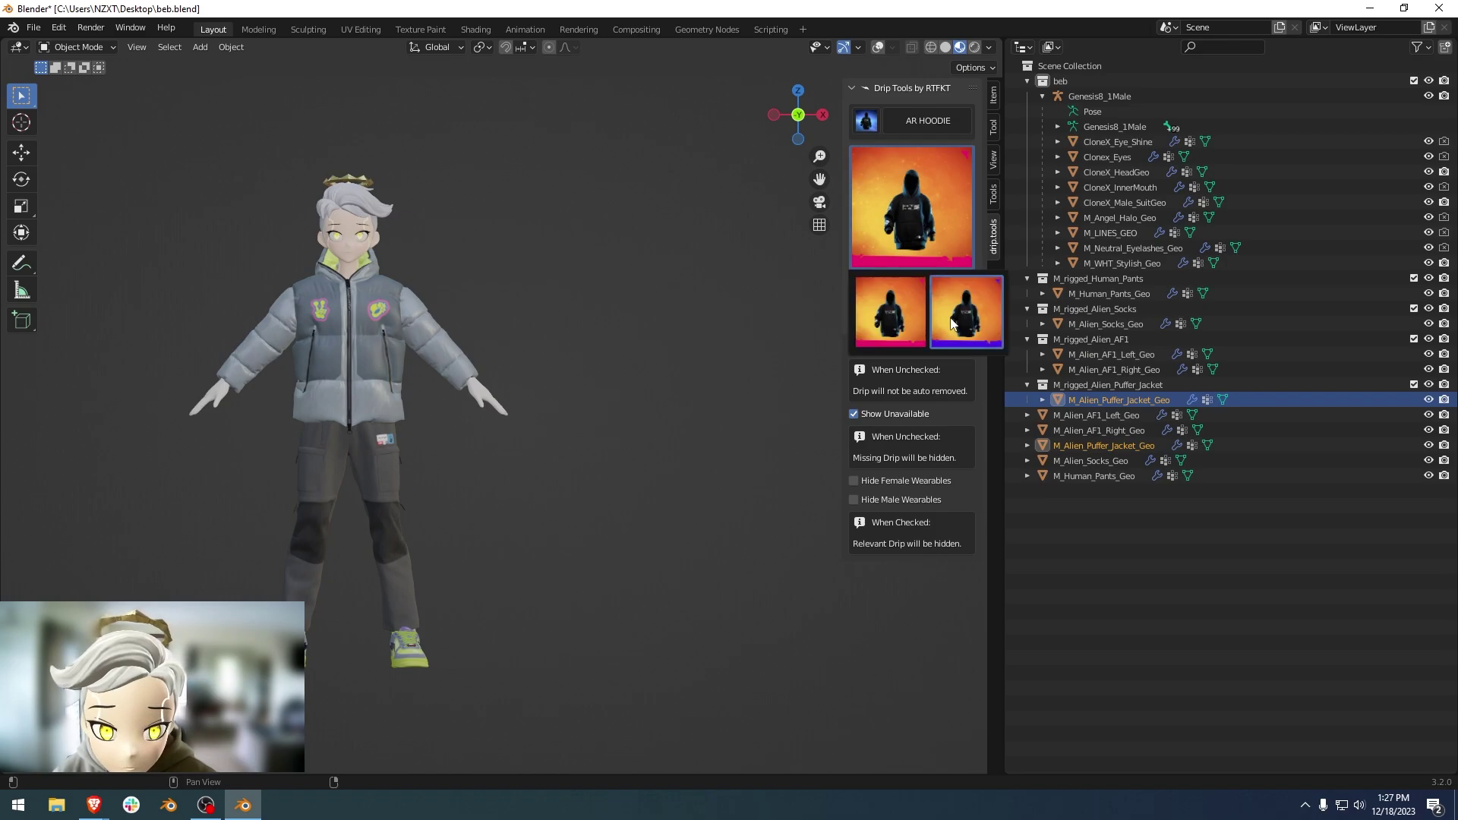
click(893, 283)
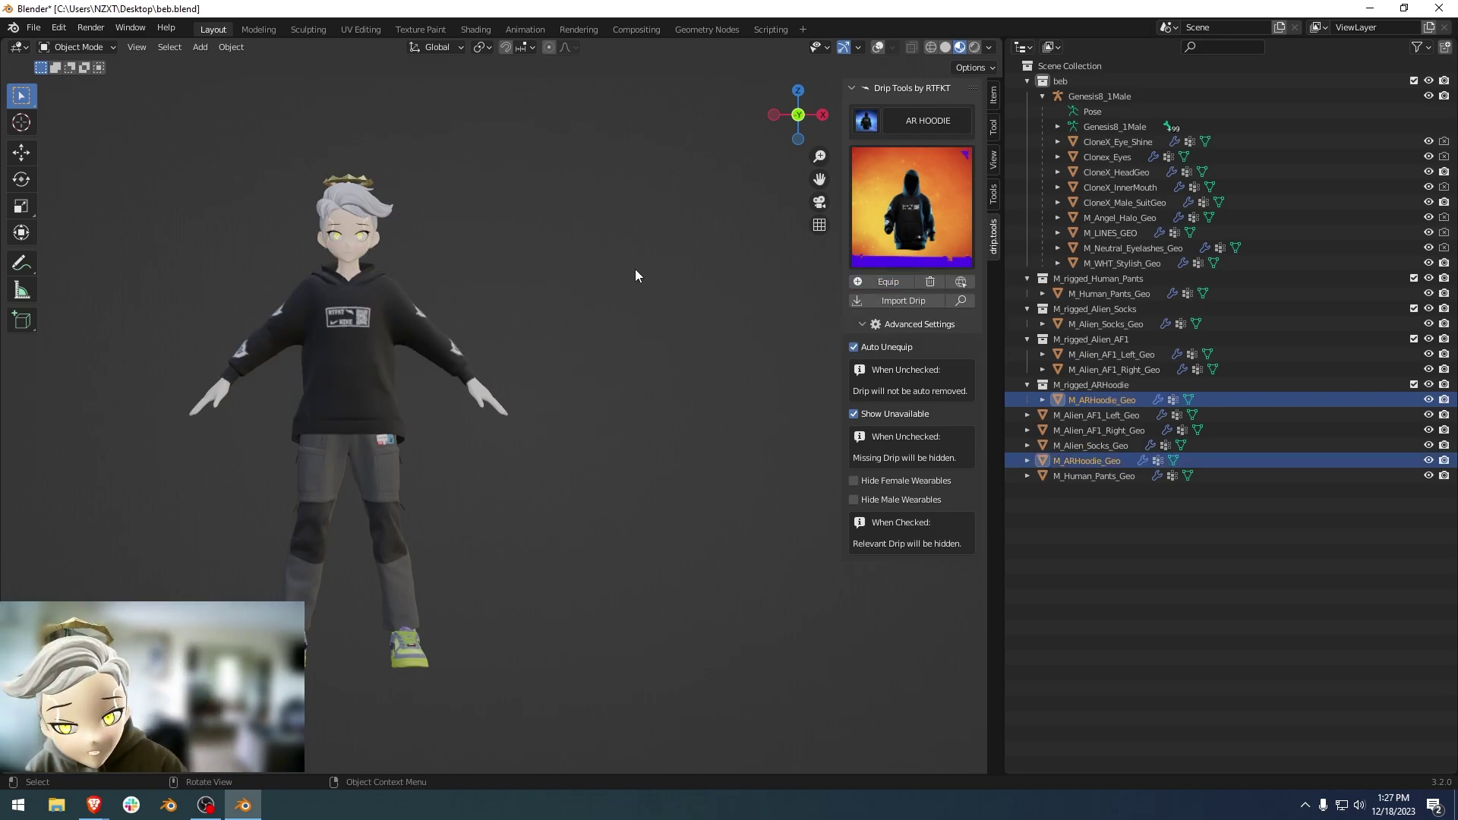
click(925, 325)
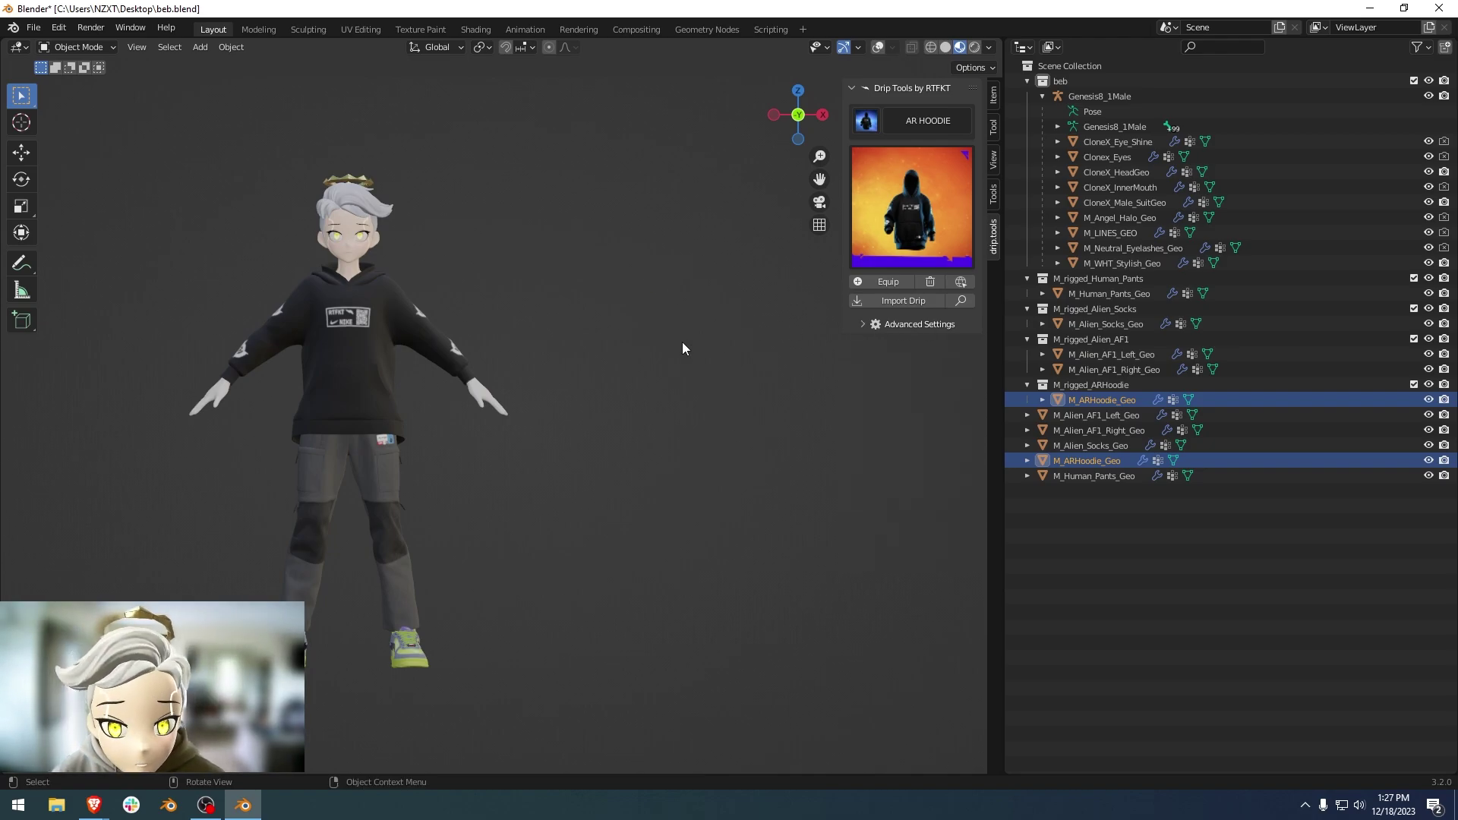